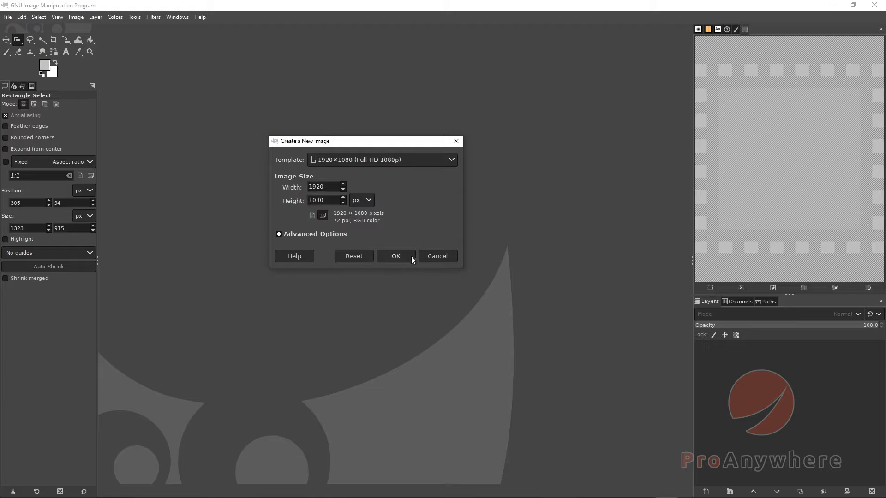
# - Create a new 1920 × 1080 px image from the Full HD 1080p template and fit it to the window
pyautogui.click(398, 255)
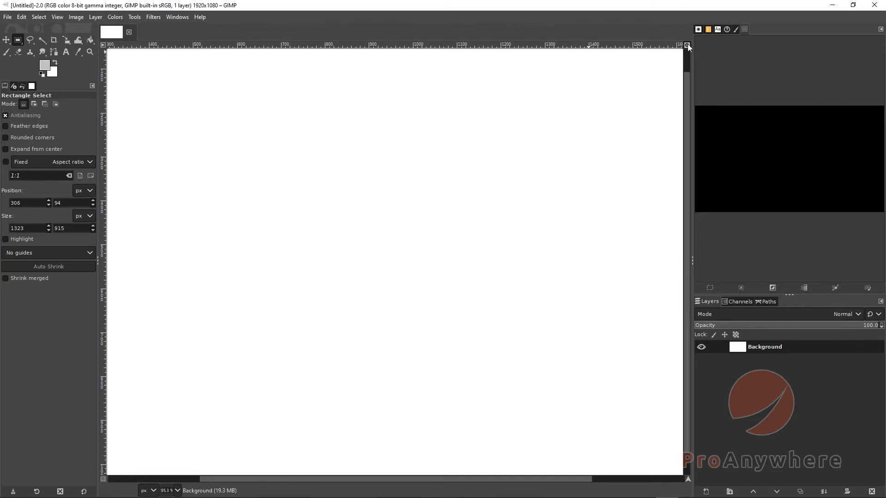
pyautogui.scroll(-1, 486, 189)
pyautogui.press('ctrl')
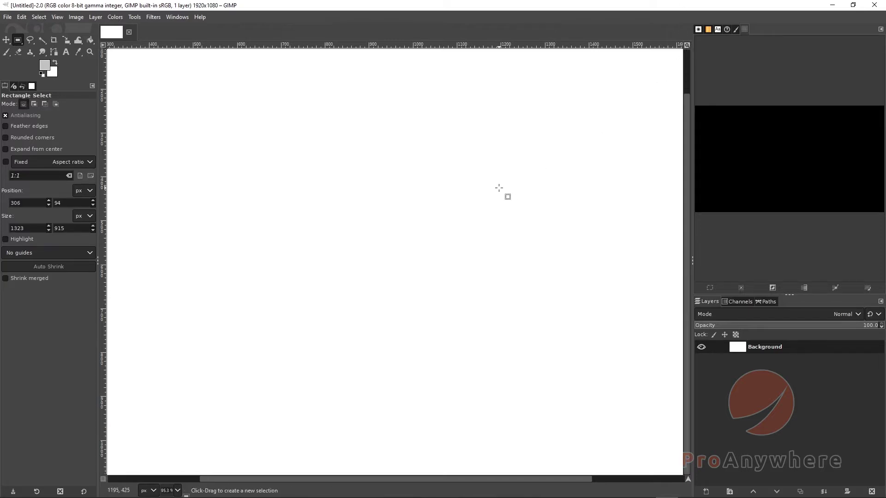
pyautogui.scroll(-6, 498, 187)
pyautogui.scroll(4, 503, 184)
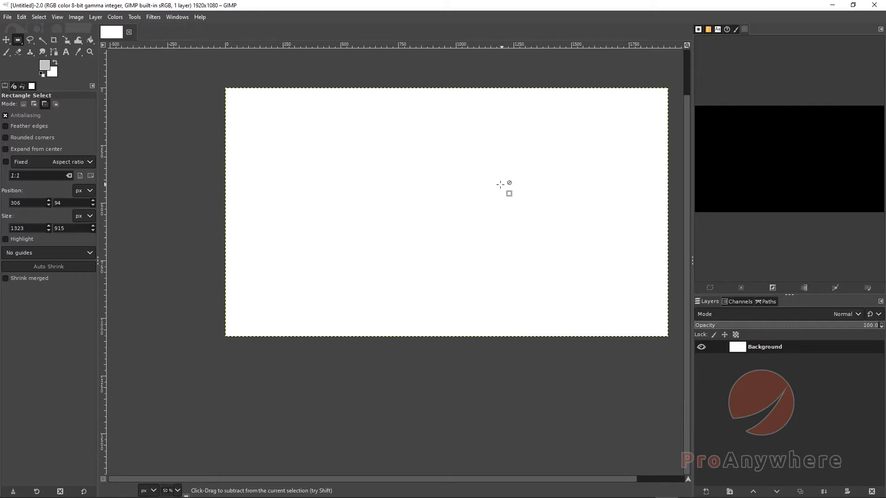
pyautogui.click(686, 46)
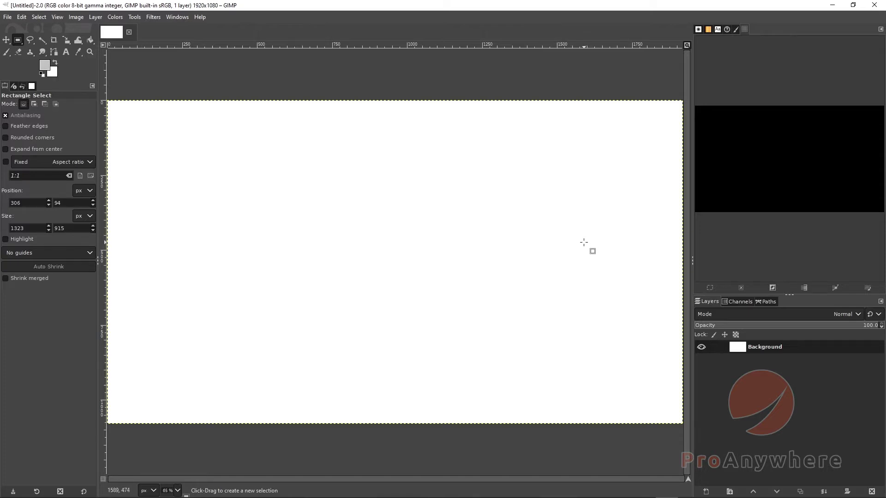
# - Examine the blank canvas at several magnifications, including 800 % and 100 %
pyautogui.keyDown('ctrl'); pyautogui.scroll(-5, 584, 243); pyautogui.keyUp('ctrl')
pyautogui.keyDown('ctrl'); pyautogui.scroll(5, 583, 244); pyautogui.keyUp('ctrl')
pyautogui.keyDown('ctrl'); pyautogui.scroll(-4, 583, 245); pyautogui.keyUp('ctrl')
pyautogui.keyDown('ctrl'); pyautogui.scroll(4, 582, 247); pyautogui.keyUp('ctrl')
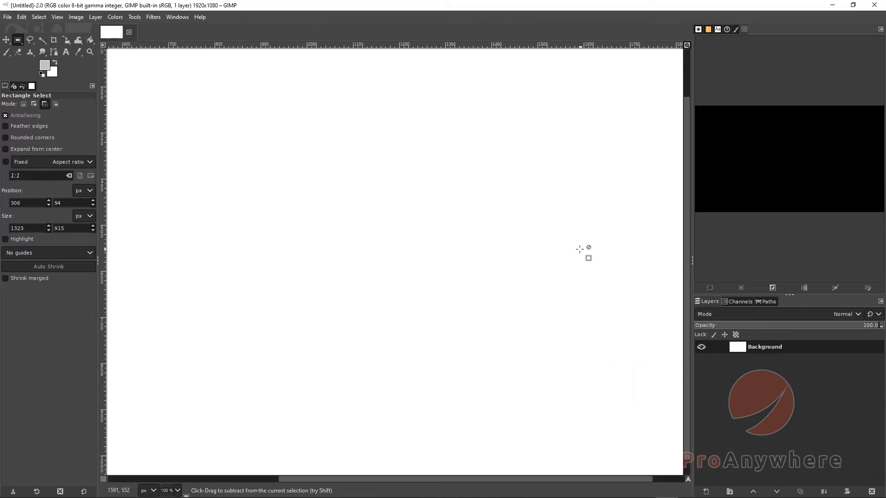
pyautogui.keyDown('ctrl'); pyautogui.scroll(-5, 580, 251); pyautogui.keyUp('ctrl')
pyautogui.keyDown('ctrl'); pyautogui.scroll(4, 582, 252); pyautogui.keyUp('ctrl')
pyautogui.keyDown('ctrl'); pyautogui.scroll(-4, 583, 251); pyautogui.keyUp('ctrl')
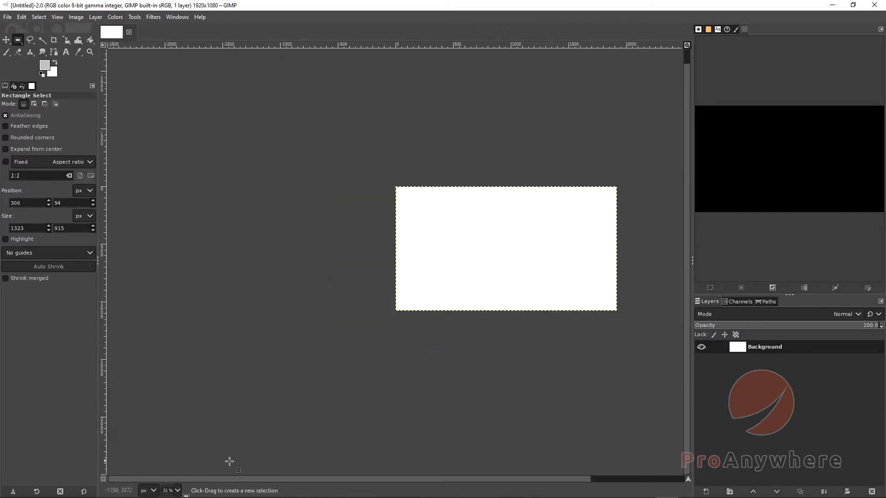
pyautogui.click(179, 490)
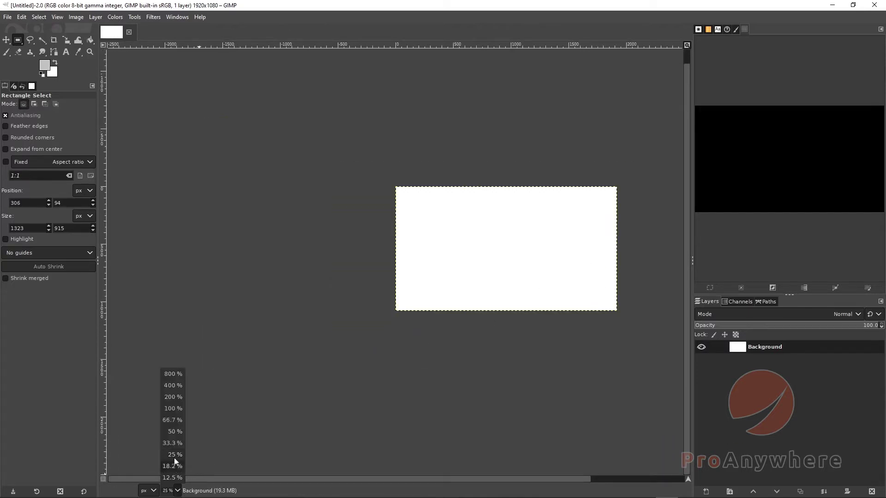
pyautogui.click(173, 374)
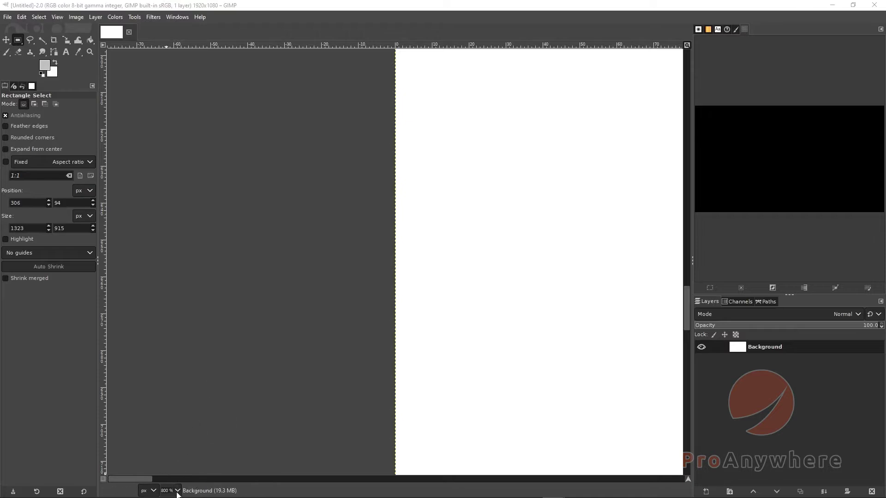
pyautogui.click(178, 491)
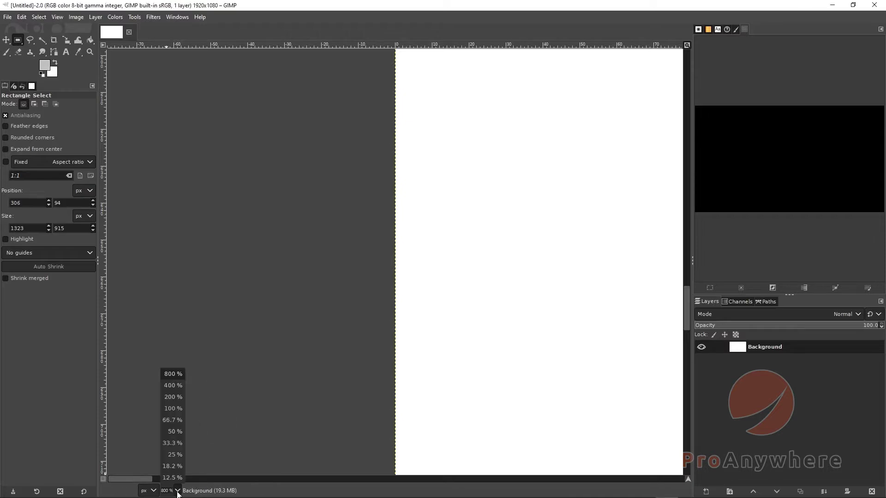
pyautogui.click(181, 410)
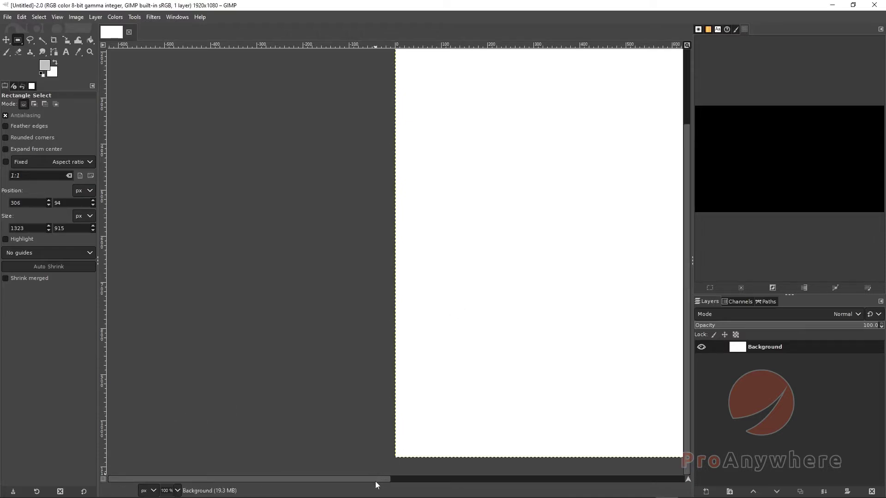
# - Inspect the far side of the canvas at 100 %, view it at 25 %, and fit the image to the window
pyautogui.moveTo(375, 480); pyautogui.dragTo(577, 484)
pyautogui.moveTo(681, 410); pyautogui.dragTo(687, 384)
pyautogui.moveTo(686, 384); pyautogui.dragTo(685, 73)
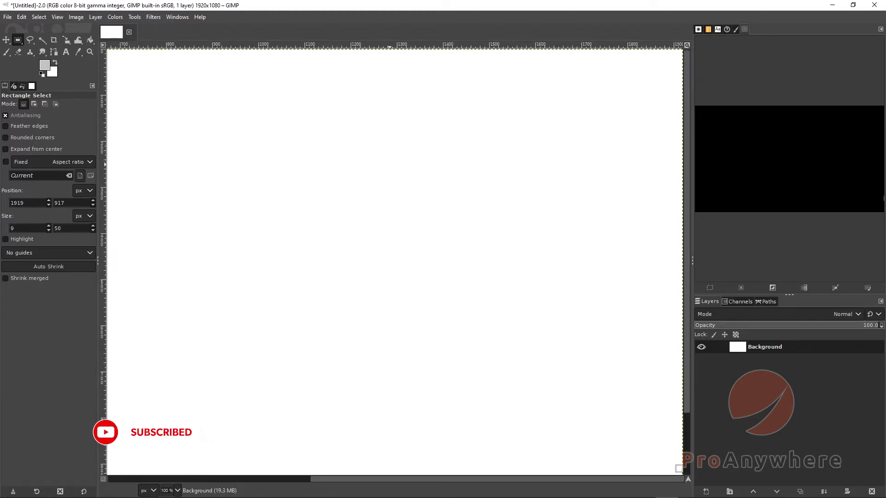
pyautogui.click(177, 491)
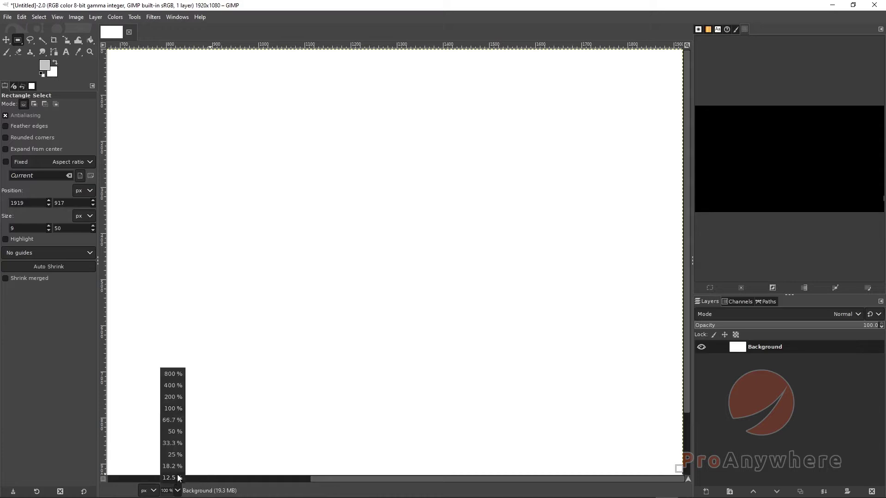
pyautogui.click(174, 455)
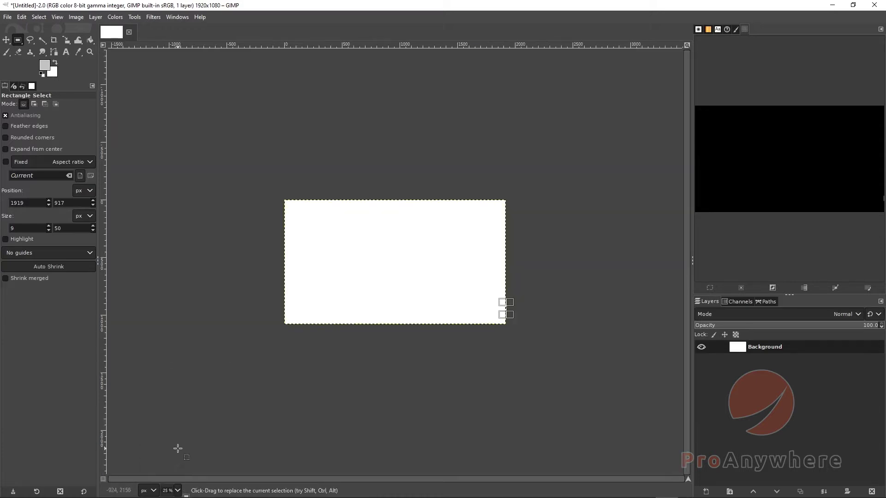
pyautogui.click(686, 46)
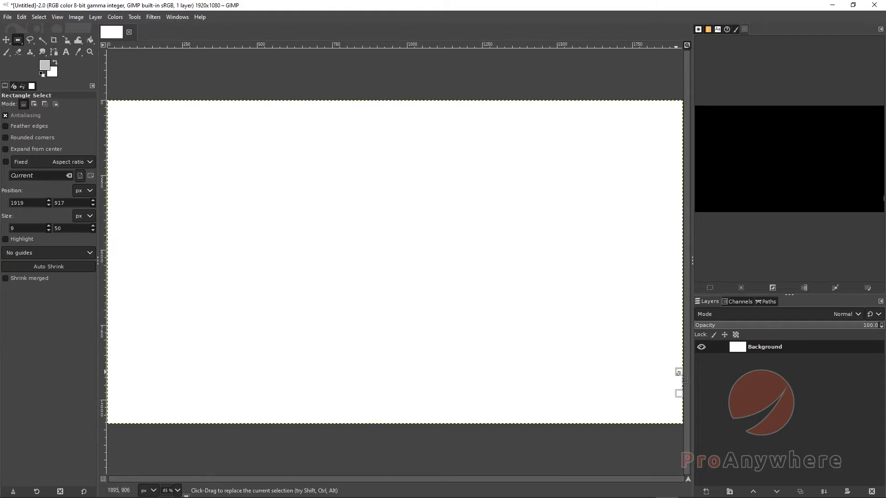
# - Enlarge the small selection at the canvas edge to about 857 × 302 px, and deselect everything
pyautogui.moveTo(670, 364); pyautogui.dragTo(428, 300)
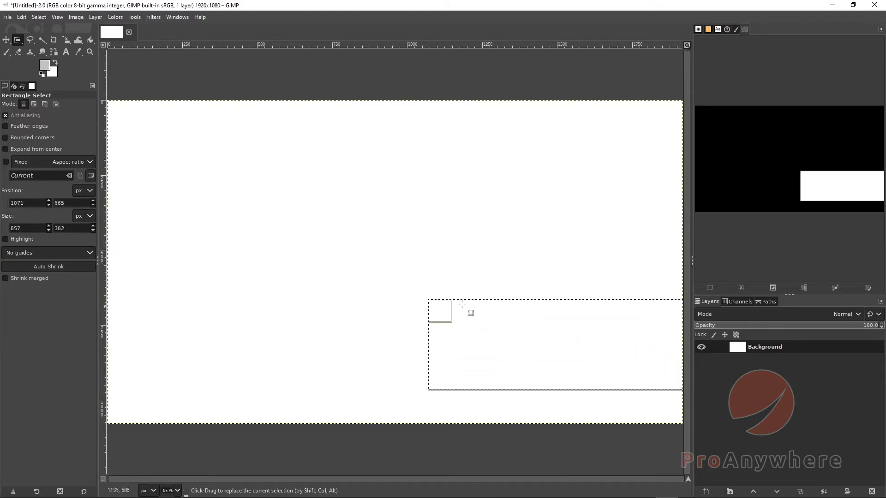
pyautogui.click(38, 18)
pyautogui.click(41, 39)
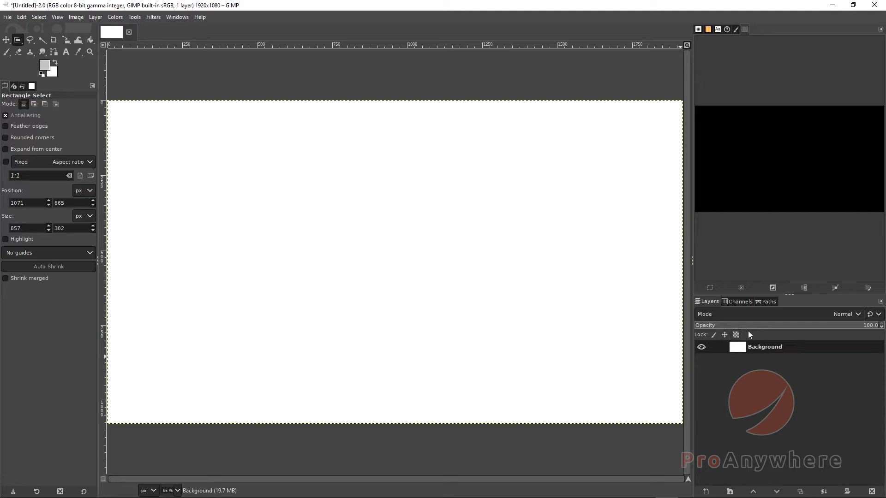
# - Look over the image's channels and paths, and return to the layer list
pyautogui.click(733, 302)
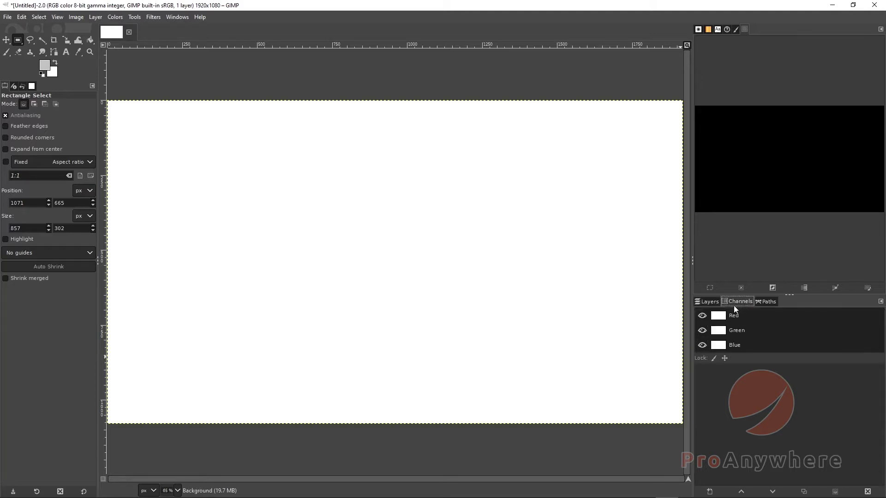
pyautogui.click(709, 302)
pyautogui.click(738, 302)
pyautogui.click(767, 303)
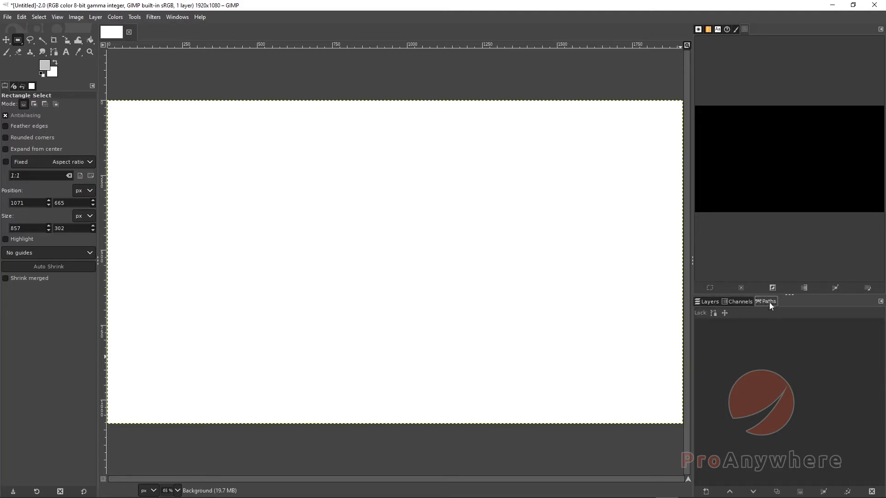
pyautogui.click(708, 302)
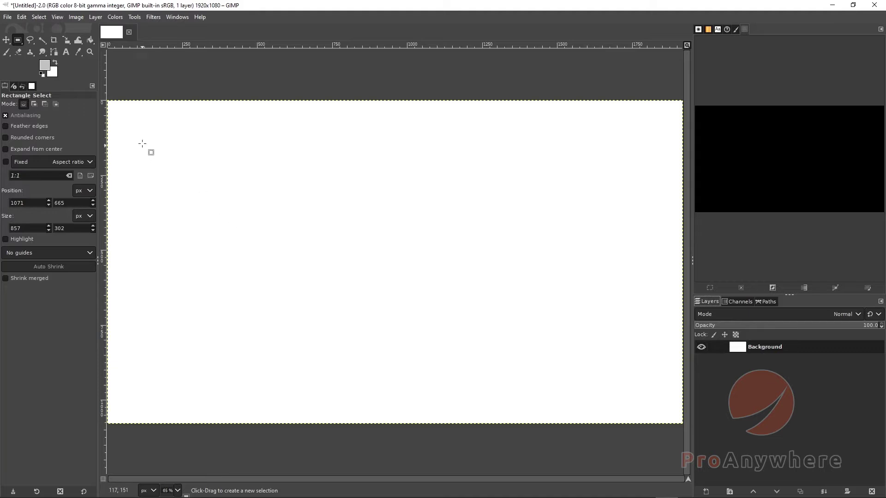
# - Draw a wavy test stroke across the canvas with the Ink tool and undo it
pyautogui.click(6, 54)
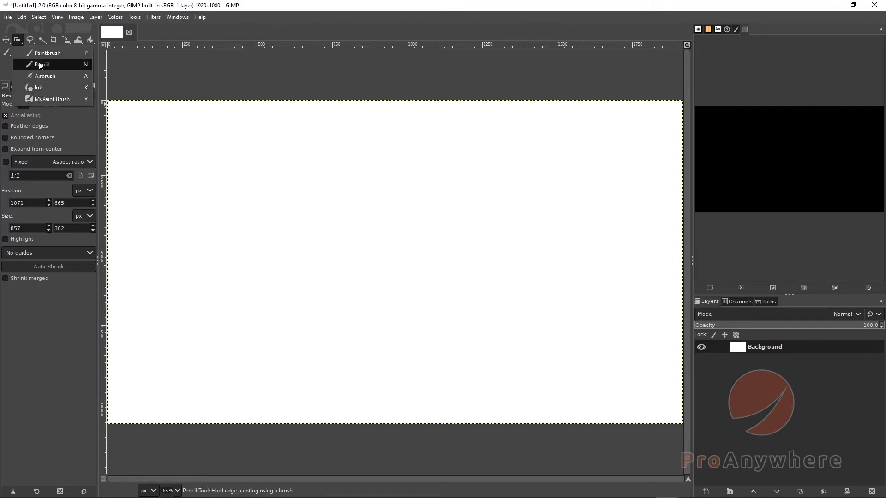
pyautogui.click(39, 87)
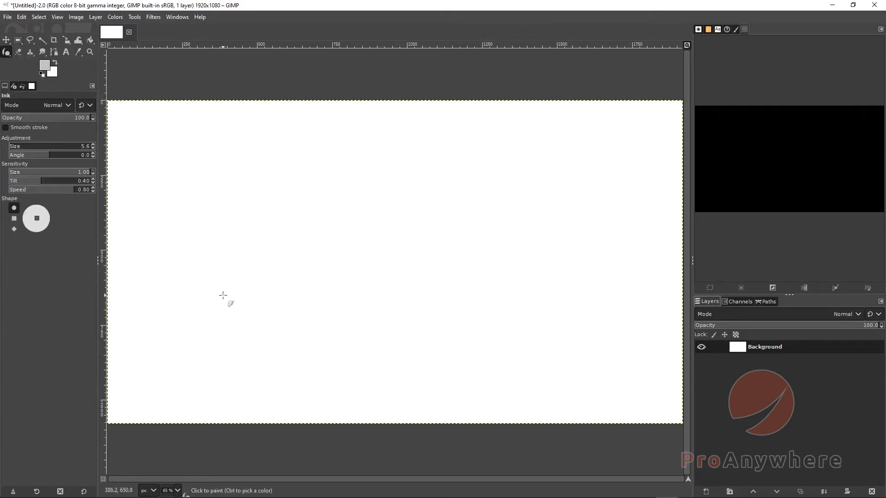
pyautogui.moveTo(223, 295)
pyautogui.mouseDown()
pyautogui.moveTo(249, 252)
pyautogui.moveTo(434, 256)
pyautogui.moveTo(523, 202)
pyautogui.moveTo(591, 261)
pyautogui.mouseUp()
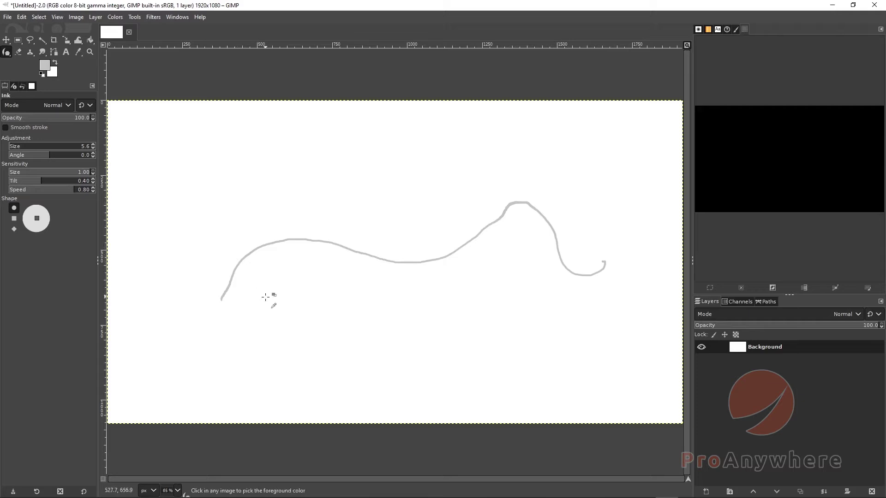
pyautogui.hotkey('ctrl', 'z')
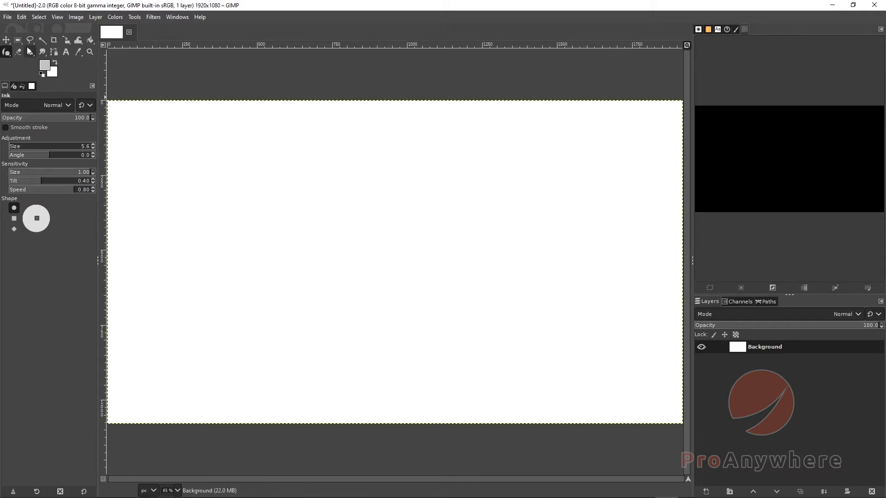
# - Draw a thick wavy test stroke across the canvas with the Pencil tool and undo it
pyautogui.click(8, 54)
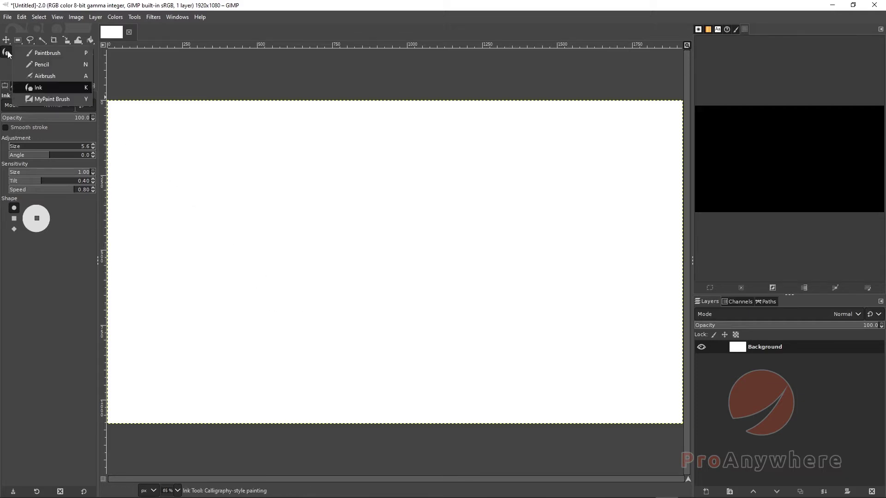
pyautogui.click(28, 64)
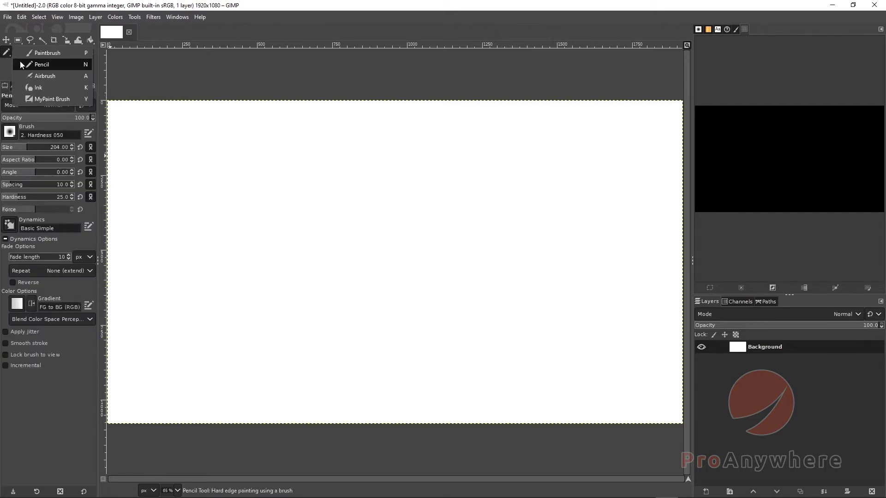
pyautogui.moveTo(211, 286)
pyautogui.mouseDown()
pyautogui.moveTo(222, 257)
pyautogui.moveTo(489, 242)
pyautogui.moveTo(574, 298)
pyautogui.mouseUp()
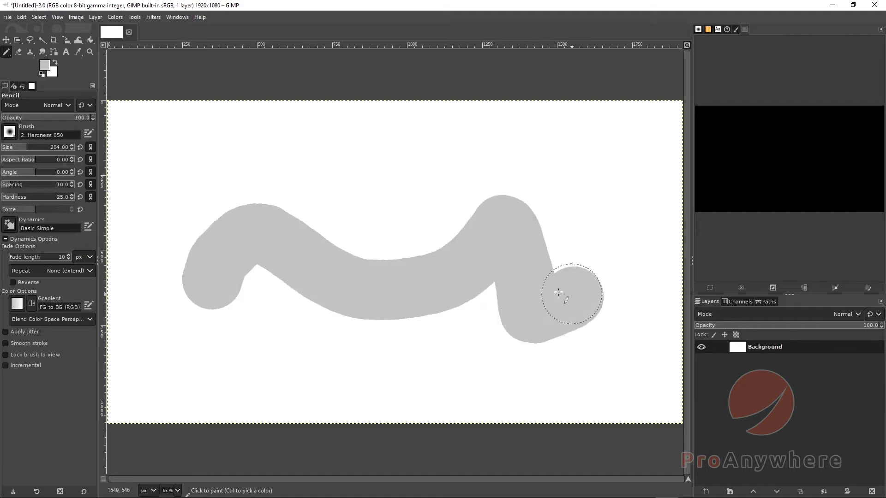
pyautogui.hotkey('ctrl', 'z')
# - Paint a soft wavy gray stroke across the canvas with the Paintbrush, and view the foreground color settings without changing them
pyautogui.moveTo(8, 51)
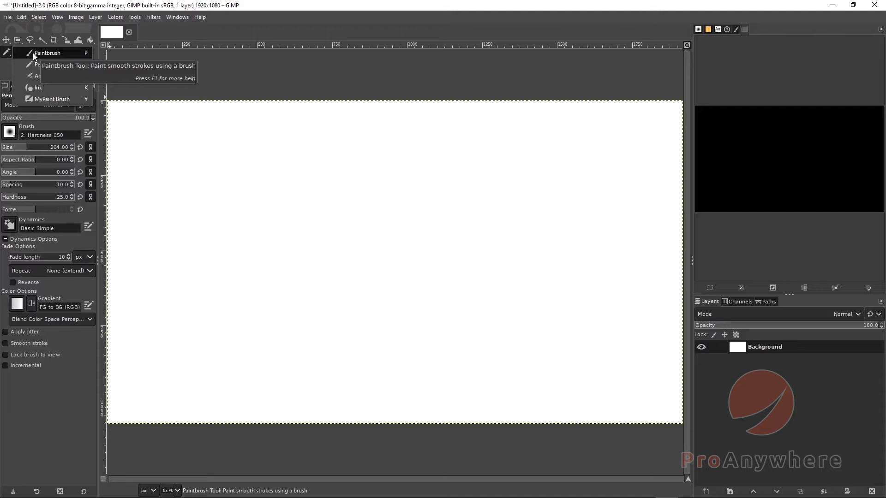
pyautogui.click(46, 53)
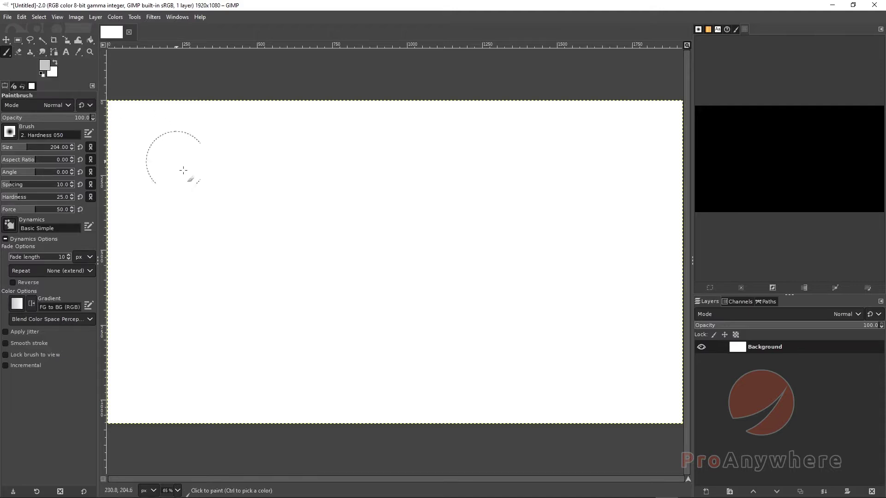
pyautogui.click(257, 260)
pyautogui.moveTo(267, 248)
pyautogui.mouseDown()
pyautogui.moveTo(382, 267)
pyautogui.moveTo(533, 249)
pyautogui.moveTo(539, 235)
pyautogui.moveTo(564, 226)
pyautogui.moveTo(620, 301)
pyautogui.moveTo(639, 300)
pyautogui.mouseUp()
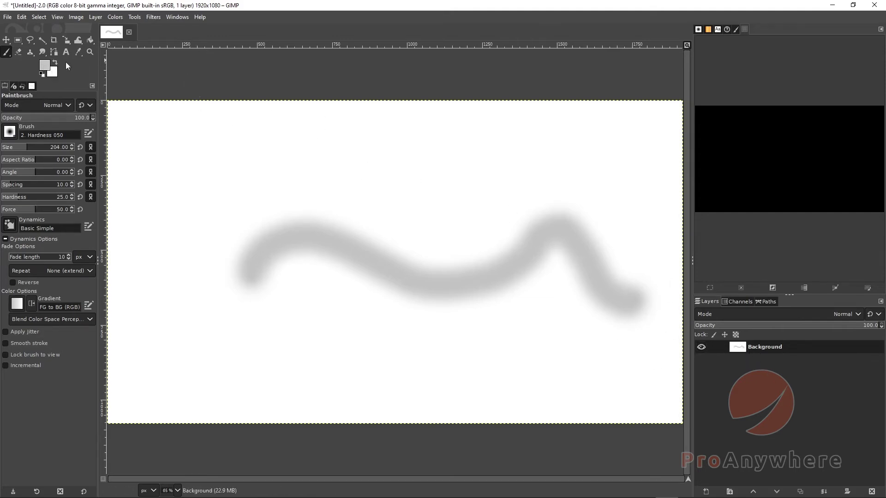
pyautogui.click(44, 67)
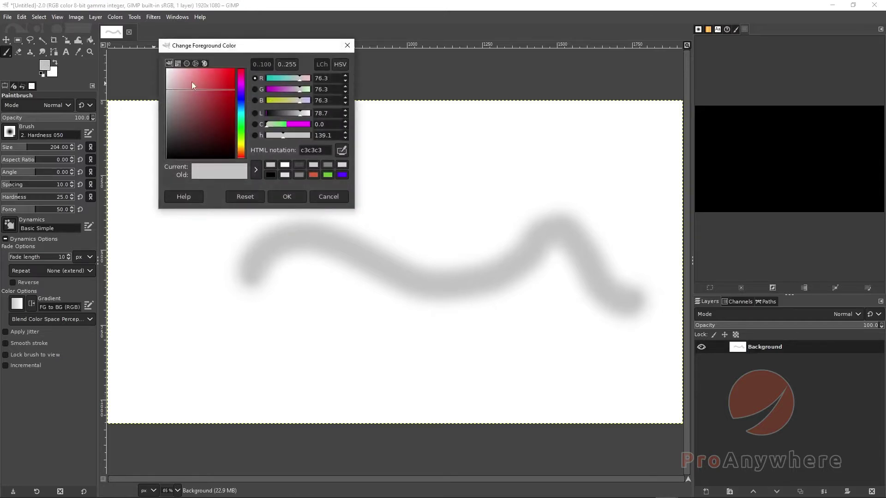
pyautogui.click(327, 197)
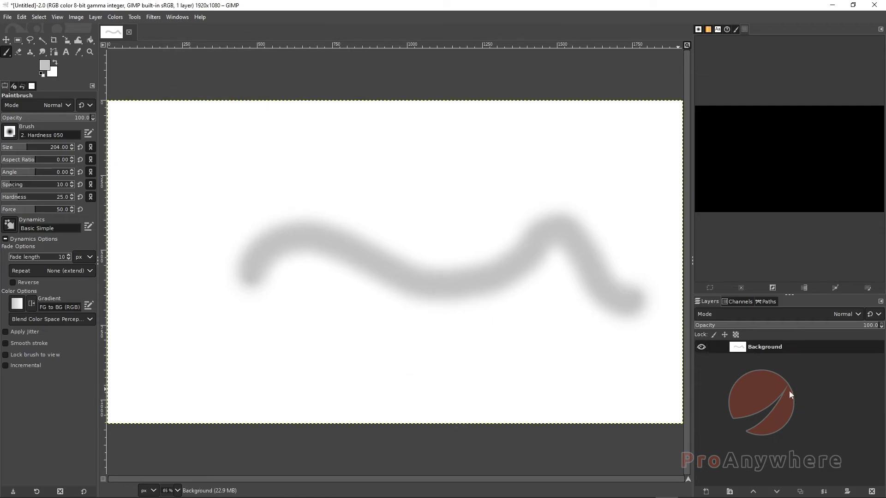
# - Delete the Background layer and add a new layer group named group_master
pyautogui.click(869, 492)
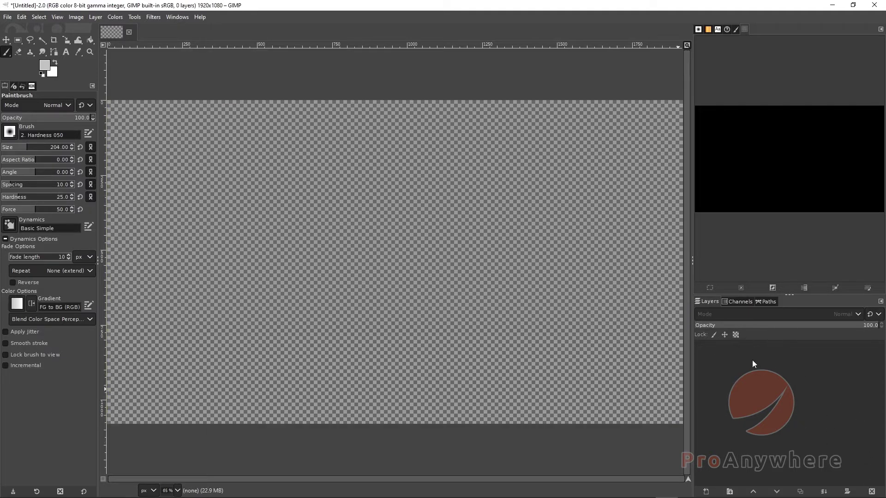
pyautogui.click(728, 491)
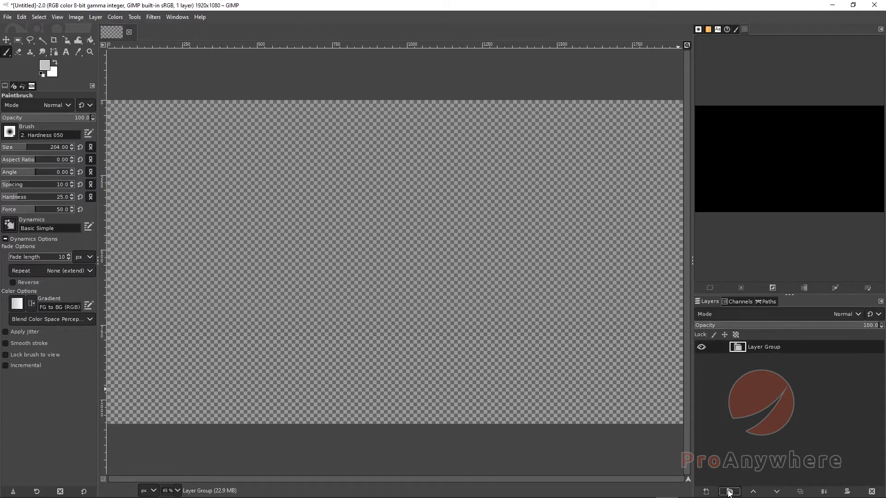
pyautogui.doubleClick(762, 348)
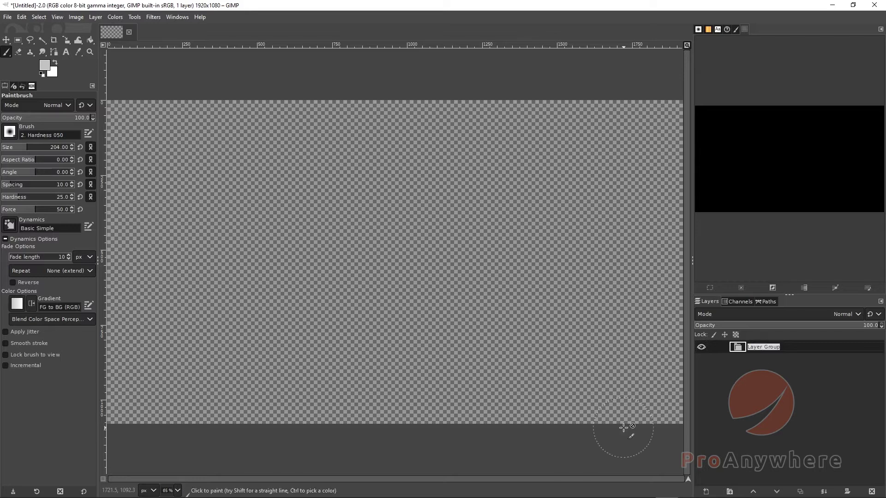
pyautogui.write('group_master')
pyautogui.press('Return')
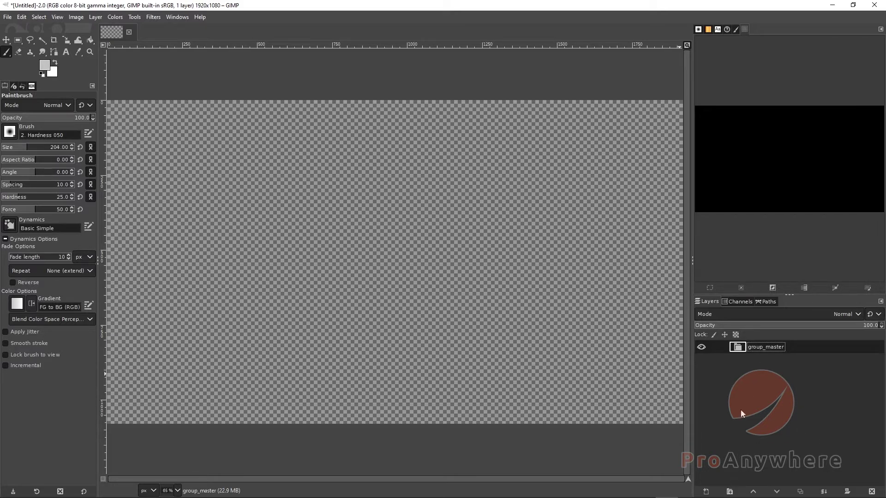
# - Add a nested layer group inside group_master, and collapse and re-expand the parent group
pyautogui.click(729, 492)
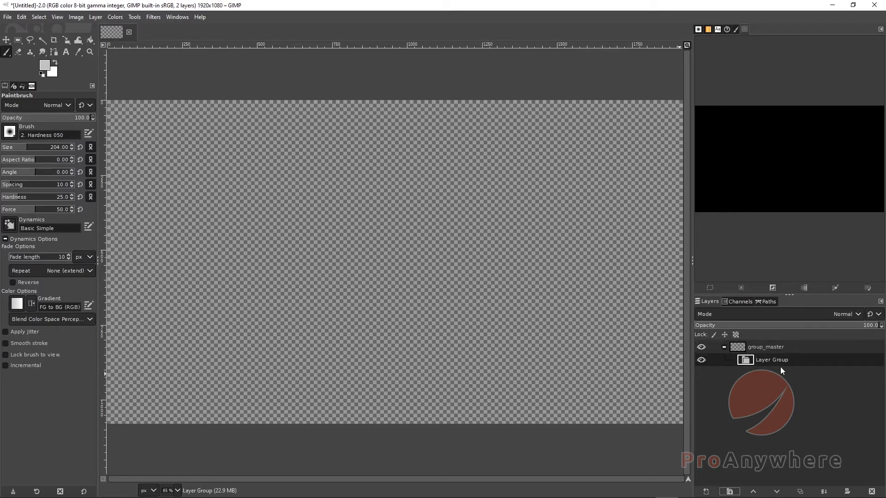
pyautogui.doubleClick(769, 360)
pyautogui.click(724, 347)
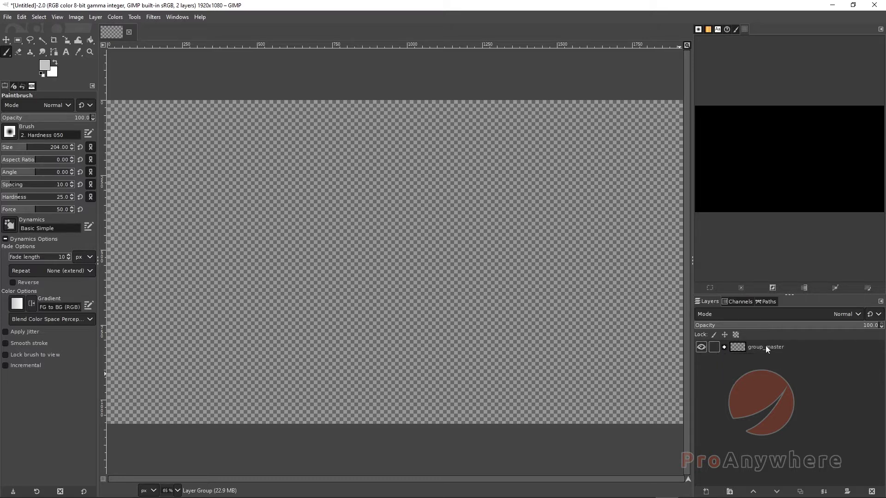
pyautogui.click(724, 347)
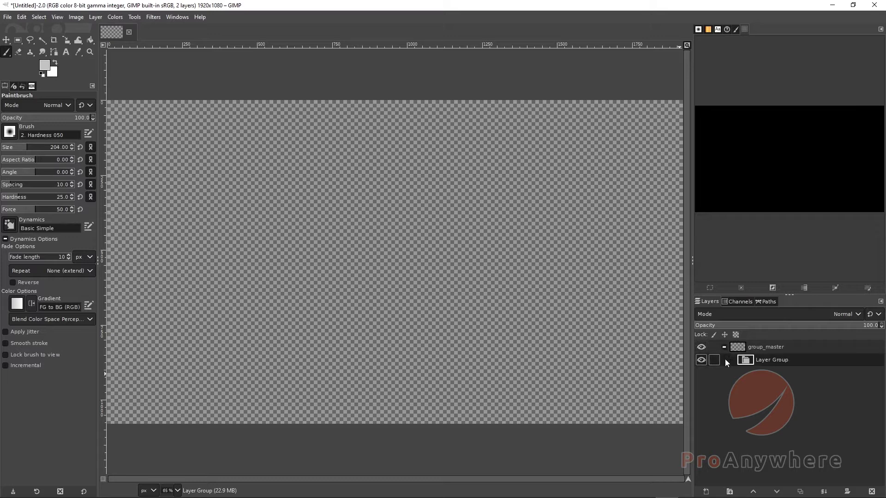
# - Rename the nested layer group as group_backgrounds
pyautogui.doubleClick(765, 362)
pyautogui.press('Return')
pyautogui.rightClick(774, 361)
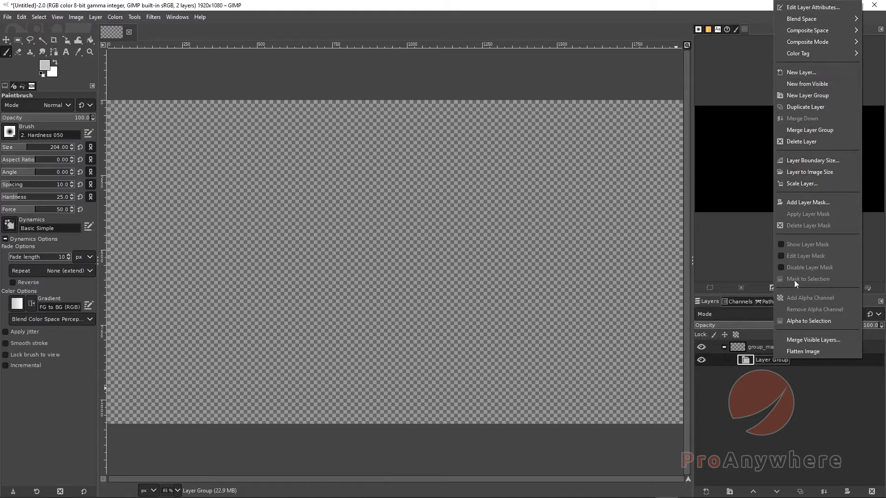
pyautogui.click(756, 443)
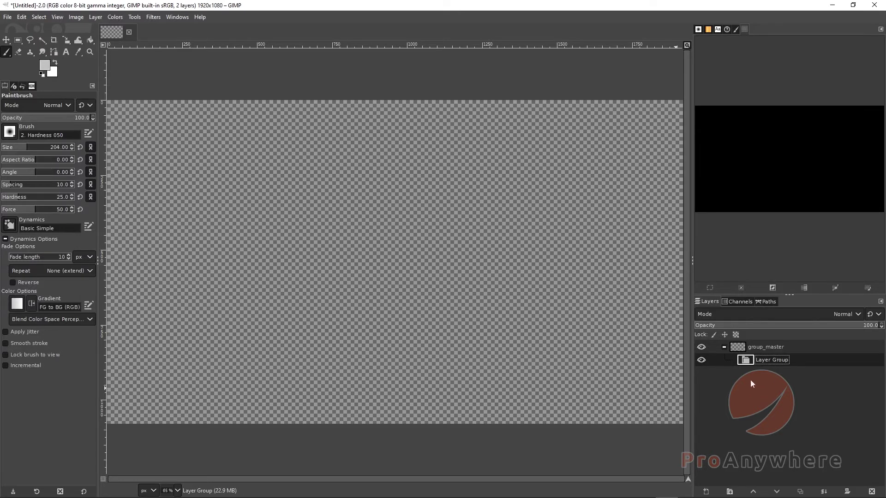
pyautogui.doubleClick(766, 360)
pyautogui.press('Escape')
pyautogui.press('Return')
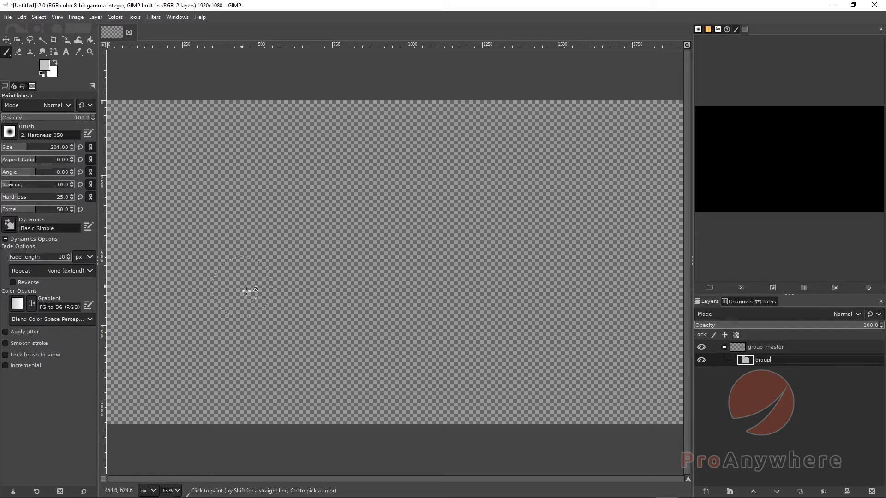
pyautogui.doubleClick(740, 359)
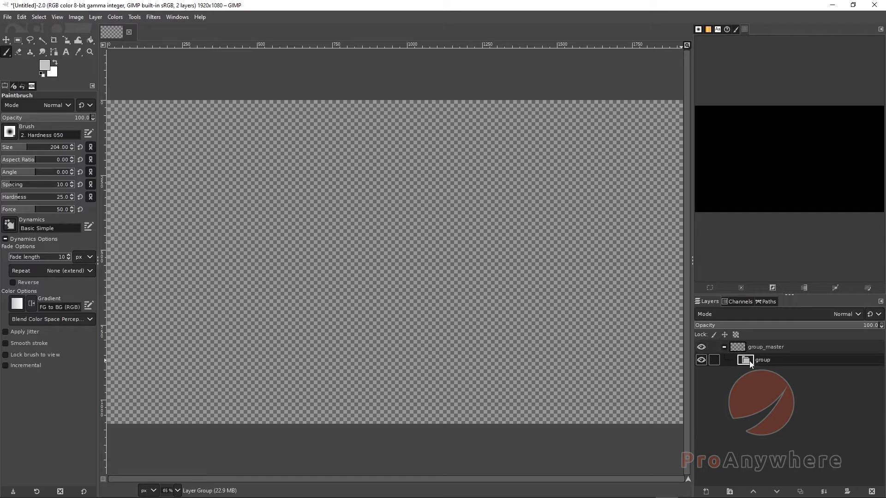
pyautogui.write('_backgrou')
pyautogui.write('nds')
pyautogui.press('Return')
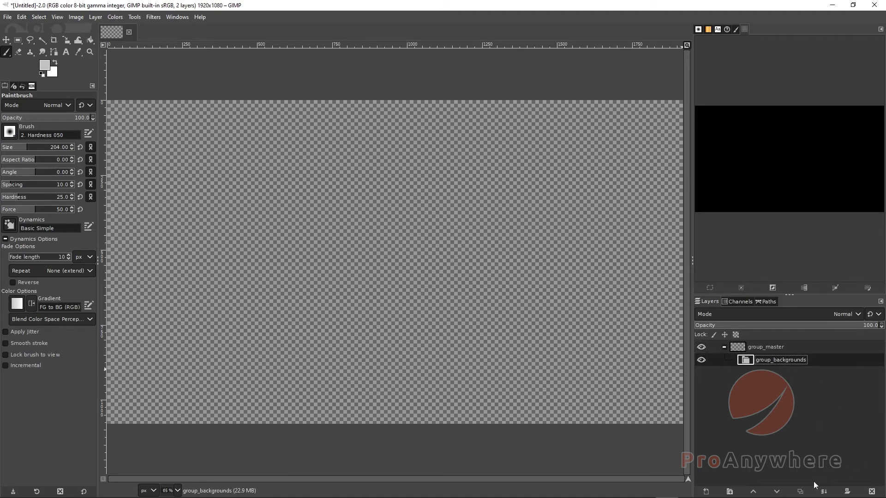
# - Add a transparent 1920 × 1080 px layer named background_white inside group_backgrounds
pyautogui.click(707, 491)
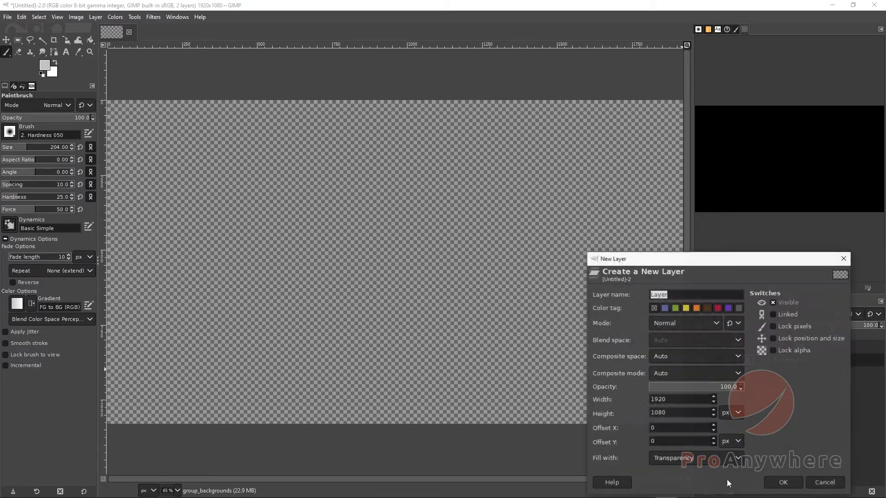
pyautogui.moveTo(653, 261); pyautogui.dragTo(420, 129)
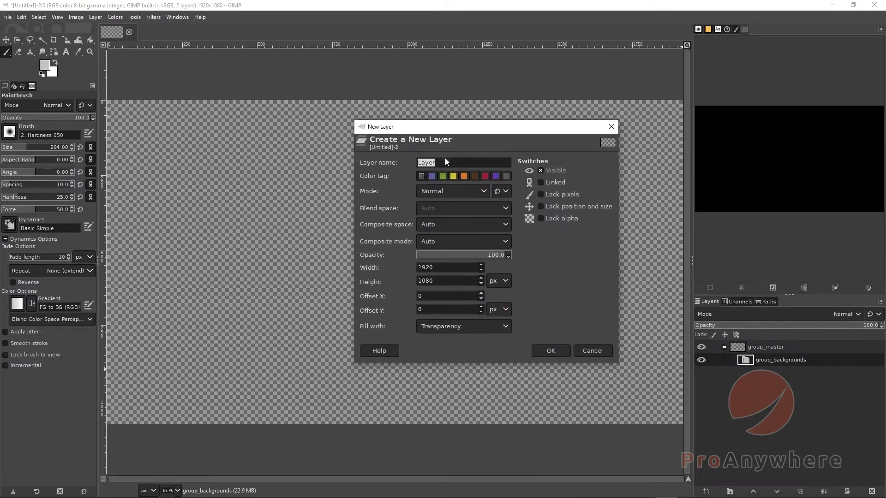
pyautogui.tripleClick(452, 159)
pyautogui.write('background_white')
pyautogui.press('Return')
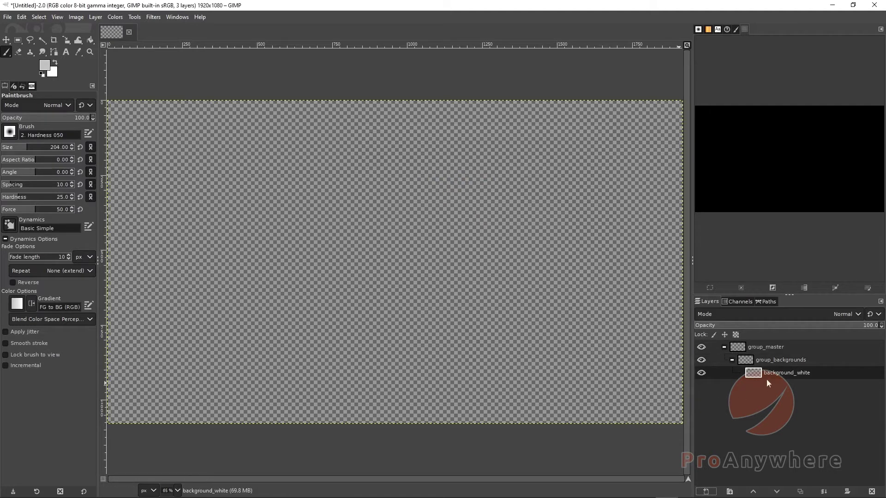
# - Examine the layer hierarchy by collapsing and expanding both groups and selecting group_master, group_backgrounds and background_white in turn
pyautogui.click(731, 360)
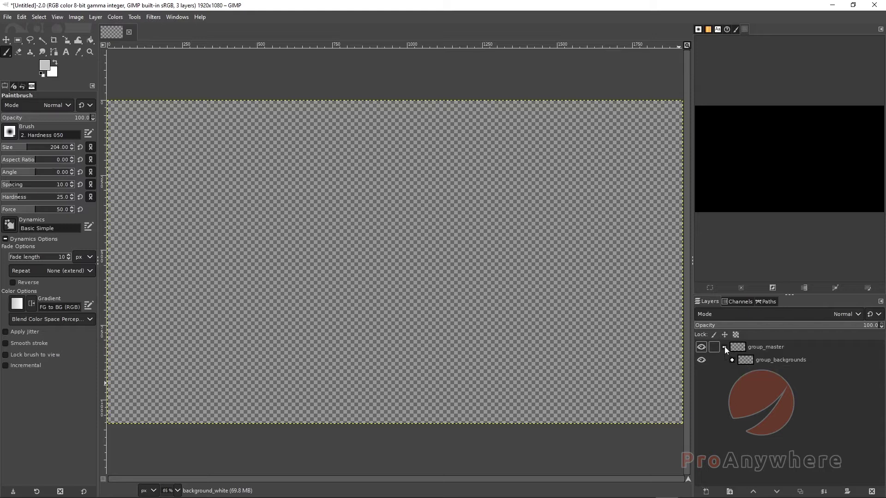
pyautogui.click(724, 347)
pyautogui.click(723, 347)
pyautogui.click(731, 359)
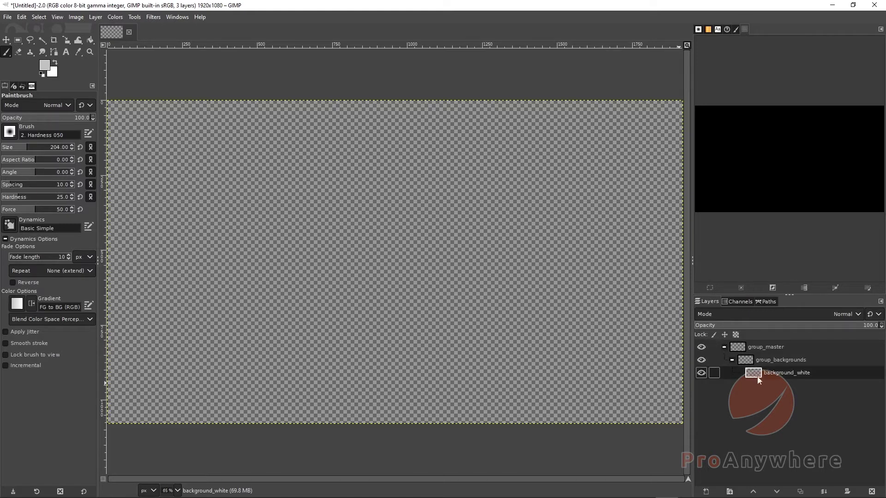
pyautogui.click(760, 347)
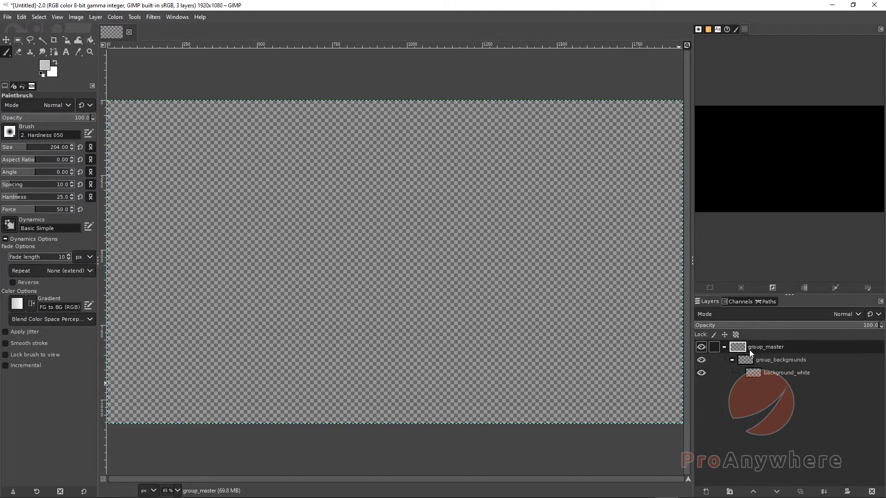
pyautogui.click(763, 360)
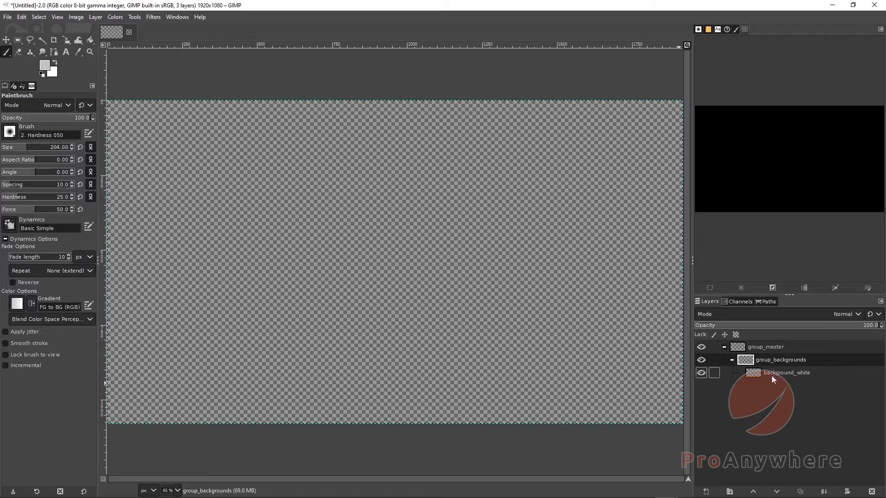
pyautogui.click(787, 374)
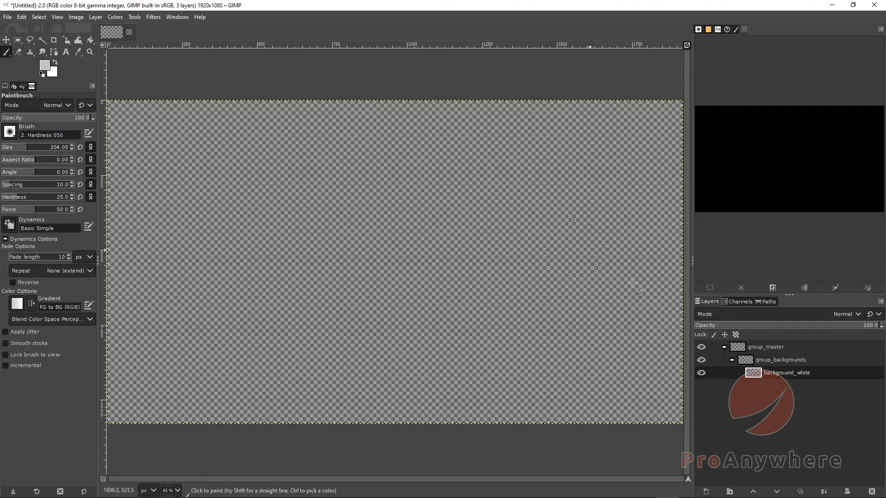
# - View the tools grouped with Clone, and activate the Bucket Fill tool
pyautogui.click(30, 52)
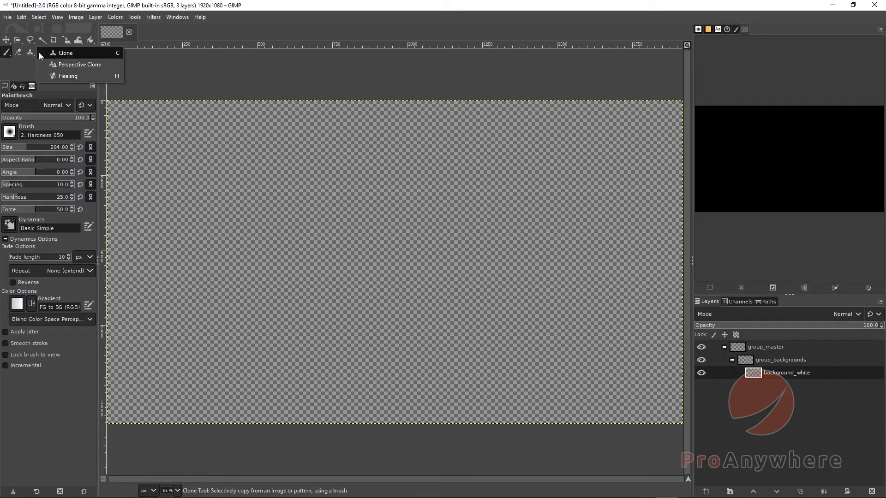
pyautogui.click(9, 53)
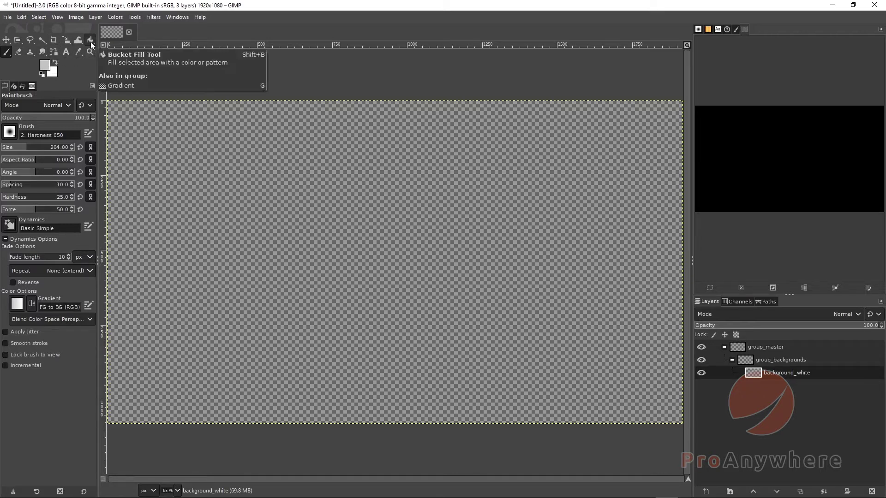
pyautogui.moveTo(91, 44)
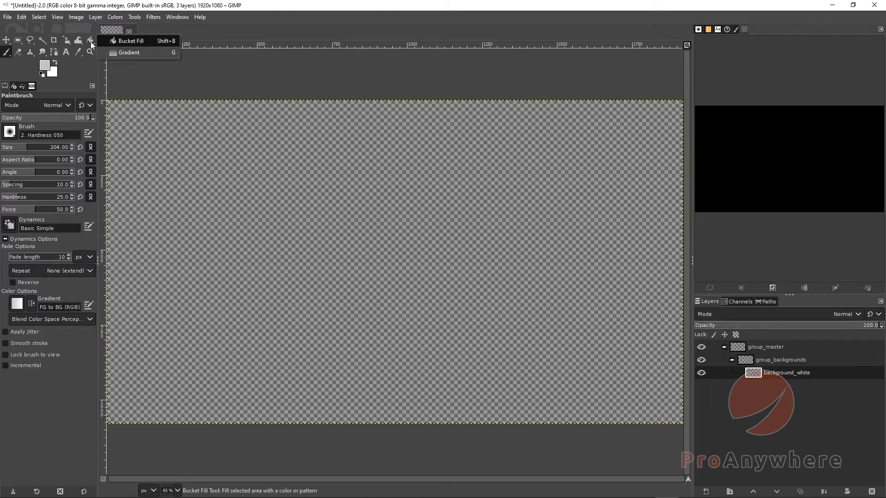
pyautogui.click(117, 40)
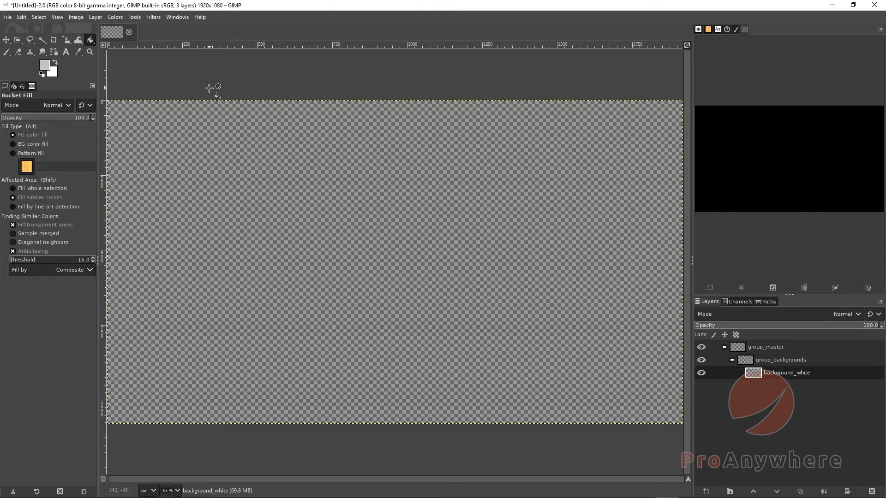
# - Check which GIMP version is installed in the program's About information and close it
pyautogui.click(202, 17)
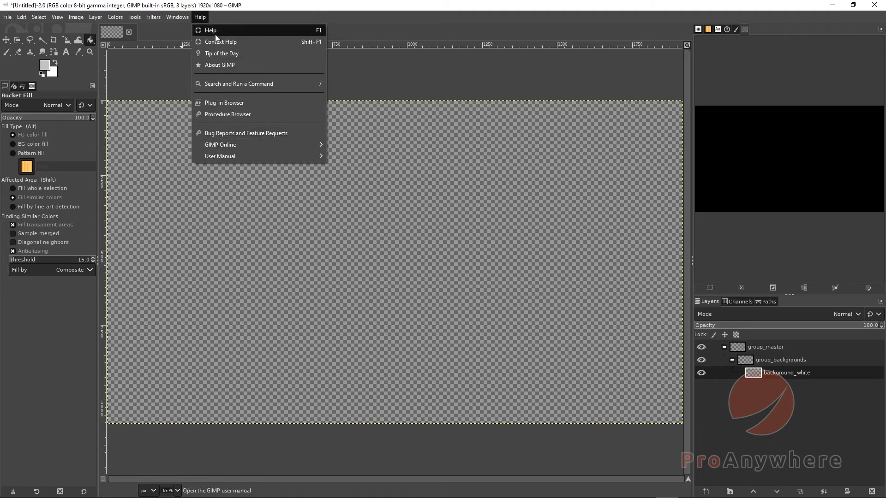
pyautogui.click(230, 65)
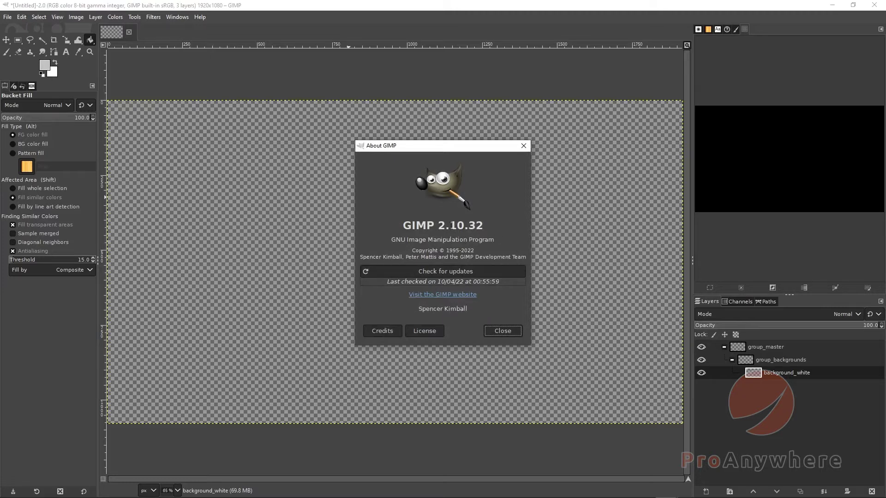
pyautogui.click(523, 146)
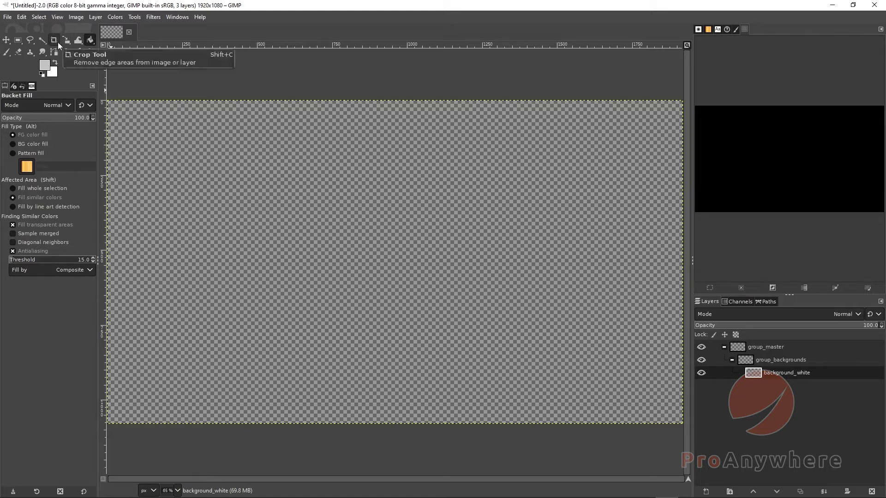
# - Browse the tools grouped with Bucket Fill, activate the Gradient tool, and return to Bucket Fill
pyautogui.click(91, 42)
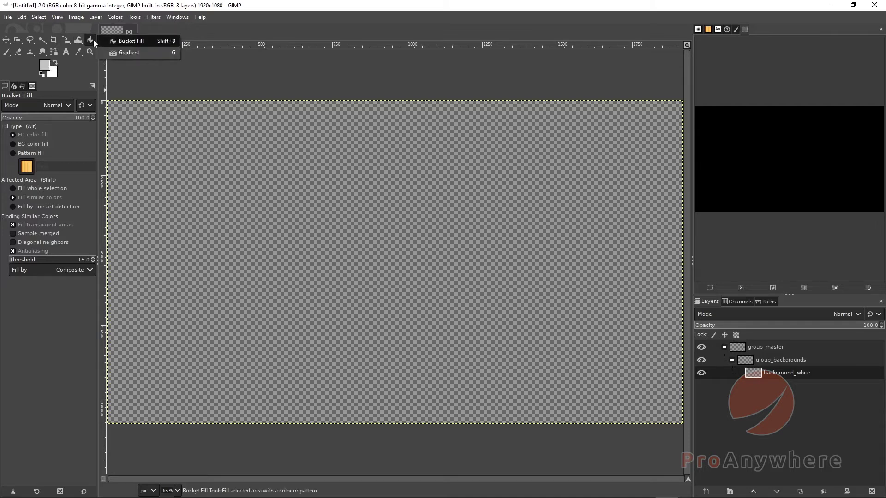
pyautogui.click(108, 50)
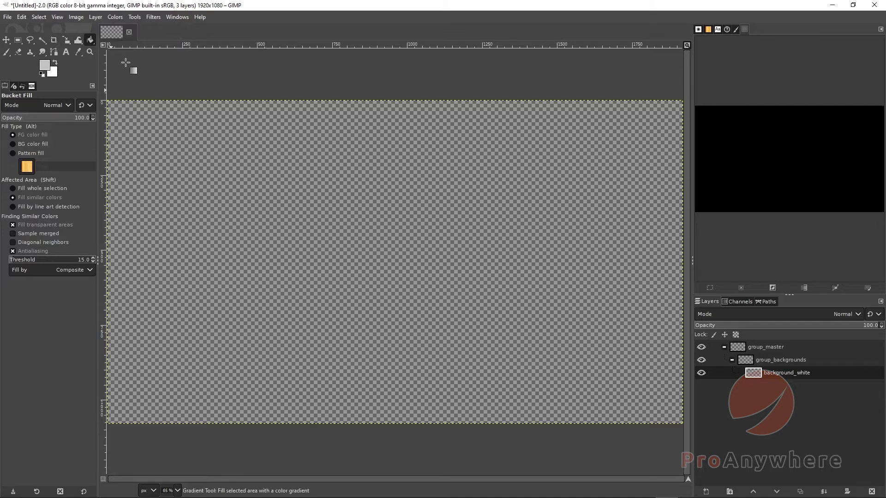
pyautogui.click(89, 41)
pyautogui.click(103, 39)
pyautogui.click(91, 40)
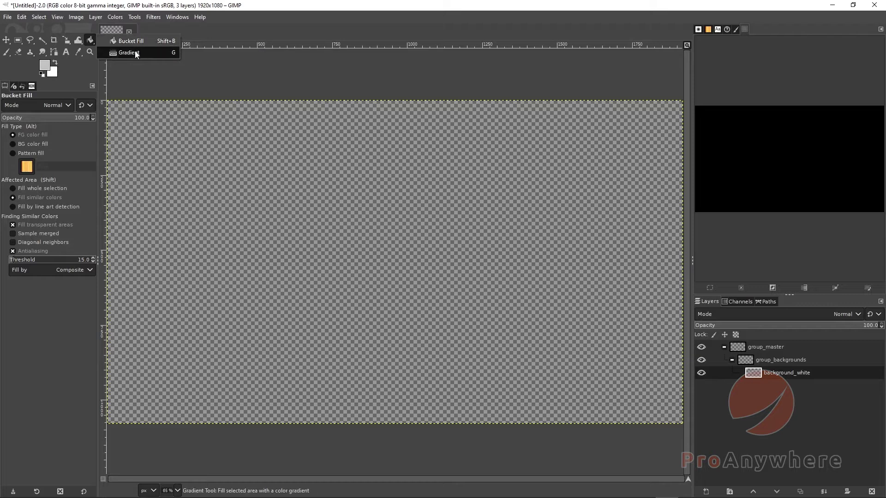
pyautogui.click(129, 52)
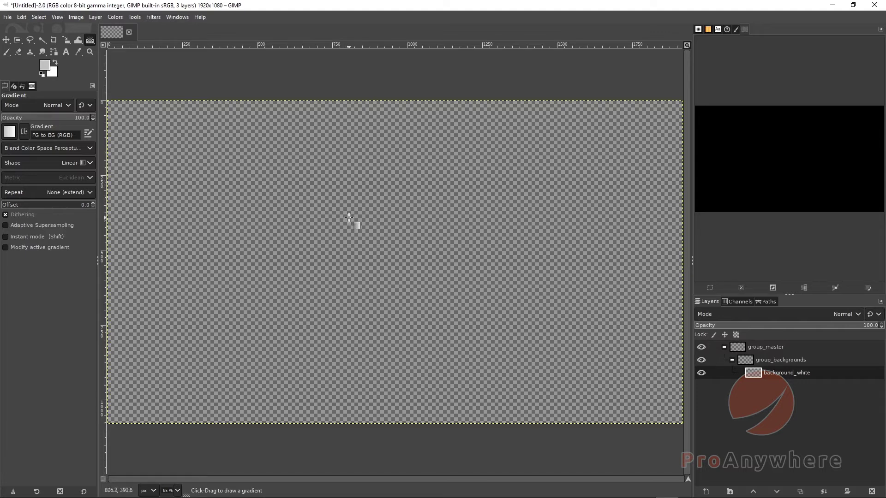
pyautogui.hotkey('shift', 'b')
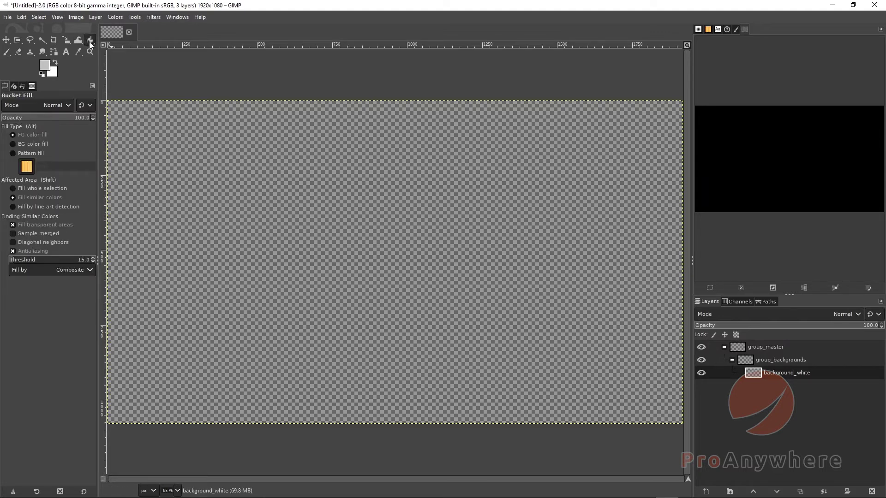
# - Switch to the Move tool, and alternate between the Bucket Fill and Gradient tools, finishing on Bucket Fill
pyautogui.click(6, 40)
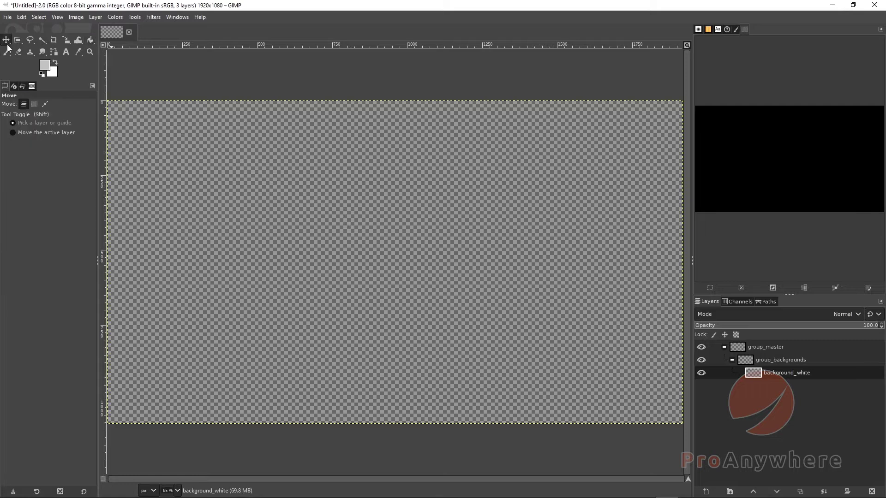
pyautogui.hotkey('shift', 'b')
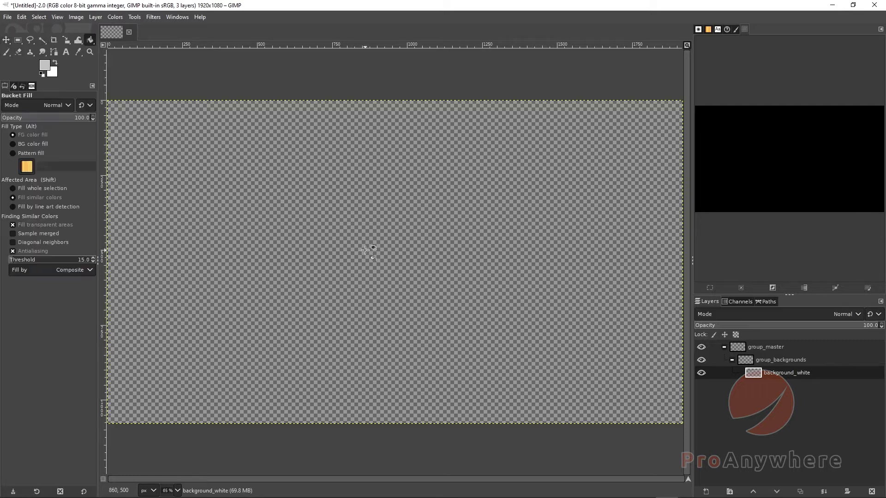
pyautogui.moveTo(89, 40)
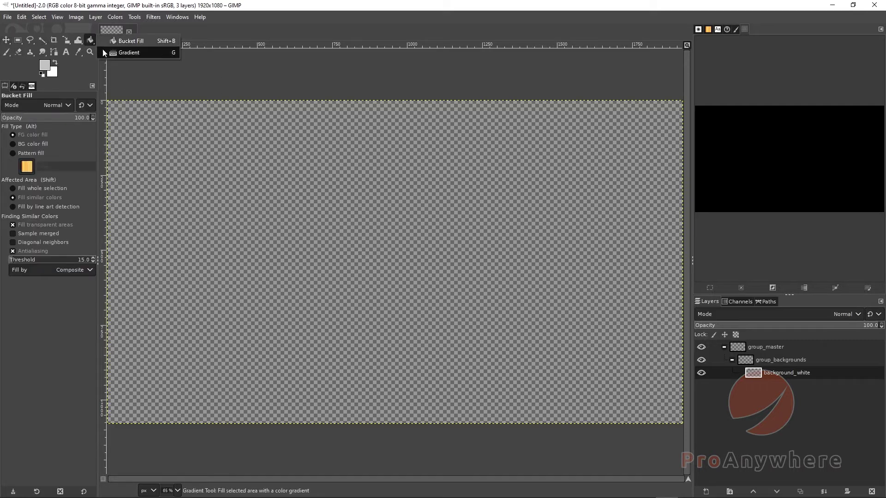
pyautogui.click(115, 52)
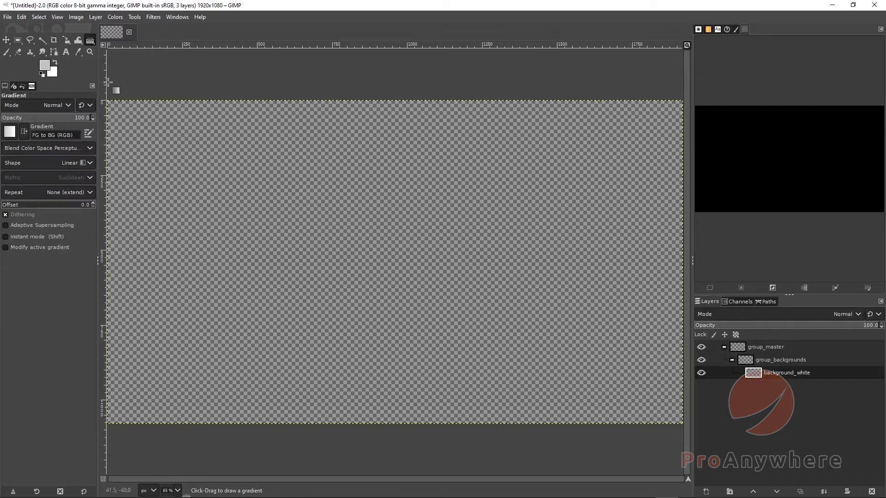
pyautogui.hotkey('shift', 'b')
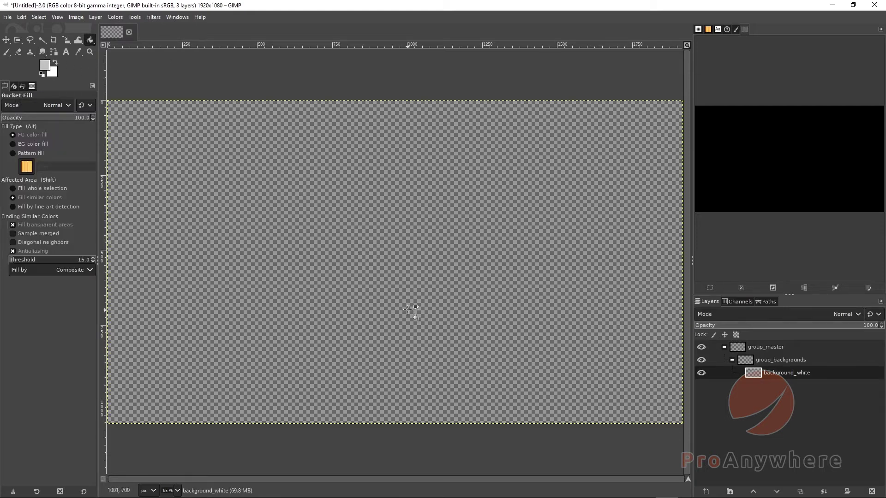
pyautogui.press('g')
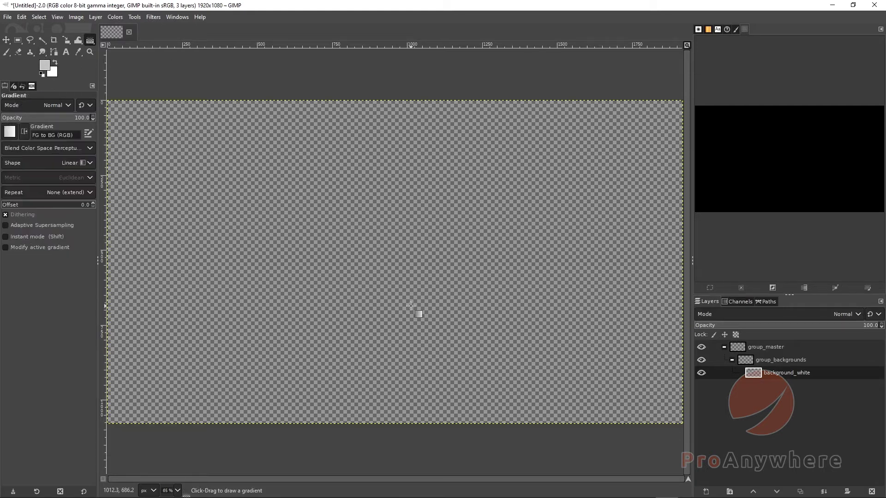
pyautogui.hotkey('shift', 'b')
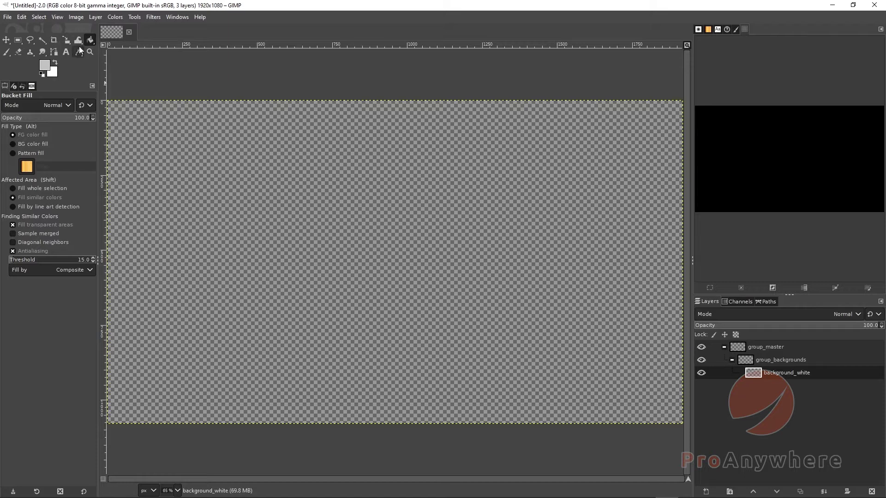
# - With the Bucket Fill tool active, set the foreground color to red f21f1f and fill the background_white layer with it
pyautogui.click(91, 42)
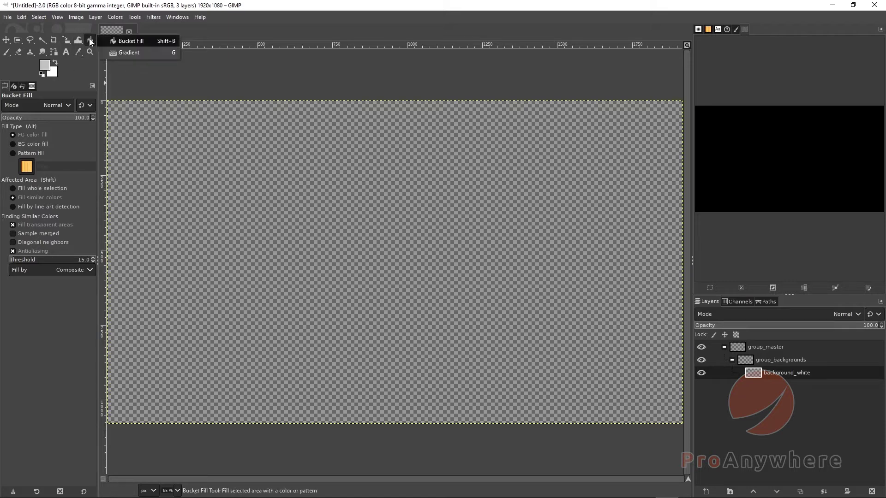
pyautogui.click(117, 43)
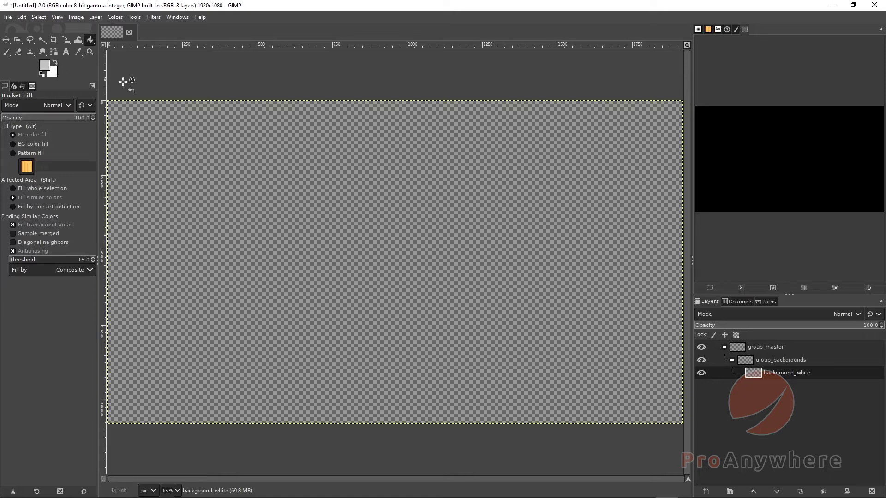
pyautogui.press('d')
pyautogui.click(46, 66)
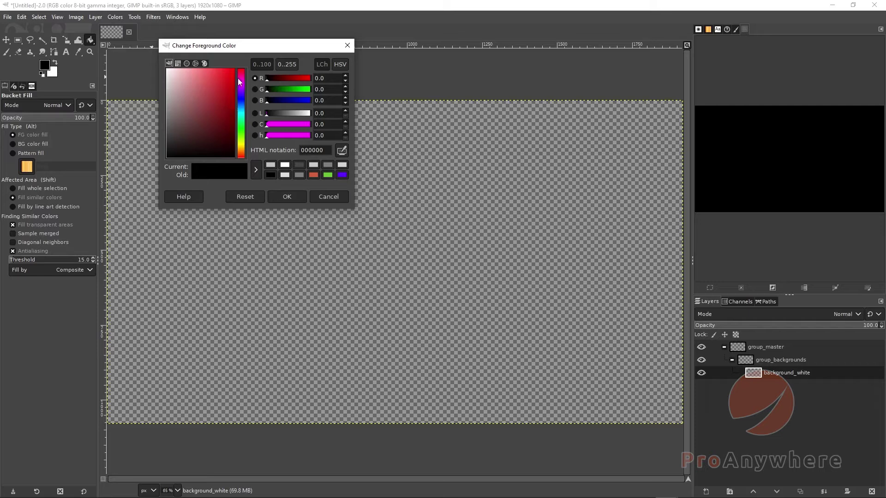
pyautogui.moveTo(228, 74); pyautogui.dragTo(226, 72)
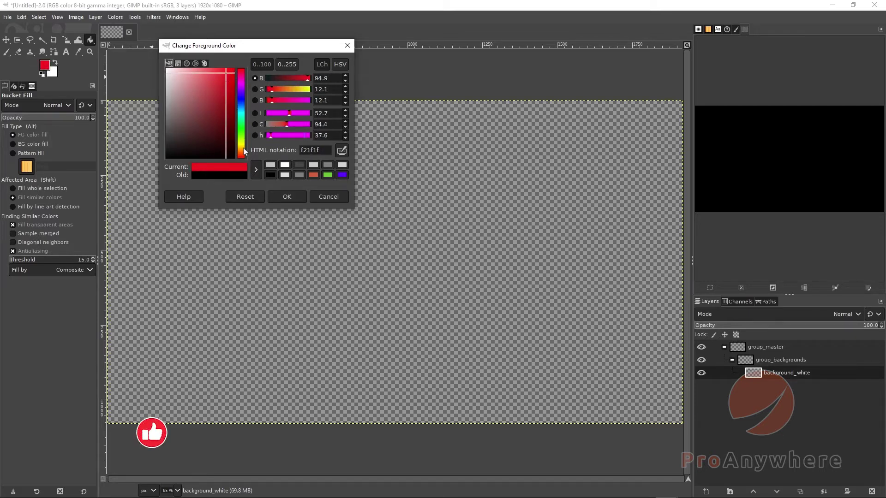
pyautogui.click(283, 196)
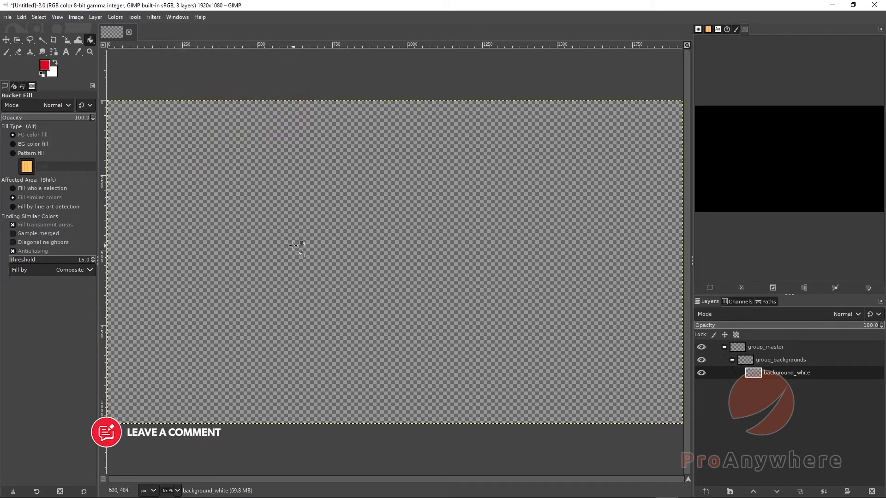
pyautogui.click(346, 280)
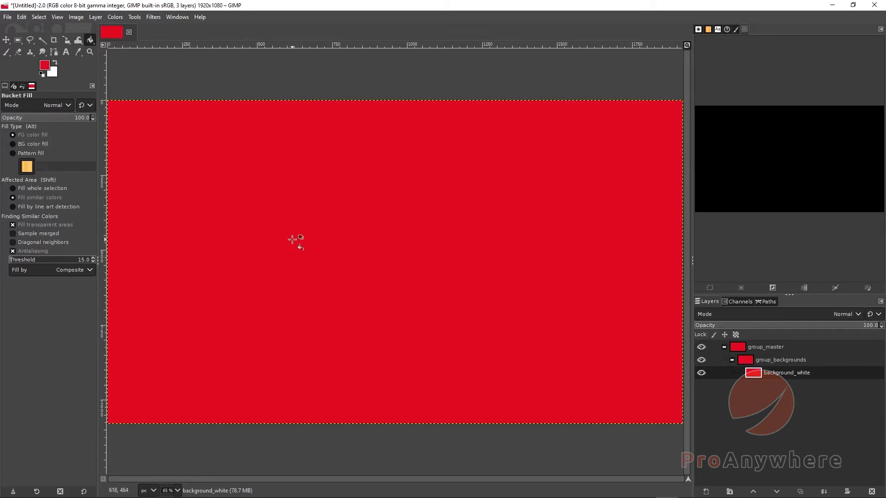
# - Reset to the default colors, fill the background_white layer with black, and undo both the black and red fills
pyautogui.press('d')
pyautogui.click(292, 240)
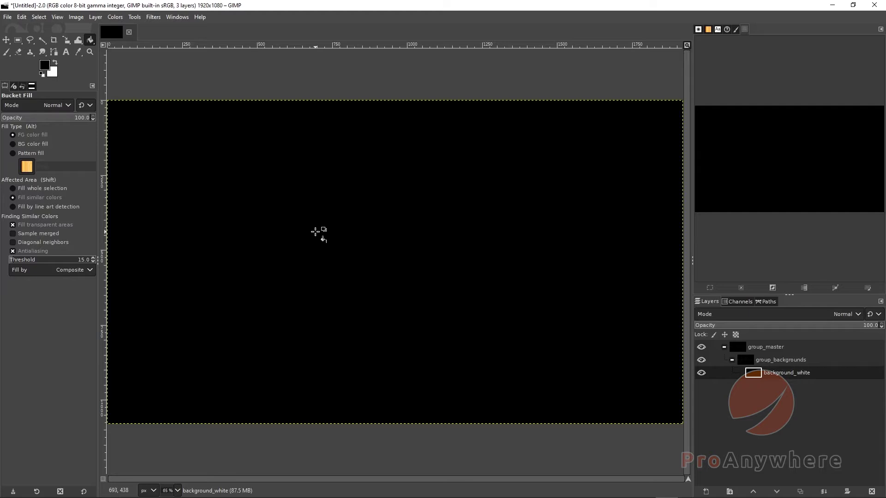
pyautogui.hotkey('ctrl', 'z')
pyautogui.hotkey('ctrl', 'z')
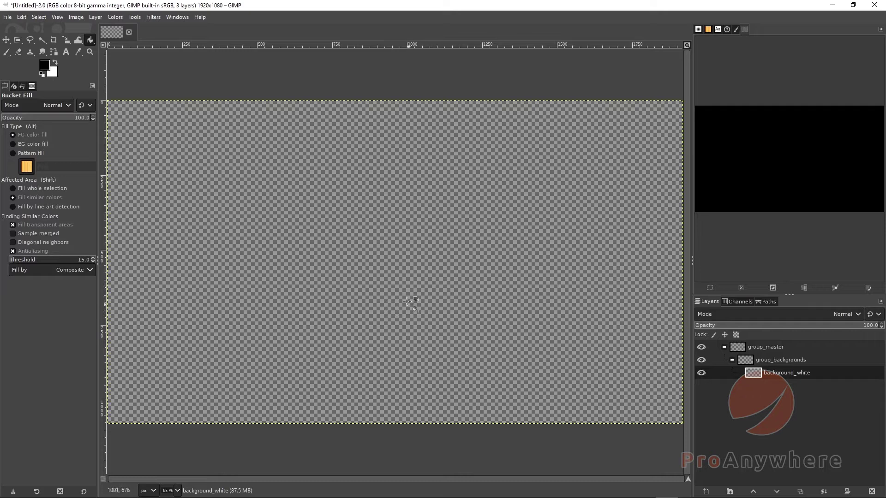
# - Swap the foreground and background colors, and try shades in the foreground color selector, going to black 000000 and back to white ffffff
pyautogui.click(55, 63)
pyautogui.click(45, 66)
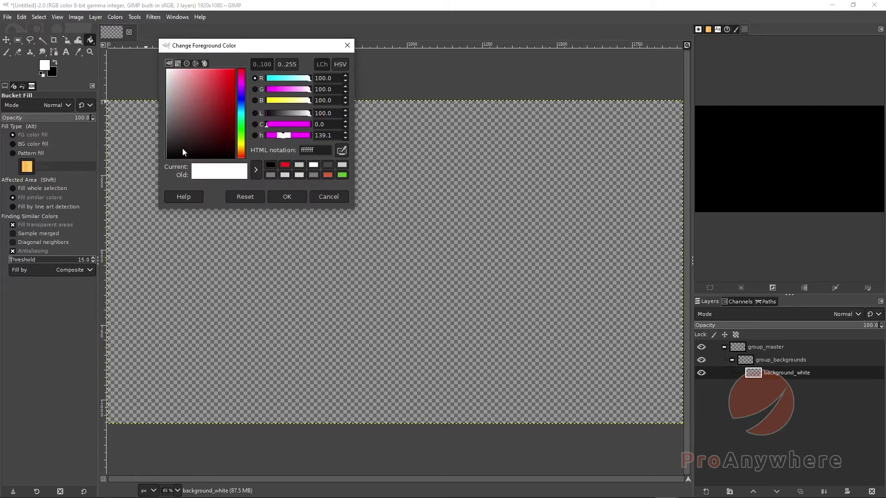
pyautogui.moveTo(222, 81); pyautogui.dragTo(130, 38)
pyautogui.moveTo(170, 70); pyautogui.dragTo(133, 187)
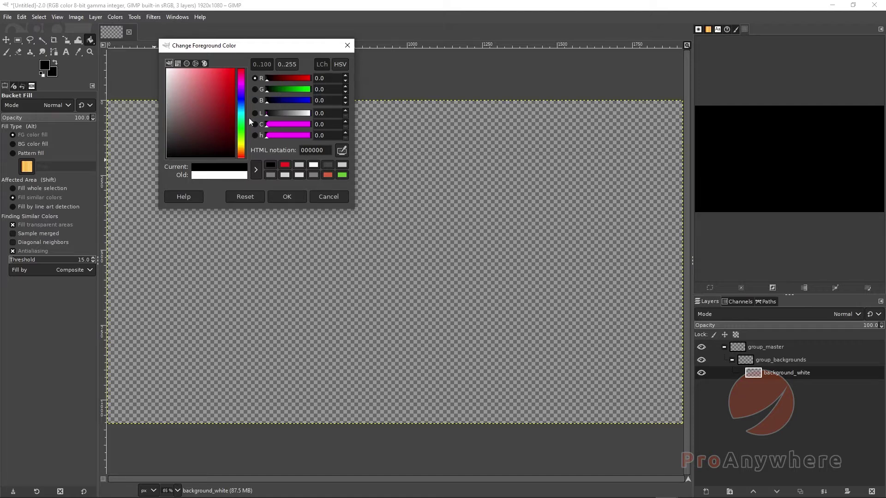
pyautogui.moveTo(170, 78); pyautogui.dragTo(149, 56)
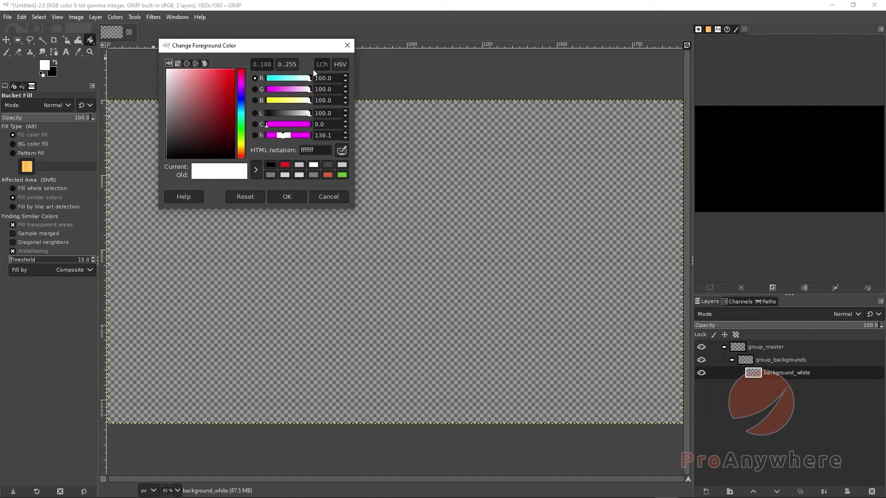
# - Switch the color selector to HSV values and experiment with hue, saturation and value, ending on black 000000
pyautogui.click(340, 65)
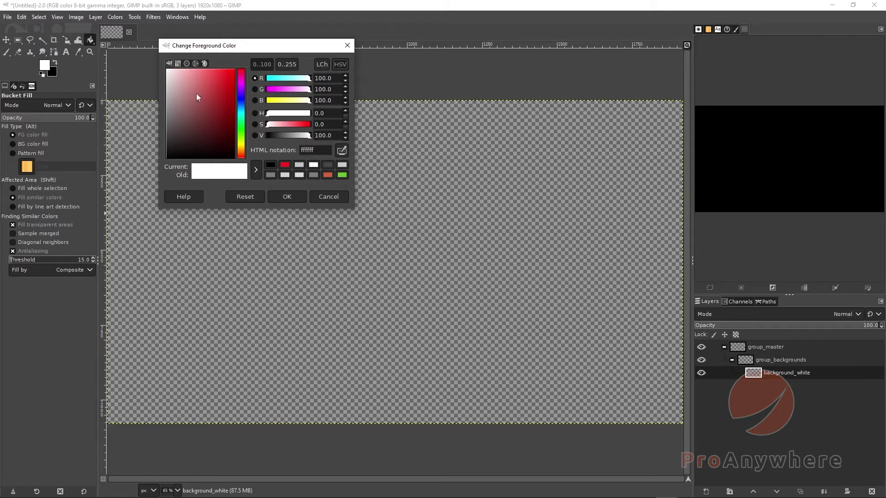
pyautogui.click(239, 97)
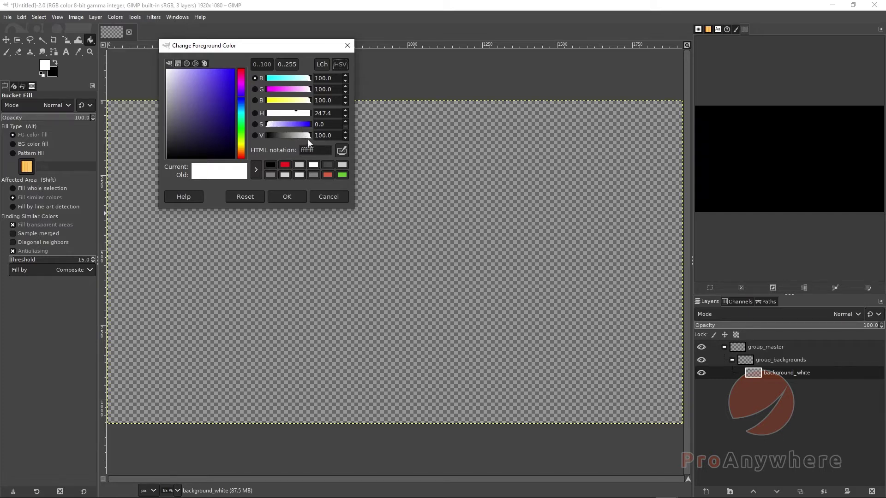
pyautogui.moveTo(290, 138); pyautogui.dragTo(261, 138)
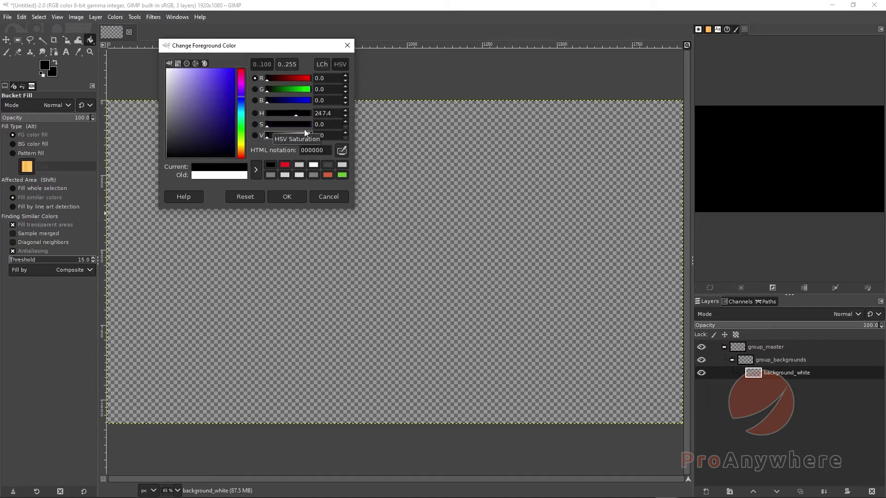
pyautogui.moveTo(267, 126); pyautogui.dragTo(319, 133)
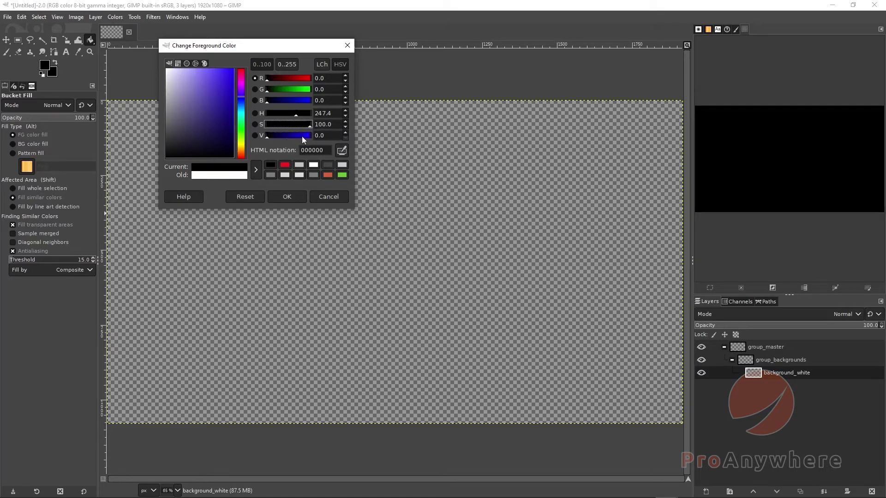
pyautogui.moveTo(301, 126); pyautogui.dragTo(264, 114)
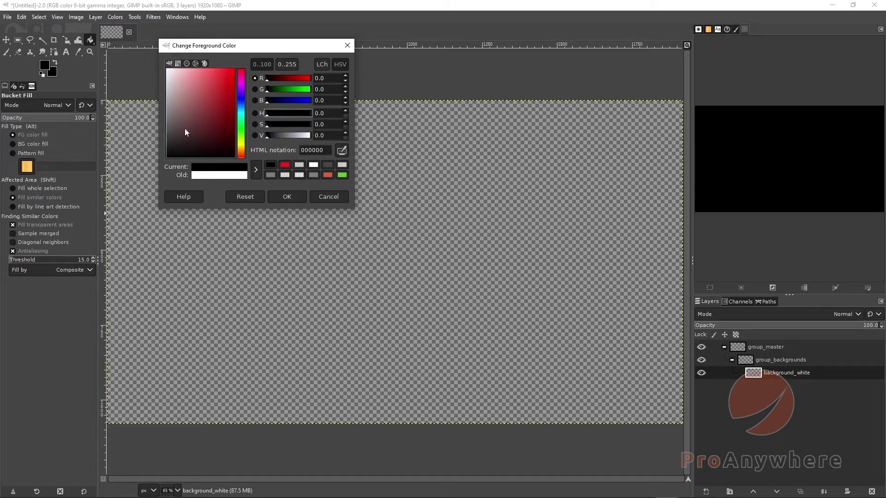
pyautogui.moveTo(185, 130); pyautogui.dragTo(145, 68)
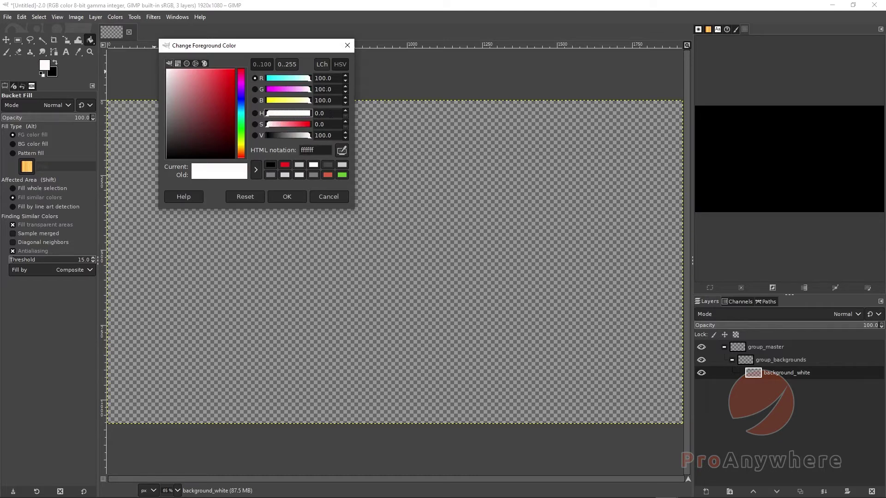
pyautogui.click(340, 67)
pyautogui.click(316, 124)
pyautogui.moveTo(300, 135); pyautogui.dragTo(323, 141)
pyautogui.click(341, 67)
pyautogui.moveTo(170, 106); pyautogui.dragTo(141, 179)
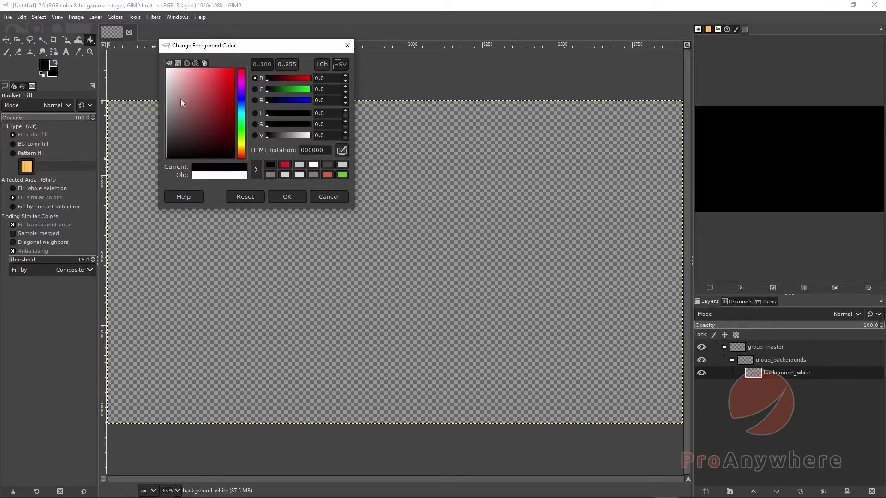
# - Set the foreground color to white ffffff and fill the background_white layer with it
pyautogui.moveTo(187, 118); pyautogui.dragTo(145, 52)
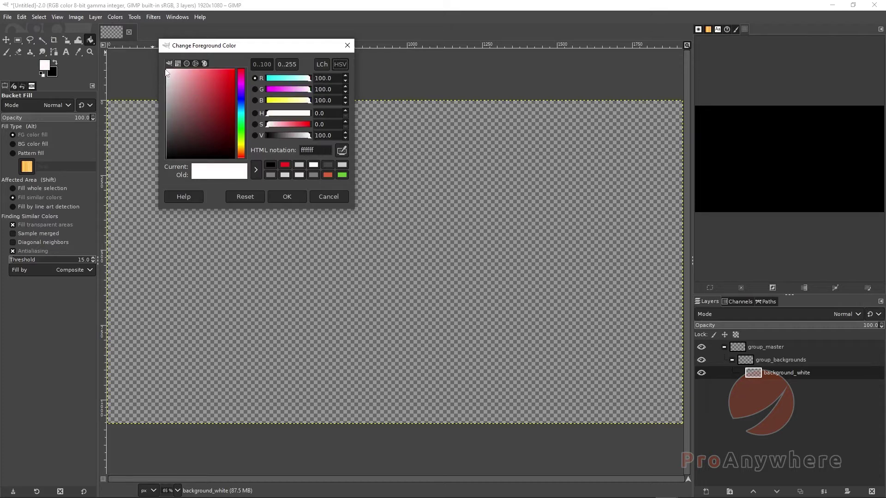
pyautogui.click(289, 196)
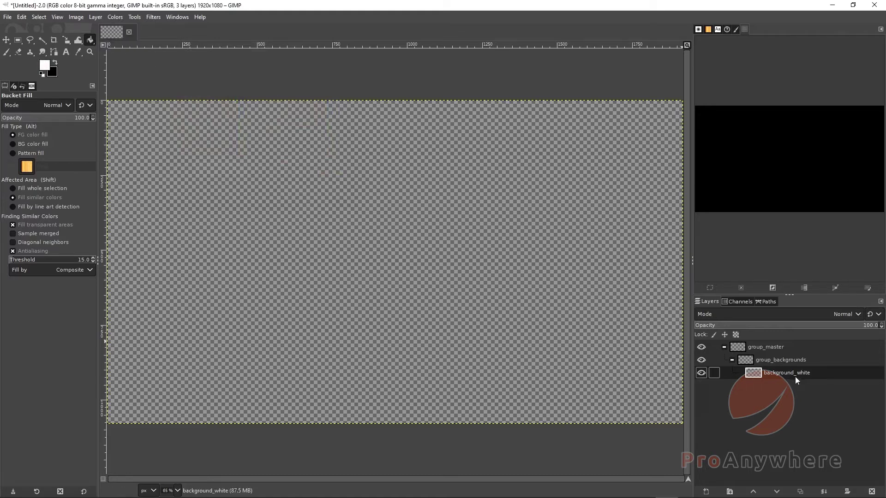
pyautogui.click(394, 396)
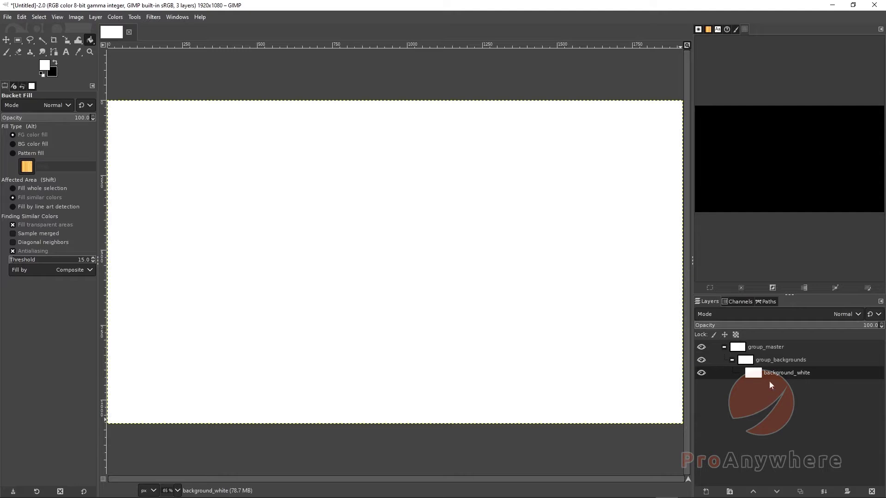
# - Collapse group_backgrounds and create a layer group named group_shapes inside group_master
pyautogui.click(732, 361)
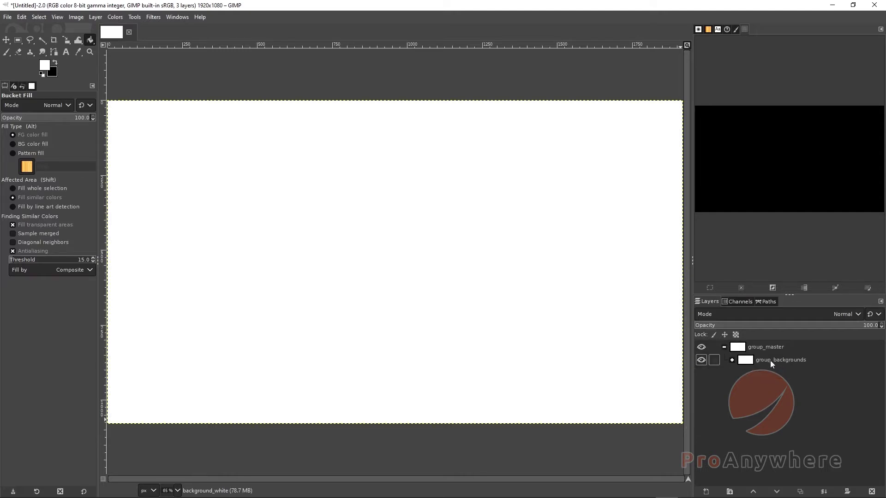
pyautogui.click(764, 349)
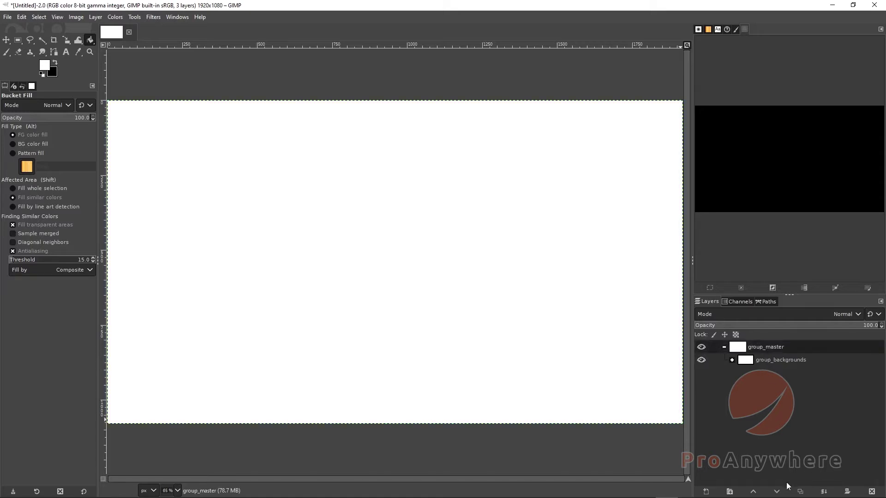
pyautogui.click(729, 492)
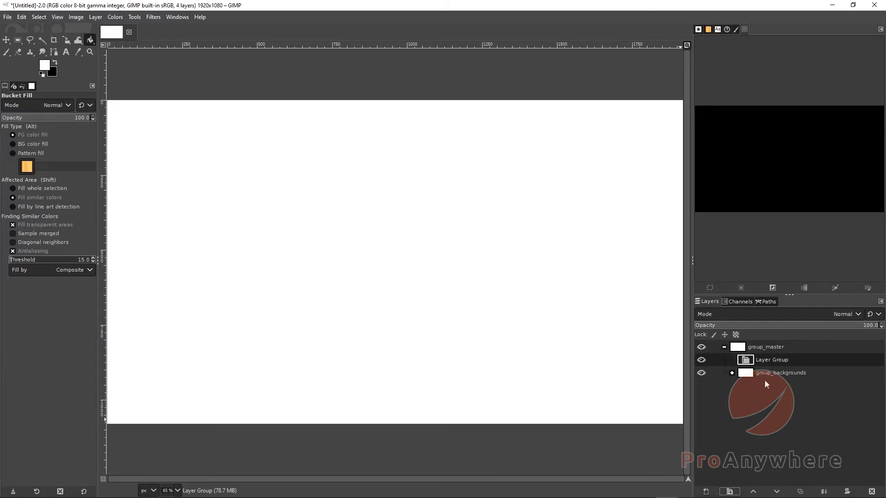
pyautogui.doubleClick(766, 361)
pyautogui.press('Return')
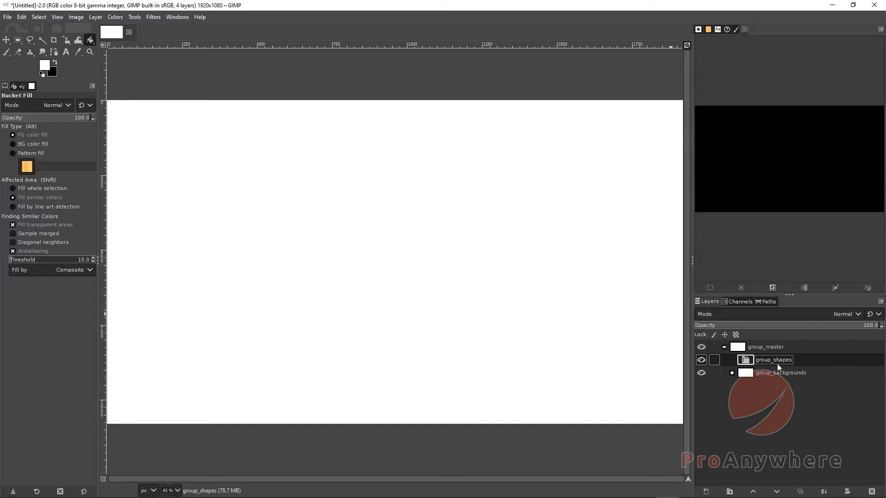
# - Create a nested layer group inside group_shapes and name it group_sphere
pyautogui.click(728, 491)
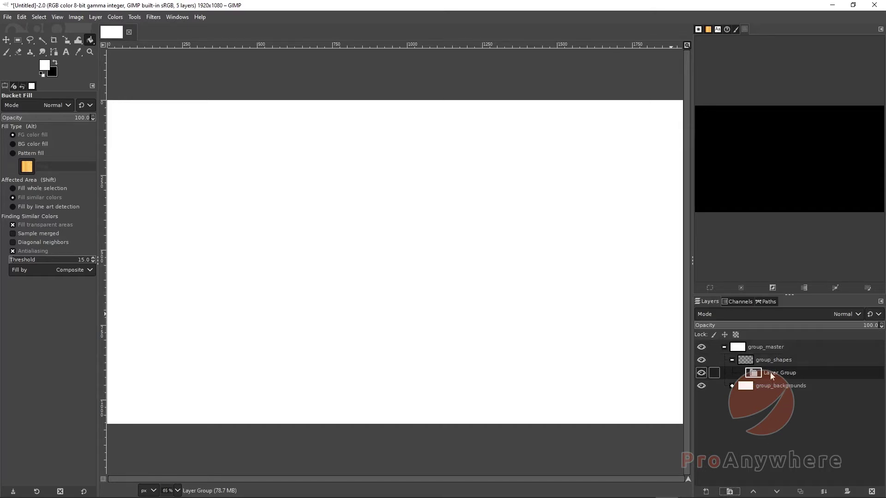
pyautogui.doubleClick(767, 372)
pyautogui.write('phere')
pyautogui.press('Return')
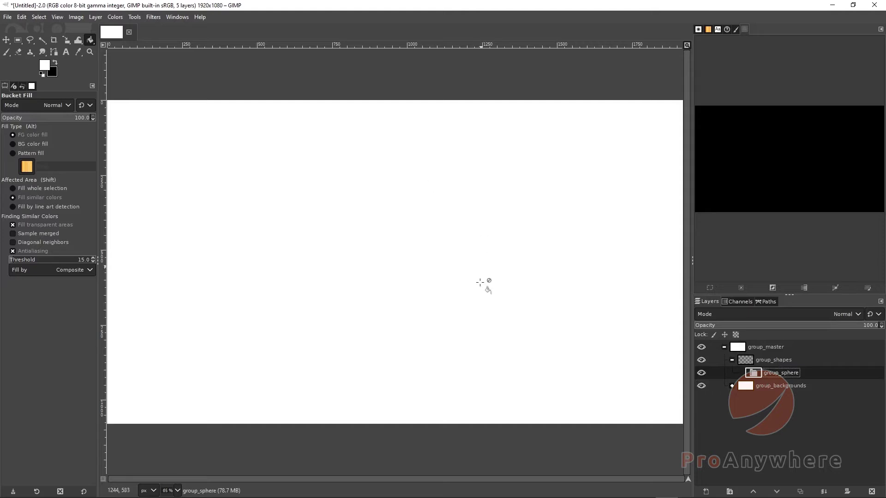
# - Collapse and re-expand group_master, leave group_shapes collapsed, and hide group_backgrounds
pyautogui.click(731, 360)
pyautogui.click(724, 347)
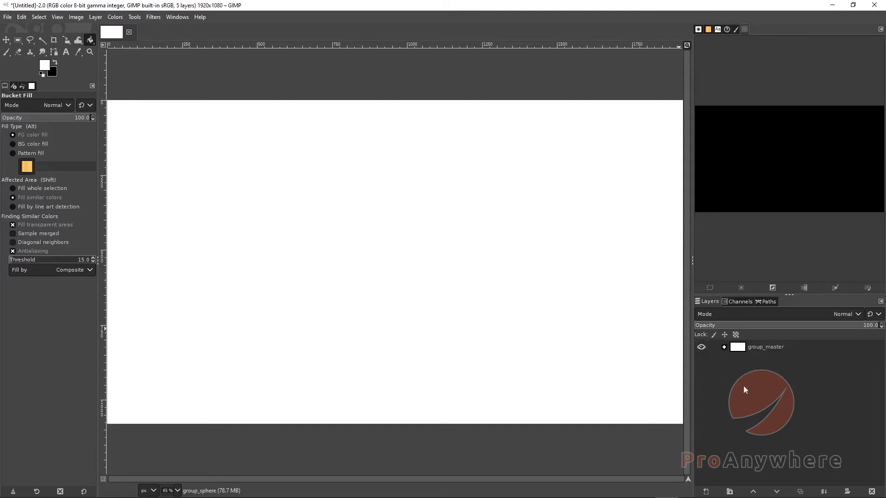
pyautogui.click(724, 347)
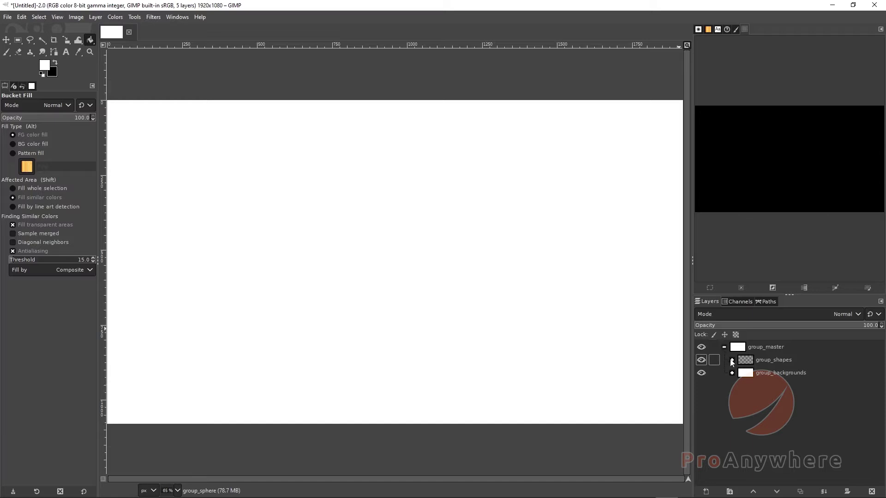
pyautogui.click(732, 359)
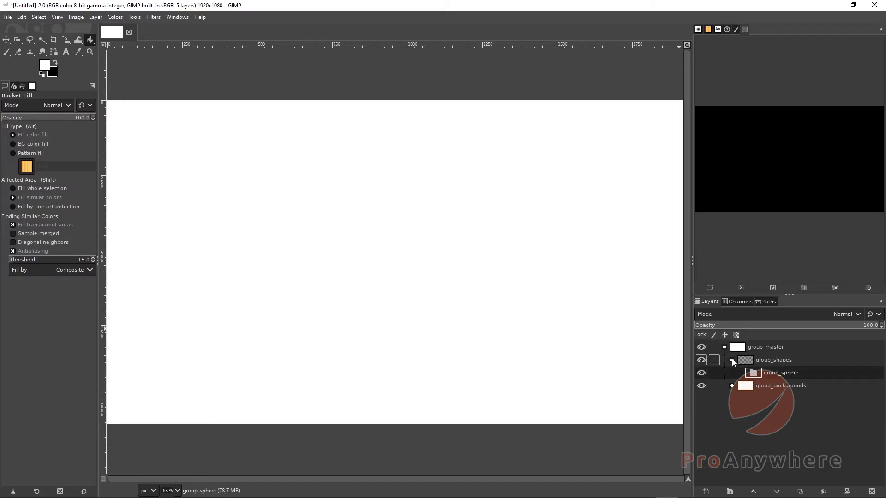
pyautogui.click(732, 360)
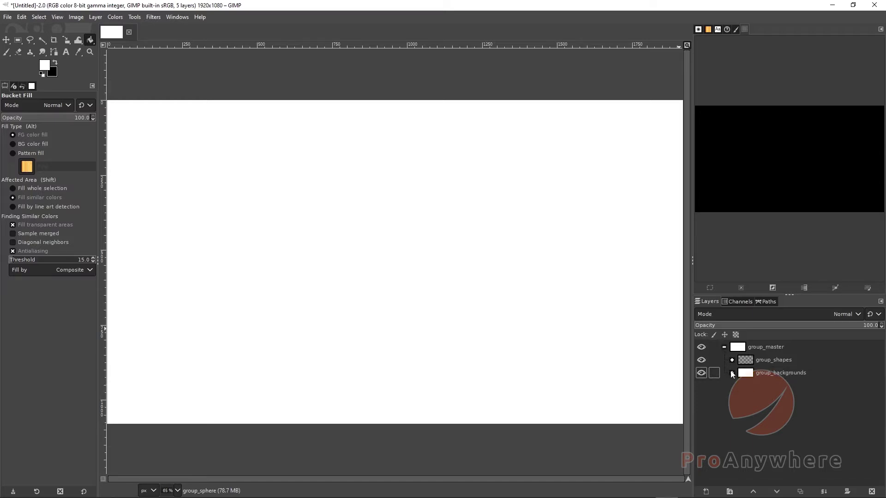
pyautogui.click(701, 372)
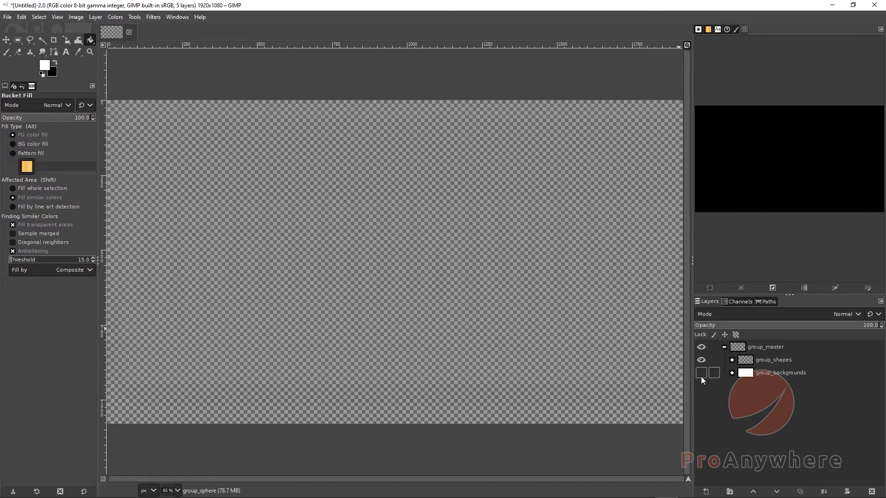
# - Expand group_backgrounds and add a new transparent 1920 × 1080 layer inside it, keeping the name background_white
pyautogui.click(731, 372)
pyautogui.click(788, 375)
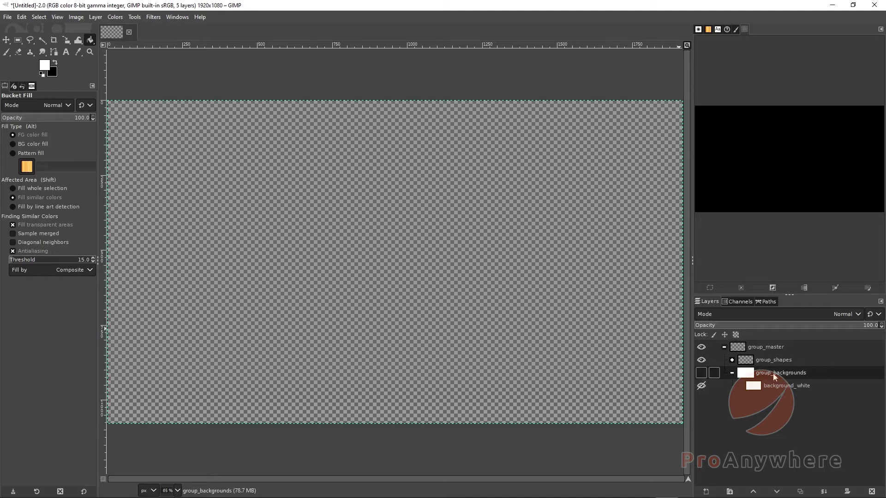
pyautogui.click(706, 492)
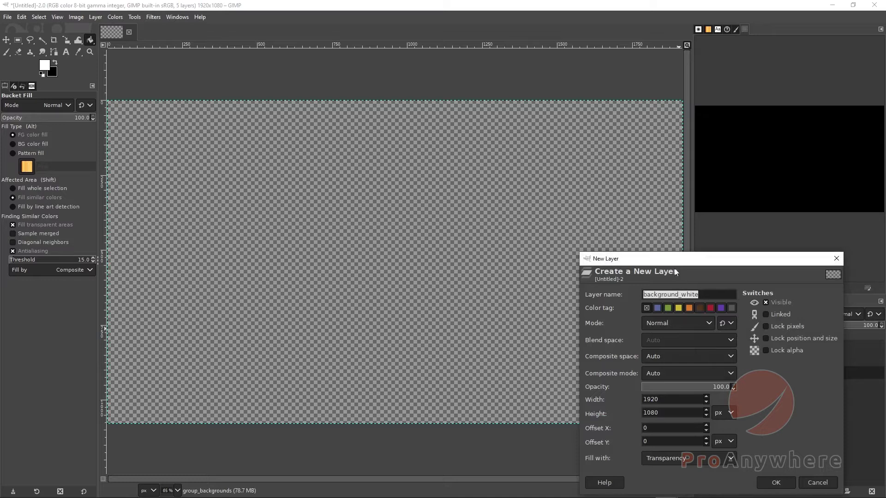
pyautogui.moveTo(673, 259); pyautogui.dragTo(535, 221)
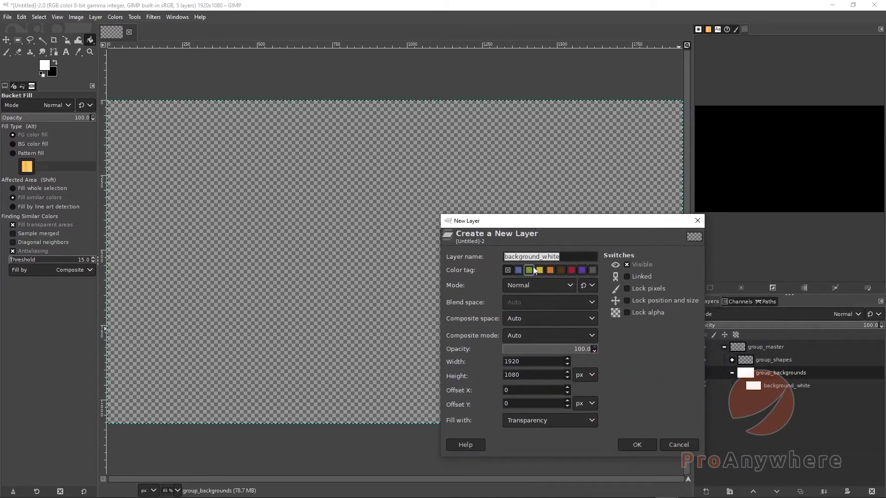
pyautogui.click(569, 274)
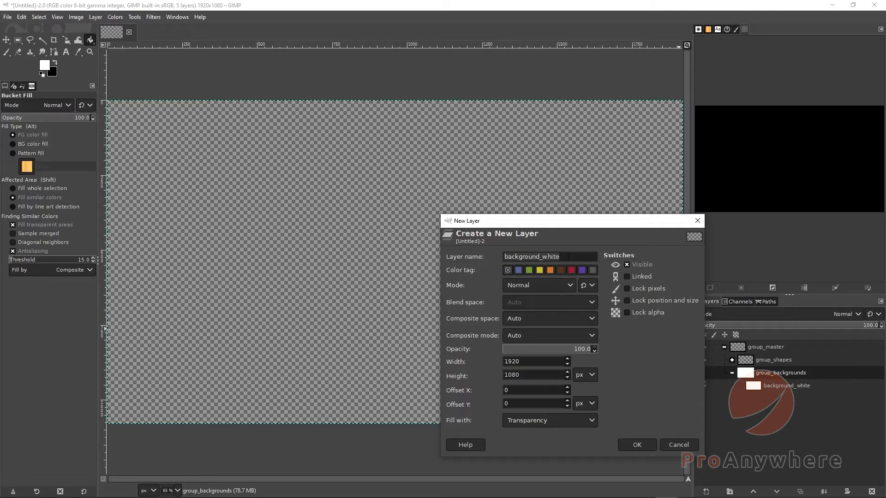
pyautogui.click(644, 443)
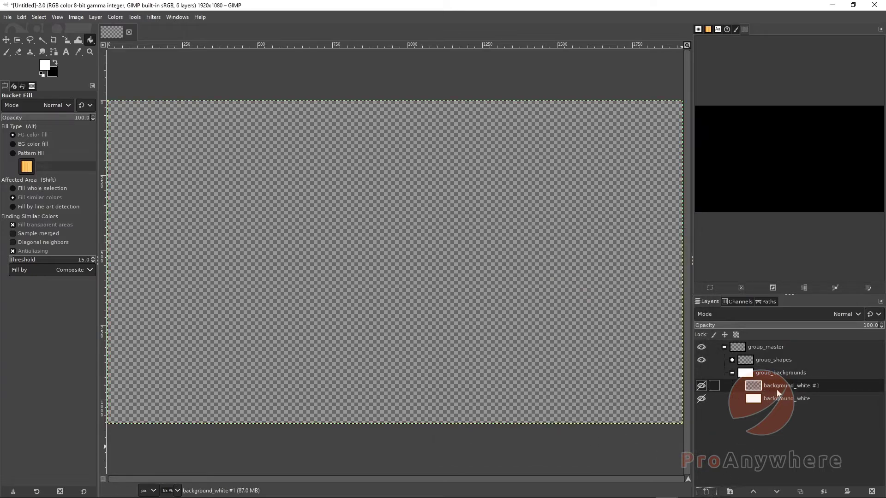
pyautogui.click(710, 492)
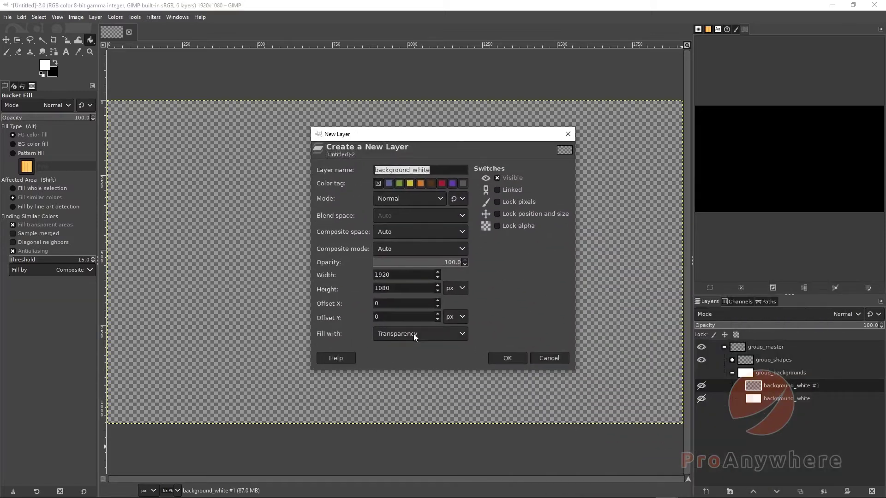
pyautogui.click(461, 335)
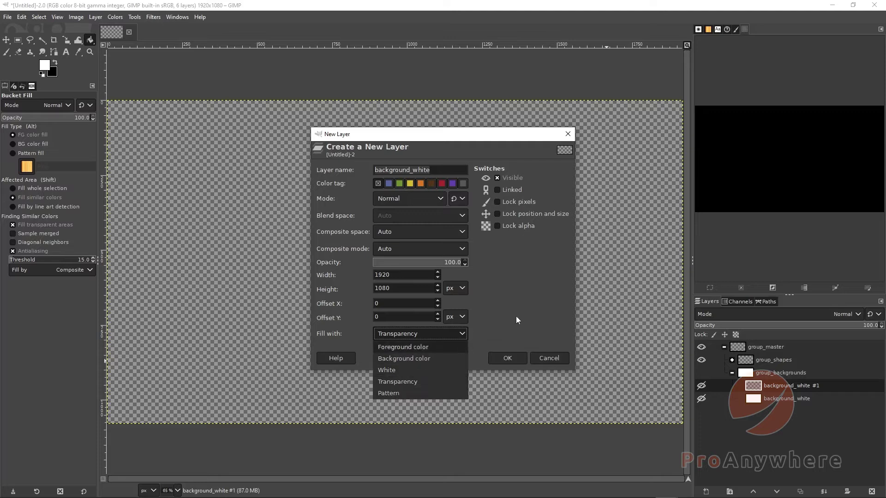
pyautogui.click(433, 333)
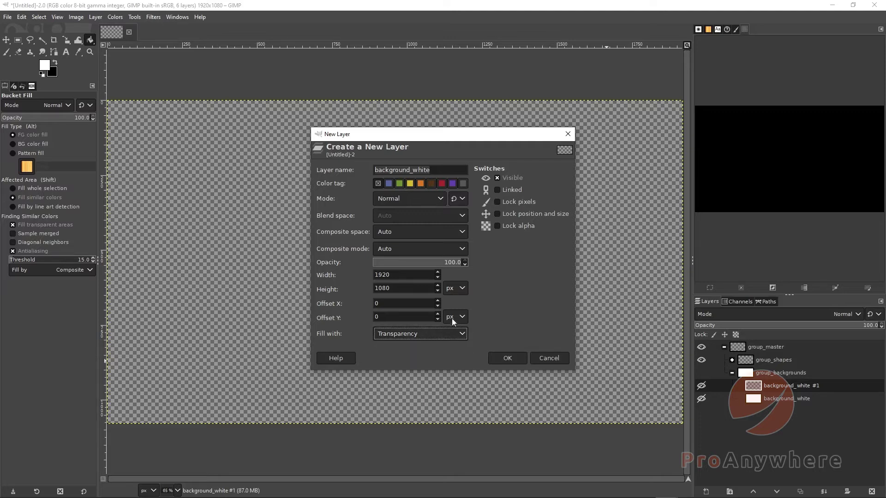
pyautogui.click(547, 359)
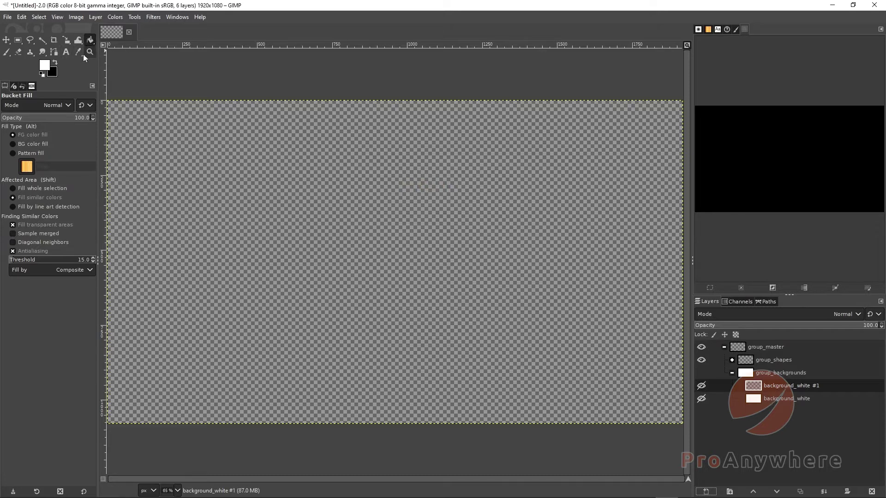
# - Set the foreground color to red f80000
pyautogui.click(47, 65)
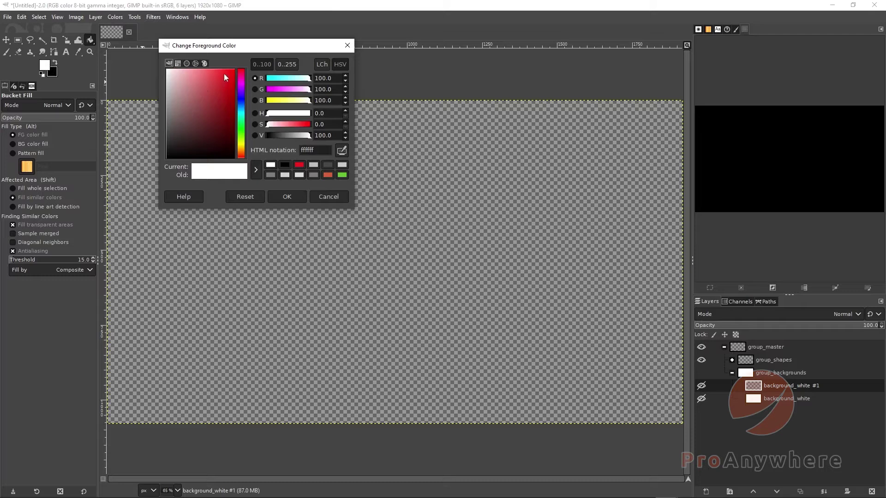
pyautogui.moveTo(224, 78); pyautogui.dragTo(244, 73)
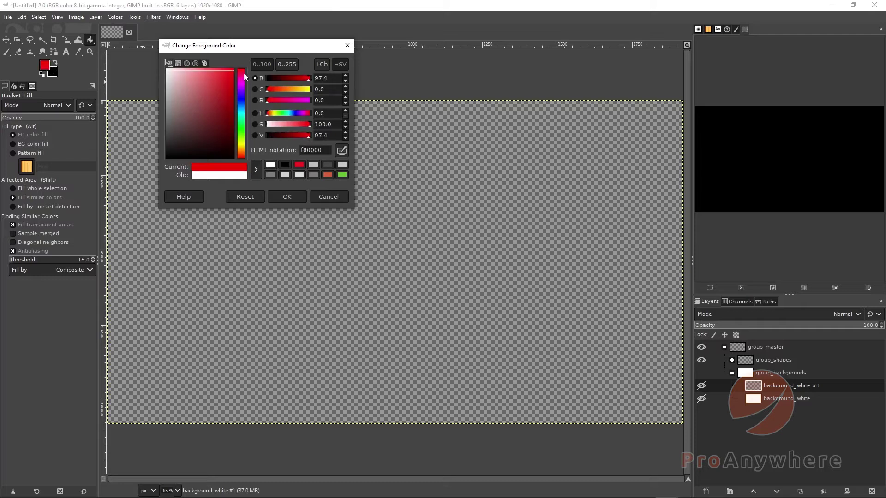
pyautogui.click(283, 197)
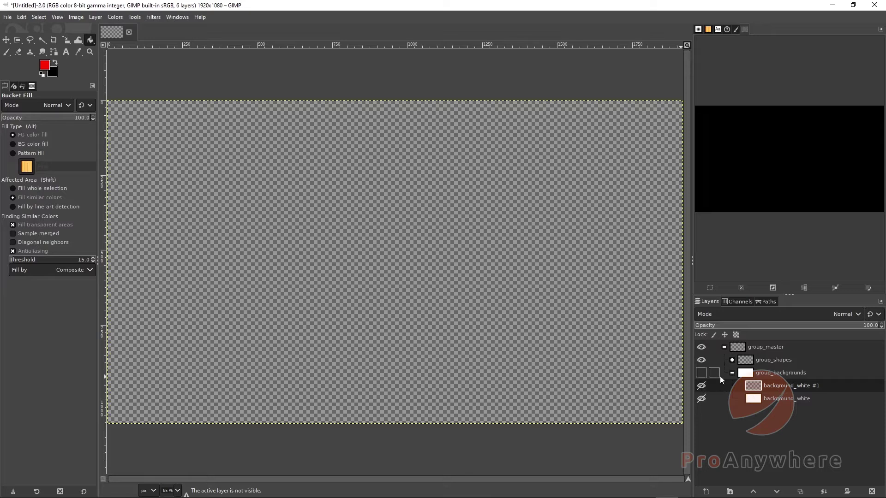
# - Show group_backgrounds, hide the background_white layer and select the new empty layer above it
pyautogui.click(701, 373)
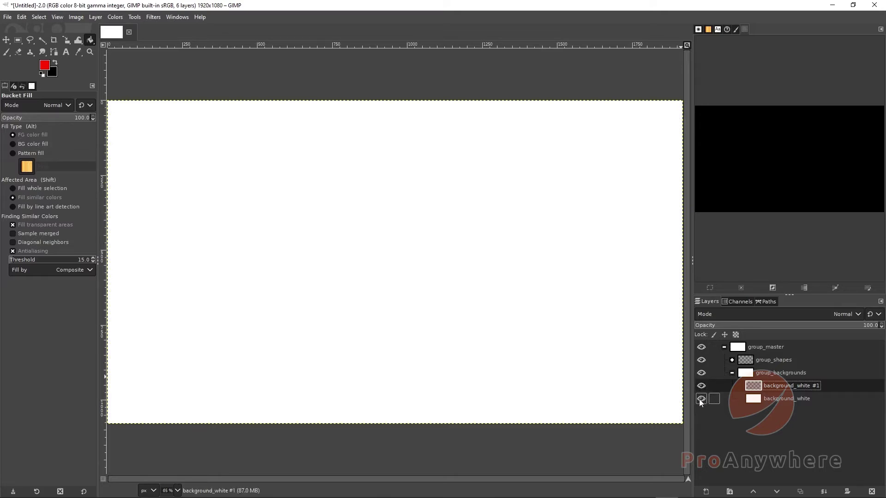
pyautogui.click(769, 400)
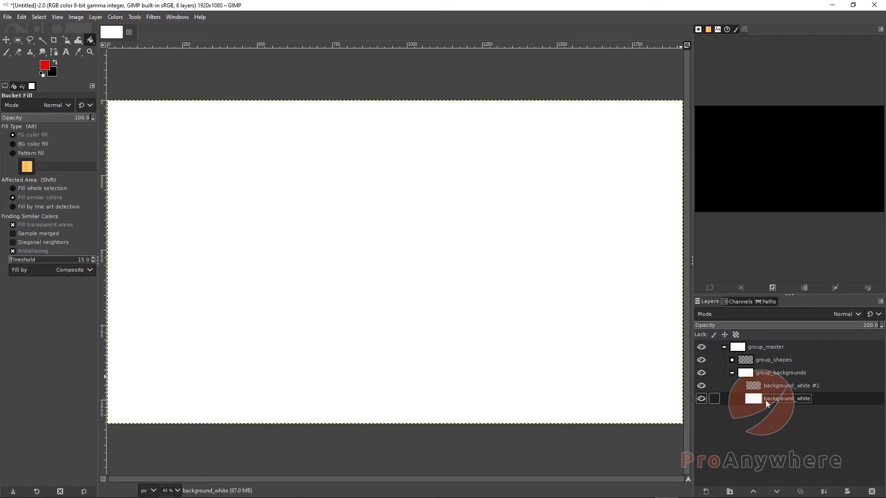
pyautogui.click(702, 400)
pyautogui.click(798, 391)
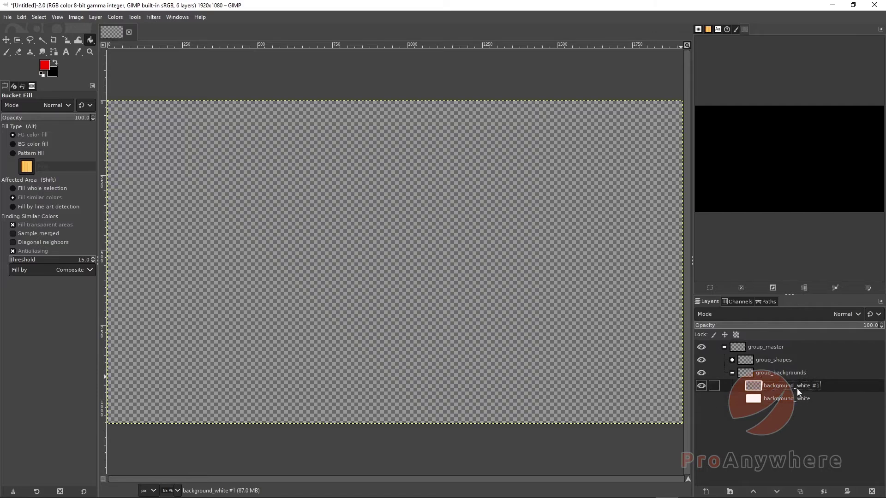
# - Rename the new layer background_red and fill it with the red foreground color
pyautogui.doubleClick(796, 387)
pyautogui.click(803, 386)
pyautogui.moveTo(794, 386); pyautogui.dragTo(826, 387)
pyautogui.write('red')
pyautogui.press('Return')
pyautogui.click(317, 222)
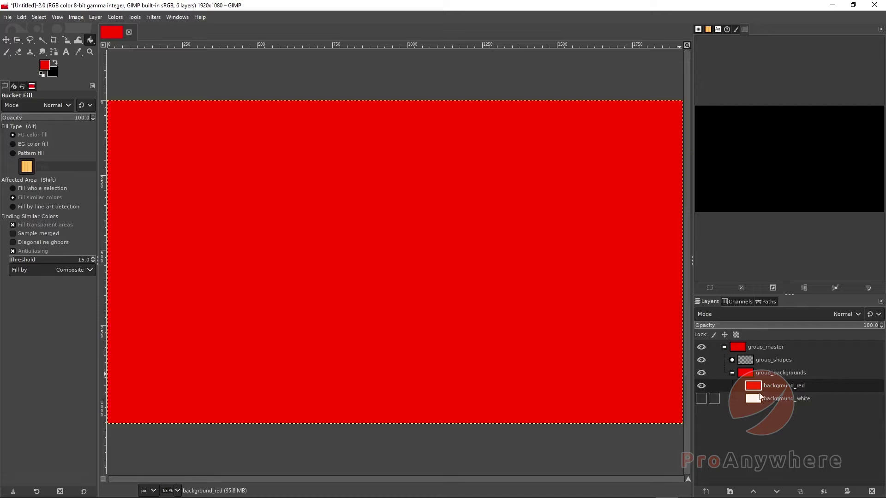
# - Toggle background_red and background_white to compare the backgrounds, leaving both hidden, and delete the background_red layer
pyautogui.click(701, 385)
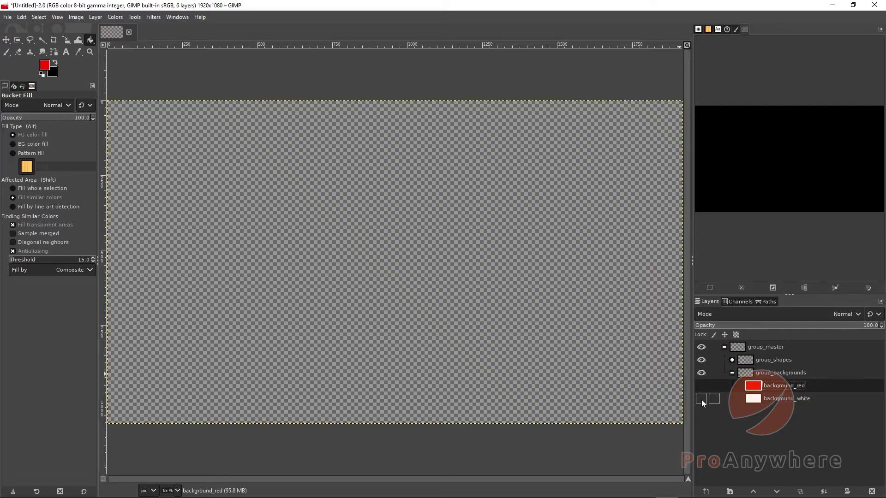
pyautogui.click(701, 399)
pyautogui.click(701, 386)
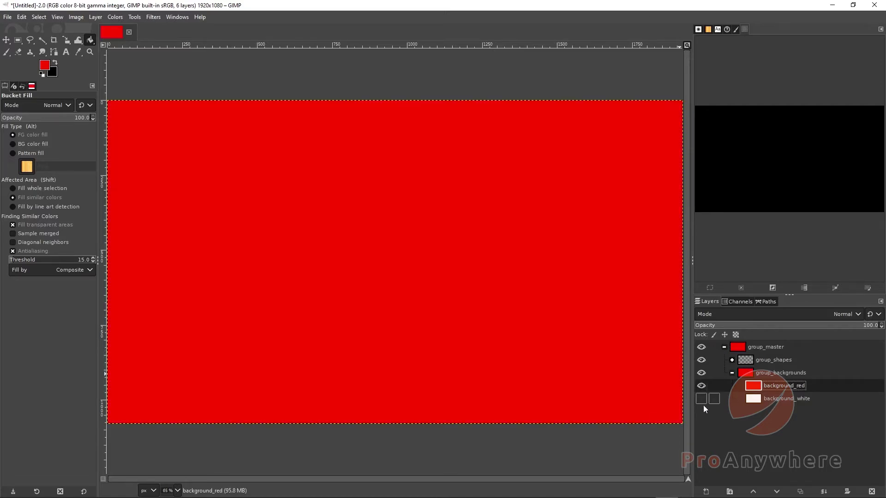
pyautogui.click(701, 385)
pyautogui.click(701, 399)
pyautogui.click(701, 386)
pyautogui.click(701, 399)
pyautogui.click(872, 491)
# - Make the background_white layer visible and collapse group_backgrounds
pyautogui.click(731, 374)
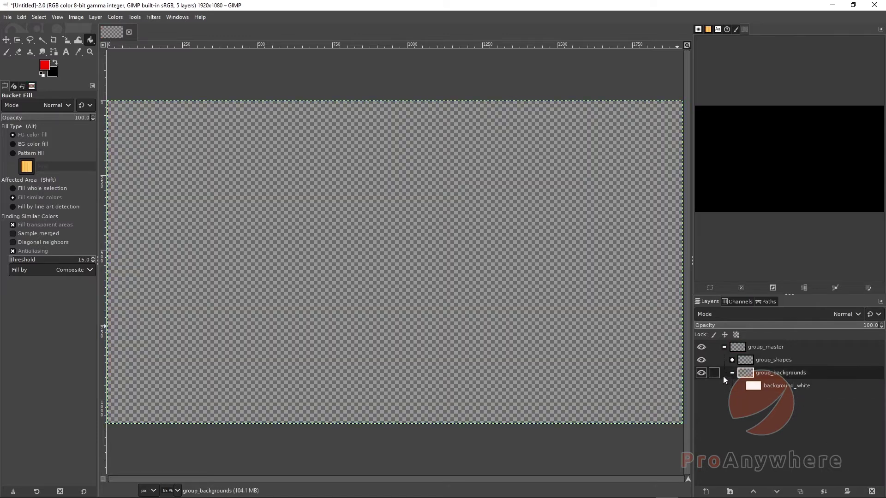
pyautogui.click(731, 373)
pyautogui.click(732, 374)
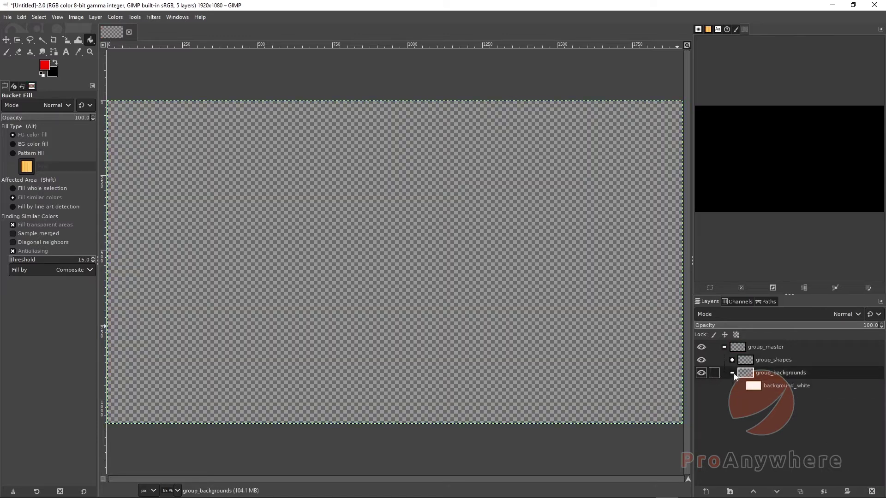
pyautogui.click(701, 385)
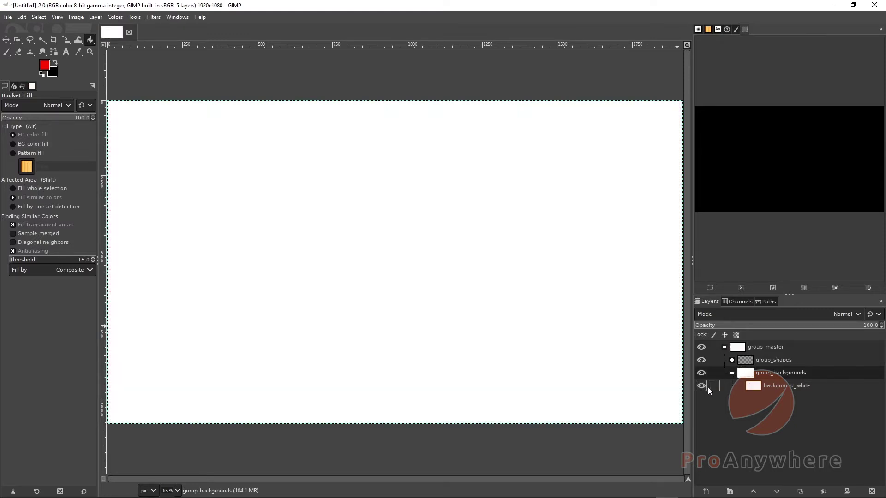
pyautogui.click(733, 373)
pyautogui.click(713, 337)
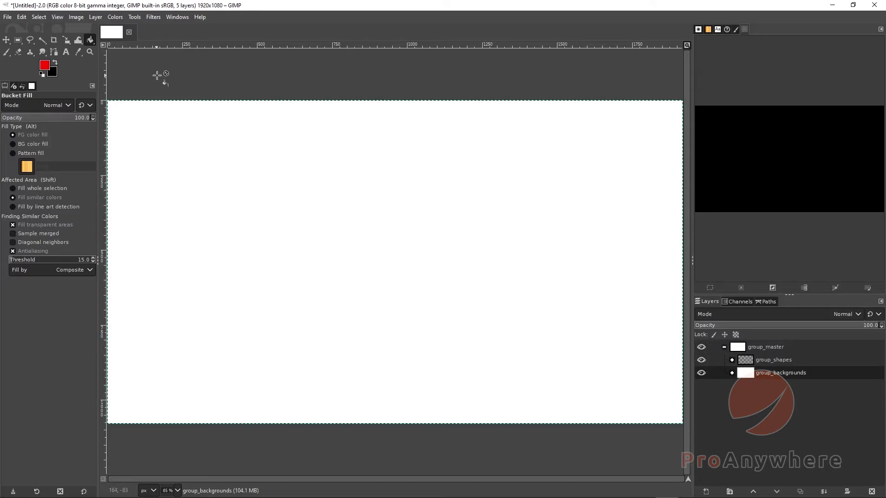
# - Save the image as shading.xcf in the C:\temp folder
pyautogui.click(8, 17)
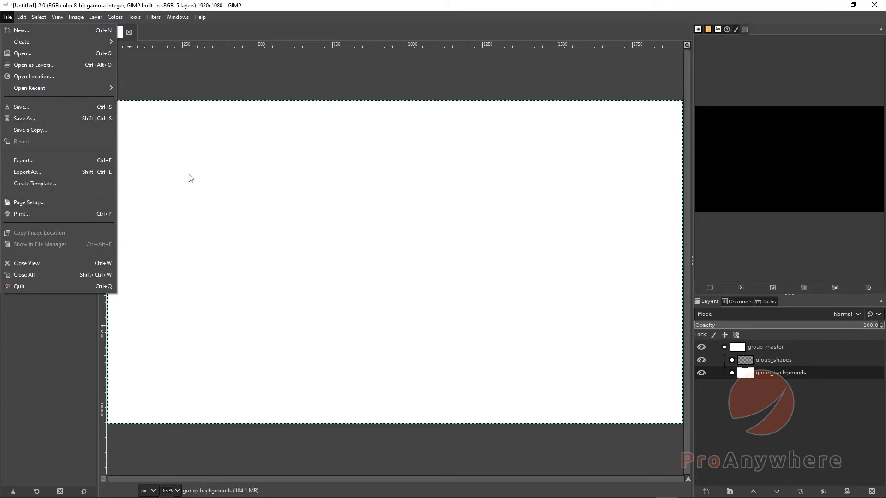
pyautogui.click(452, 441)
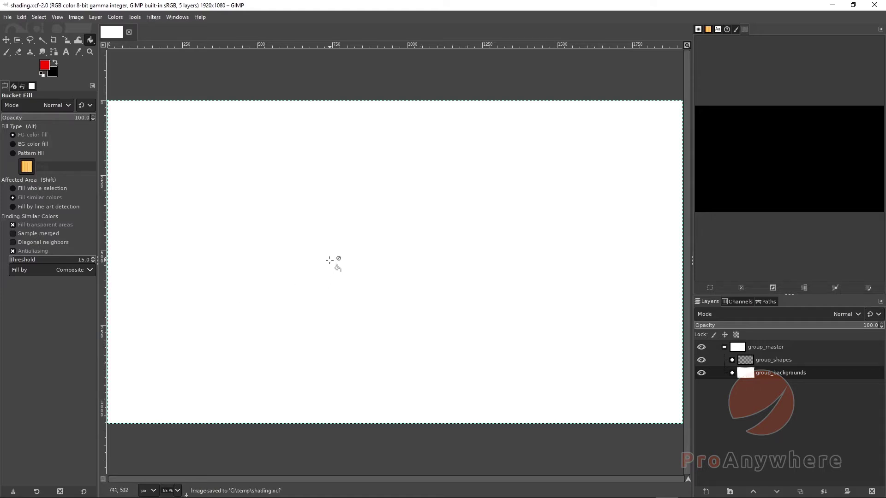
# - Begin a Save As of the image and replace the file name with shading.jpg
pyautogui.click(9, 18)
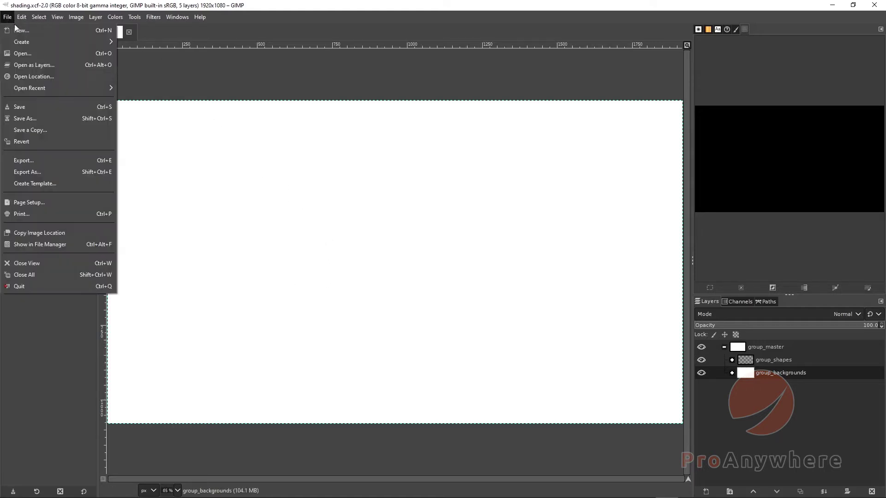
pyautogui.click(24, 119)
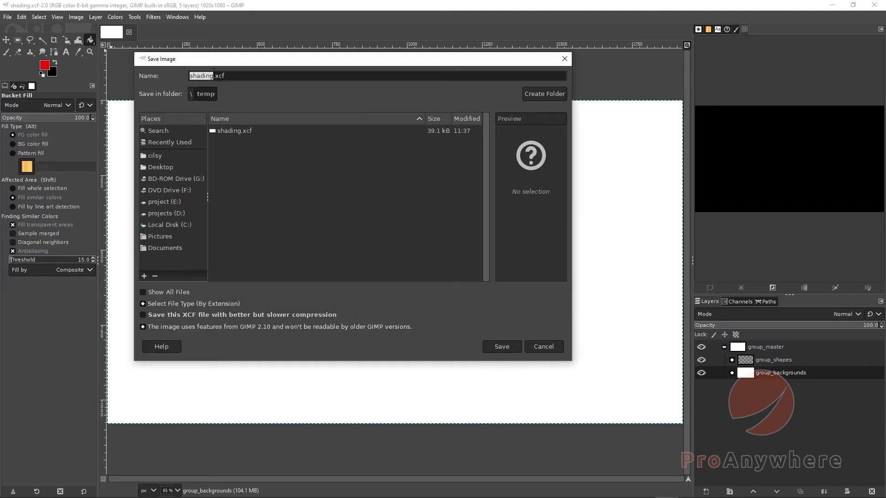
pyautogui.moveTo(225, 76); pyautogui.dragTo(216, 75)
pyautogui.press('End')
pyautogui.press('BackSpace')
pyautogui.press('BackSpace')
pyautogui.press('BackSpace')
pyautogui.press('BackSpace')
pyautogui.press('BackSpace')
pyautogui.press('BackSpace')
pyautogui.press('BackSpace')
pyautogui.press('BackSpace')
pyautogui.press('BackSpace')
pyautogui.press('BackSpace')
pyautogui.press('BackSpace')
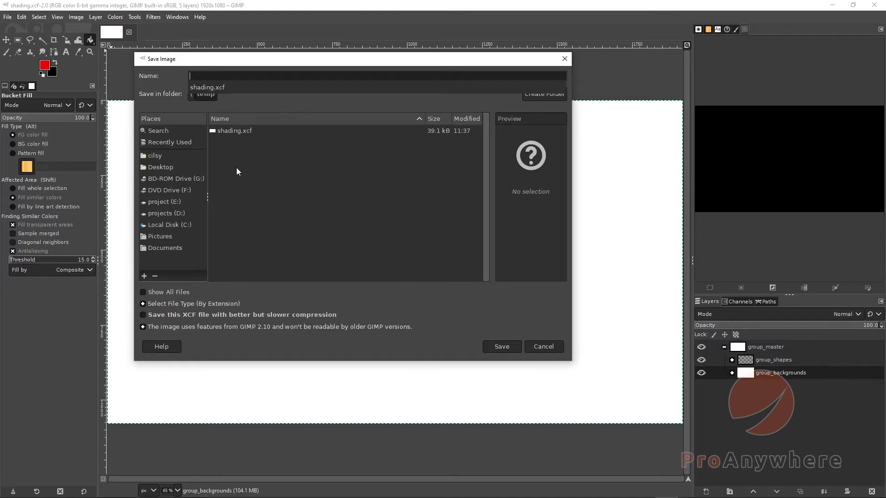
pyautogui.click(215, 77)
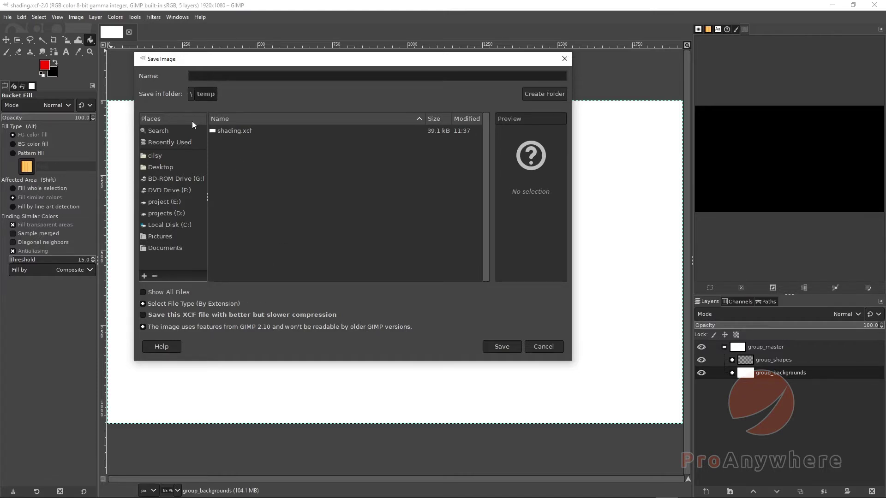
pyautogui.write('shading.jpg')
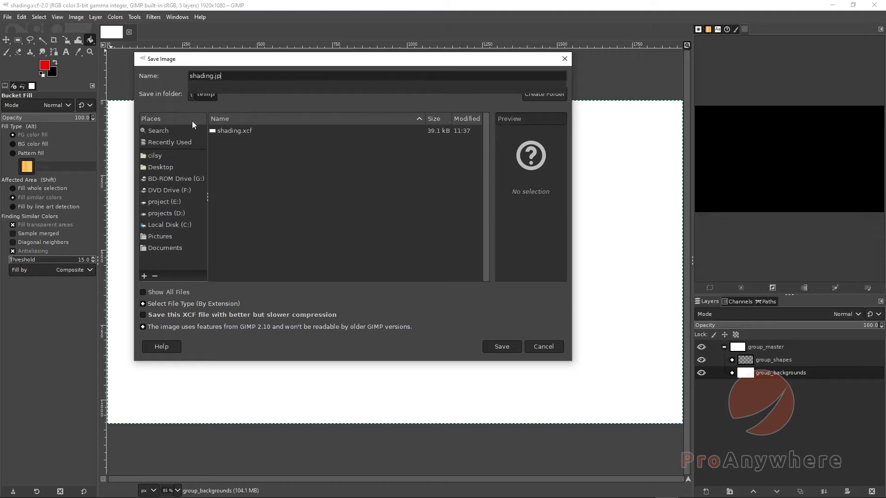
# - Change the file name to shading.xcf and save the image in the temp folder, replacing the existing file
pyautogui.press('BackSpace')
pyautogui.press('BackSpace')
pyautogui.press('BackSpace')
pyautogui.press('BackSpace')
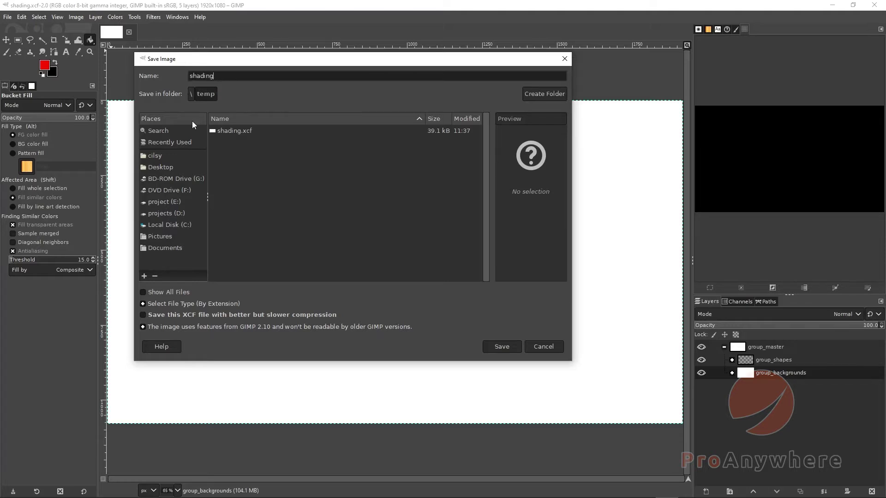
pyautogui.write('.')
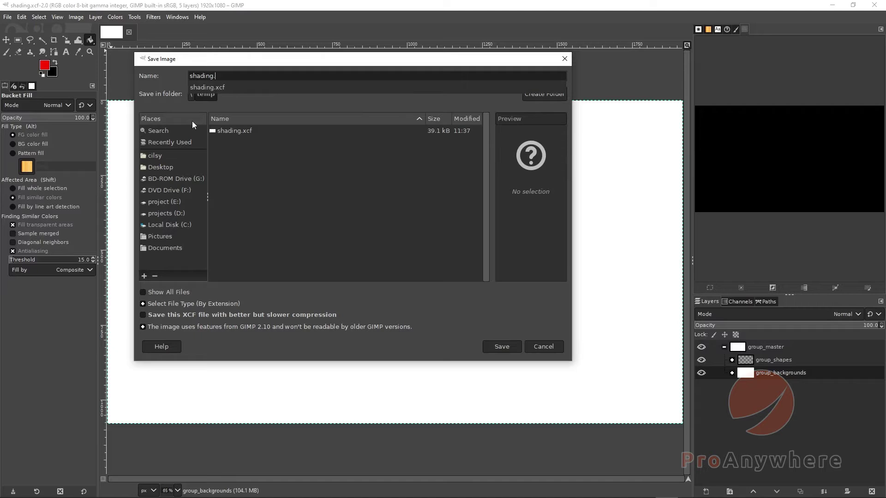
pyautogui.write('xcf')
pyautogui.click(540, 347)
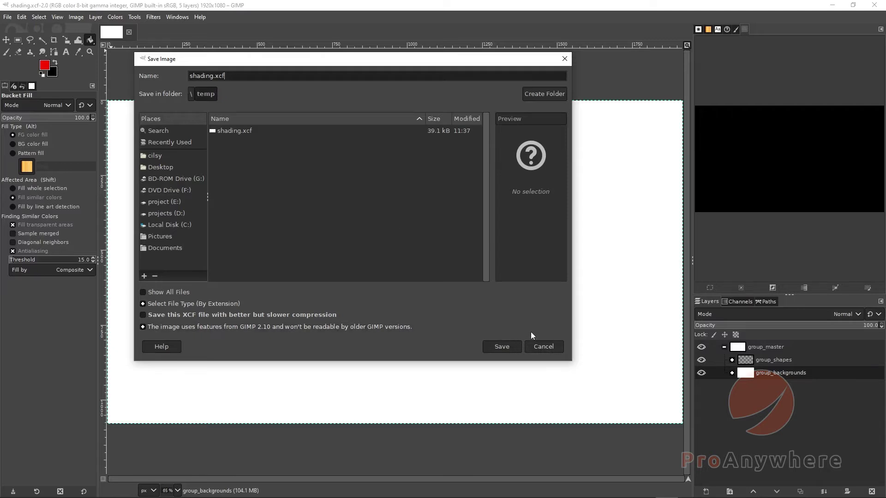
pyautogui.click(512, 347)
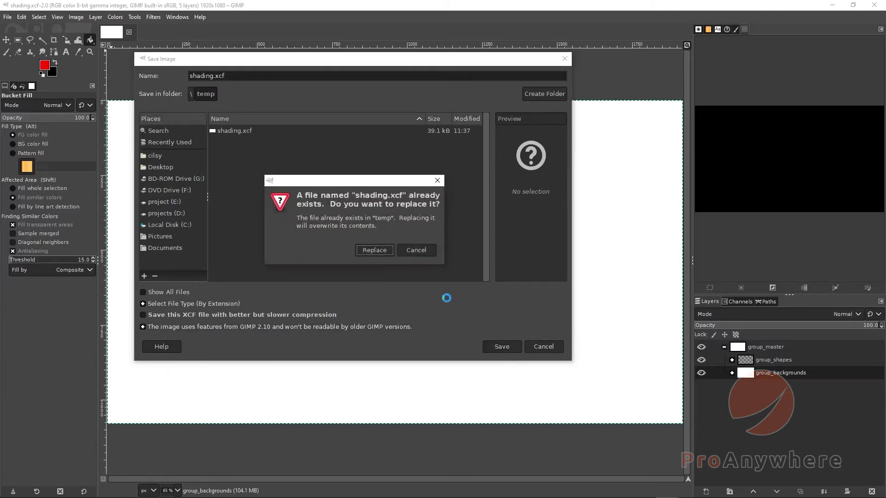
pyautogui.click(371, 250)
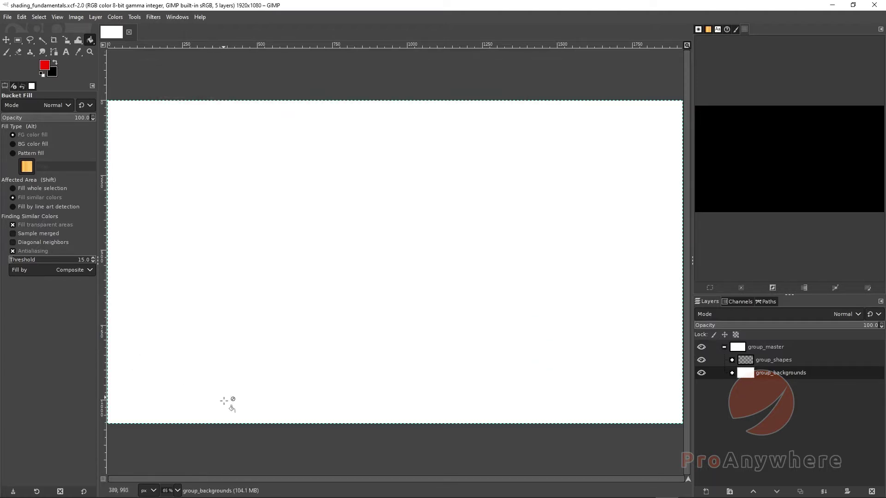
# - Add a 1920 × 1080 transparent layer named sphere_01 inside group_sphere under group_shapes
pyautogui.click(778, 361)
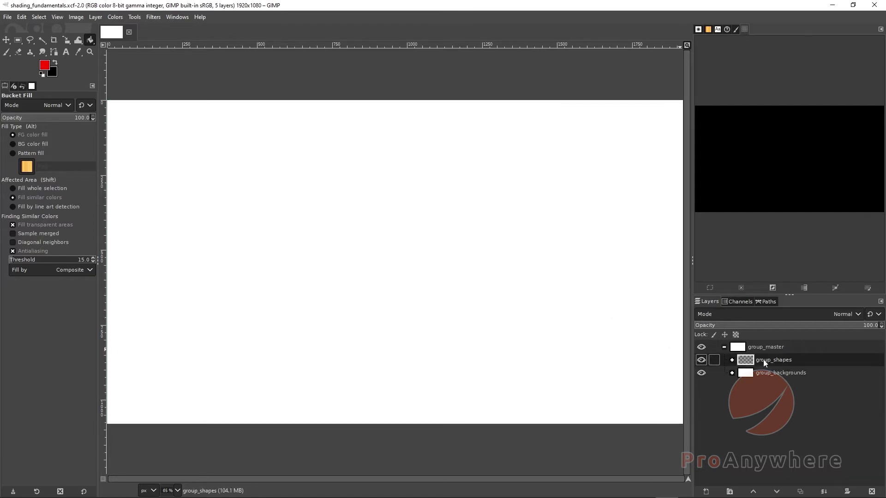
pyautogui.click(731, 360)
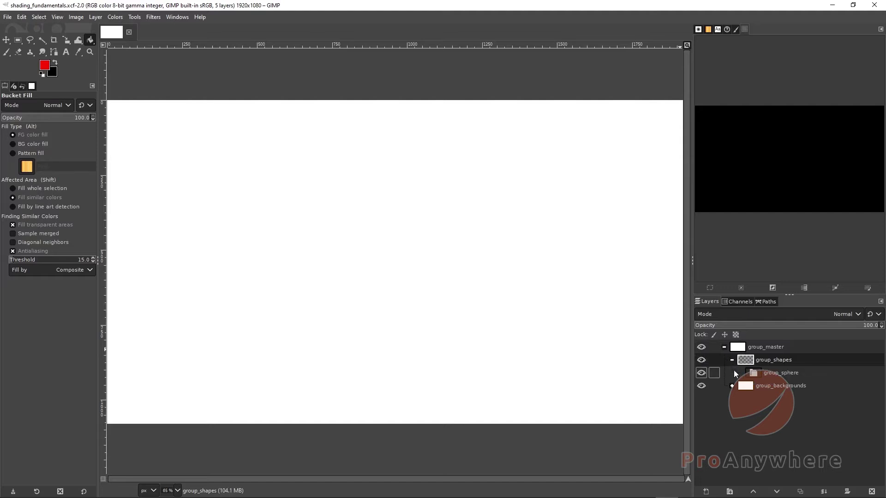
pyautogui.click(784, 375)
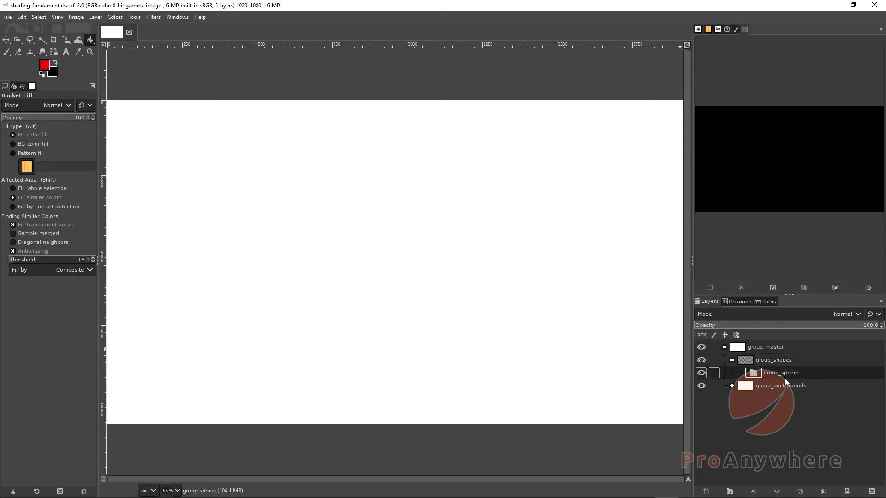
pyautogui.click(707, 492)
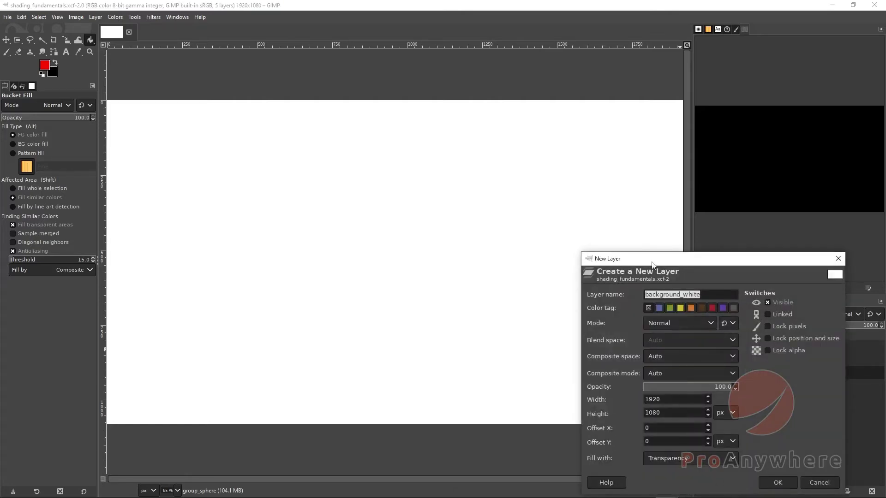
pyautogui.moveTo(652, 264); pyautogui.dragTo(503, 202)
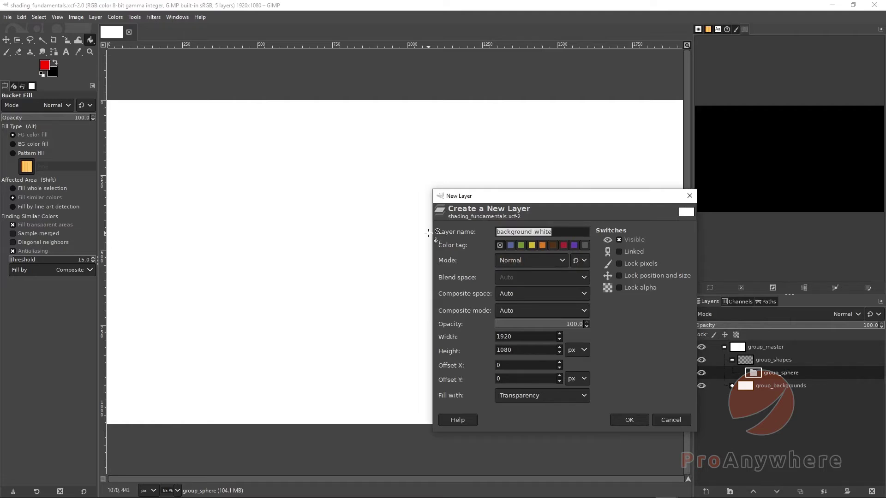
pyautogui.write('sphera')
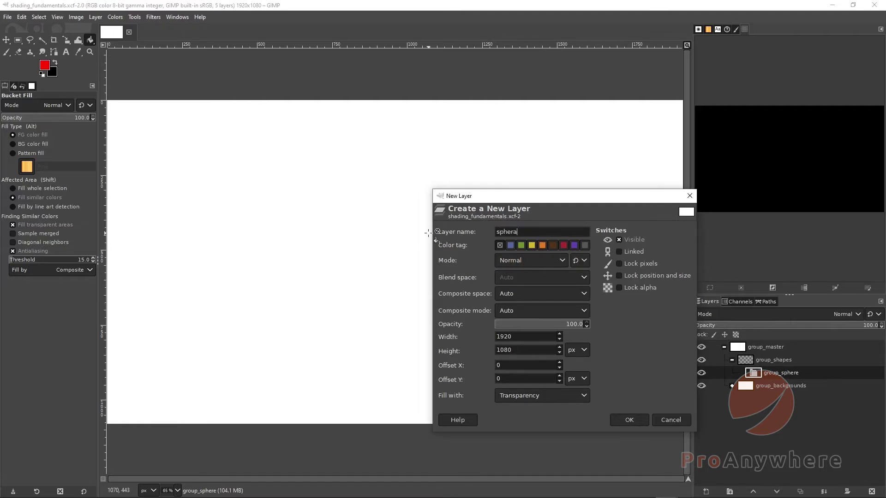
pyautogui.write('_01')
pyautogui.click(618, 422)
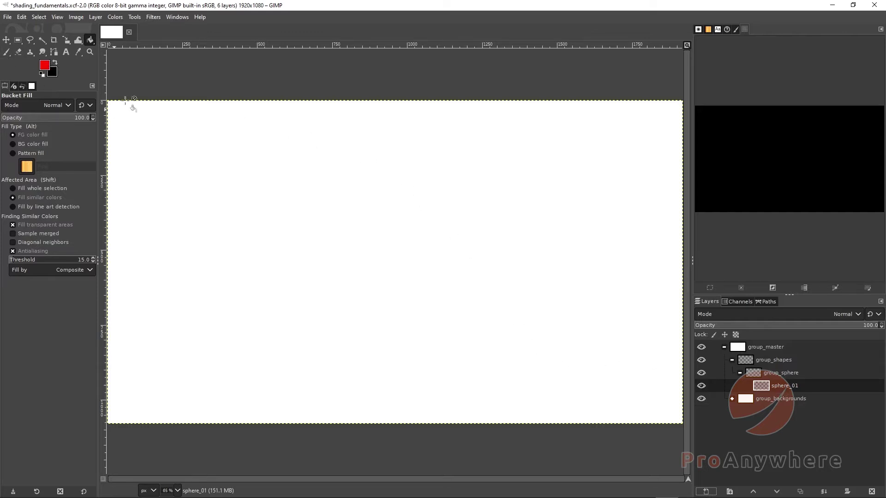
# - Reset the colours to default black and white, and set the foreground colour to red be2626
pyautogui.press('d')
pyautogui.click(45, 67)
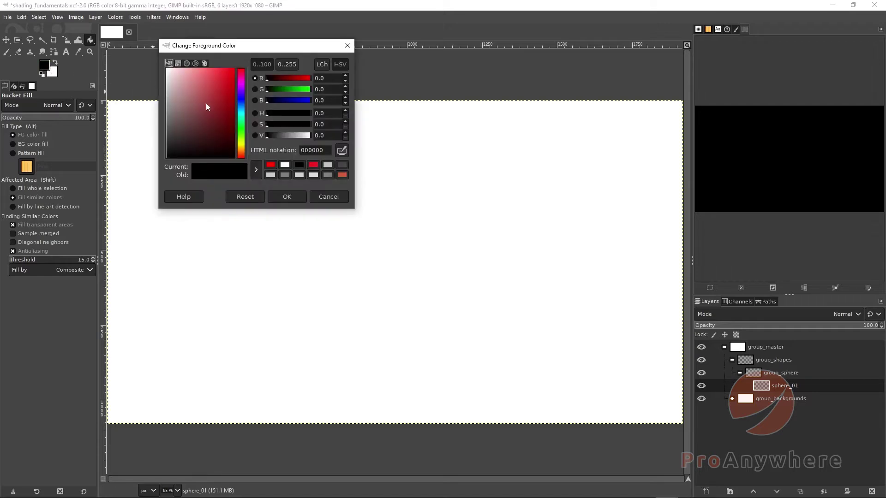
pyautogui.moveTo(206, 103); pyautogui.dragTo(222, 90)
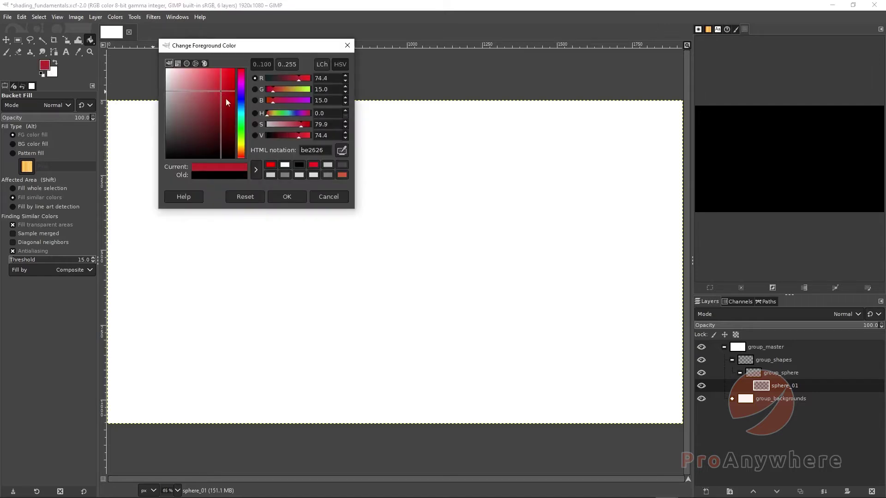
pyautogui.click(286, 194)
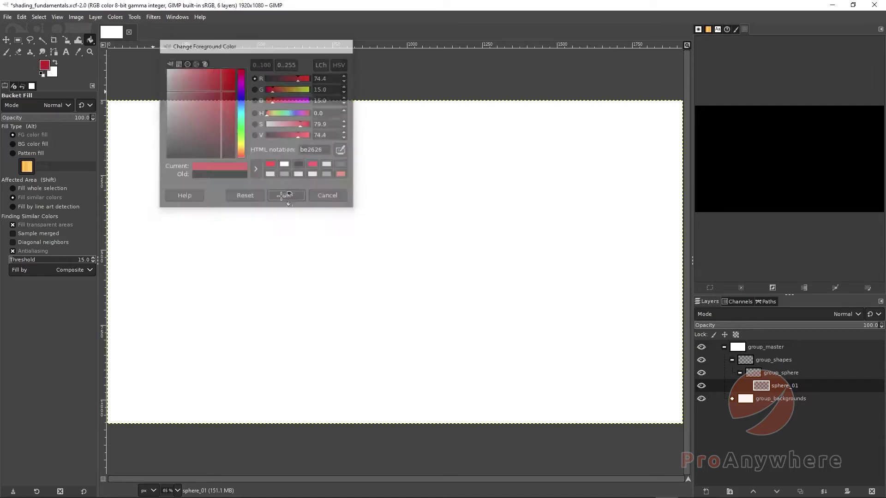
# - Swap the foreground and background colours and set the white foreground to blue 061be5
pyautogui.click(55, 62)
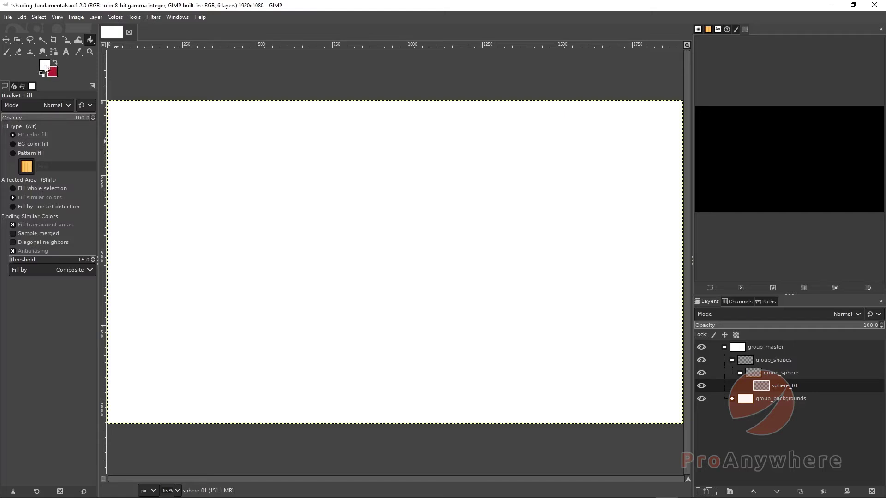
pyautogui.click(45, 67)
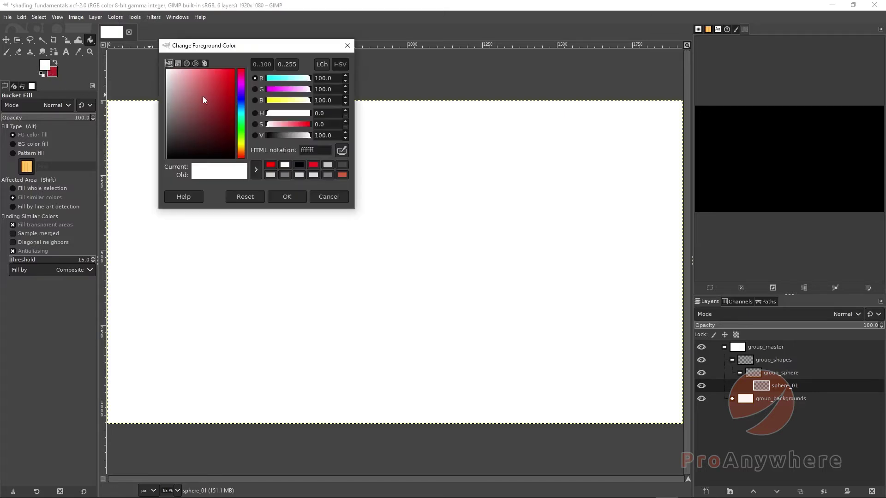
pyautogui.click(239, 100)
pyautogui.moveTo(225, 98); pyautogui.dragTo(233, 78)
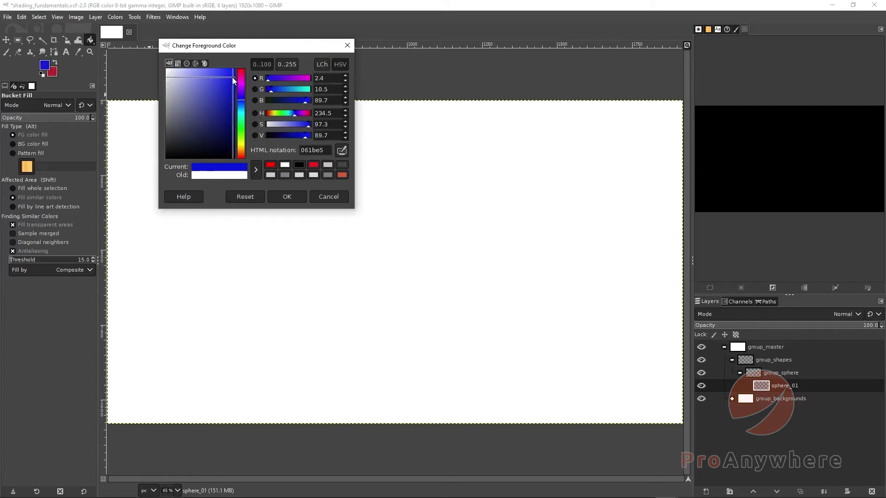
pyautogui.click(286, 197)
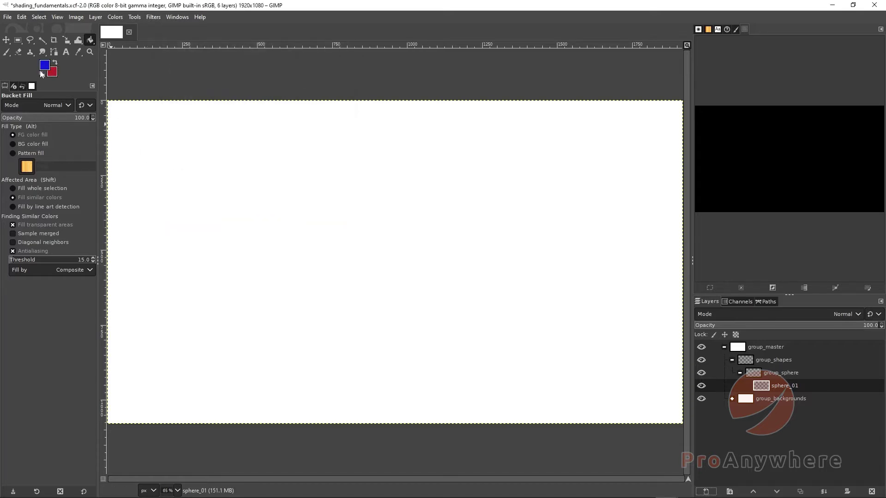
# - Exchange the blue and red colours a few times and reset them to default black and white
pyautogui.click(55, 63)
pyautogui.click(55, 63)
pyautogui.click(56, 65)
pyautogui.click(42, 74)
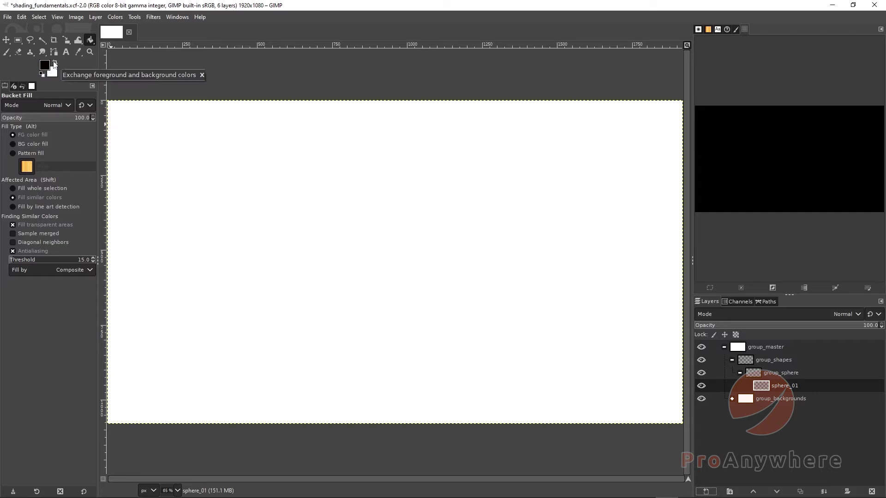
# - Switch the black and white foreground and background colours back and forth repeatedly, ending with black as foreground
pyautogui.press('x')
pyautogui.press('x')
pyautogui.press('x')
pyautogui.press('x')
pyautogui.press('x')
pyautogui.press('x')
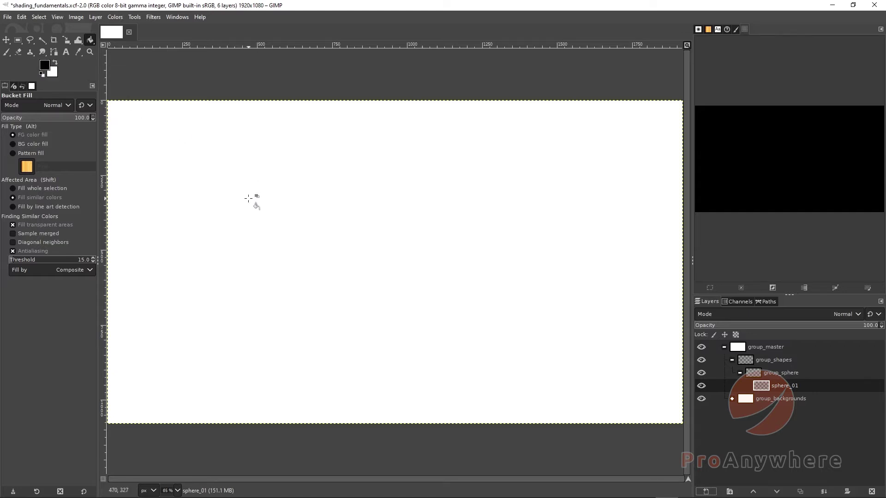
pyautogui.press('x')
pyautogui.press('x')
pyautogui.press('x')
pyautogui.press('x')
pyautogui.press('x')
pyautogui.press('x')
pyautogui.press('x')
pyautogui.press('x')
pyautogui.press('x')
pyautogui.press('x')
# - Activate the Paintbrush, Pencil and Airbrush tools in turn
pyautogui.click(4, 54)
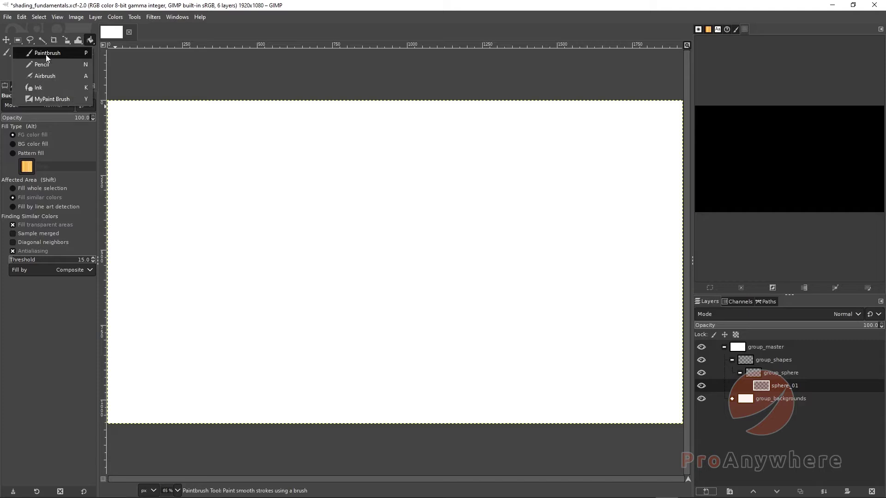
pyautogui.click(47, 54)
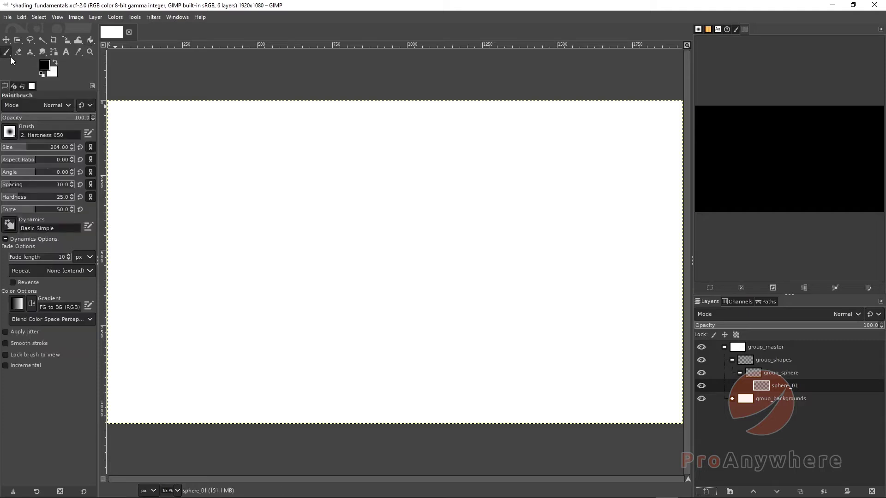
pyautogui.click(8, 55)
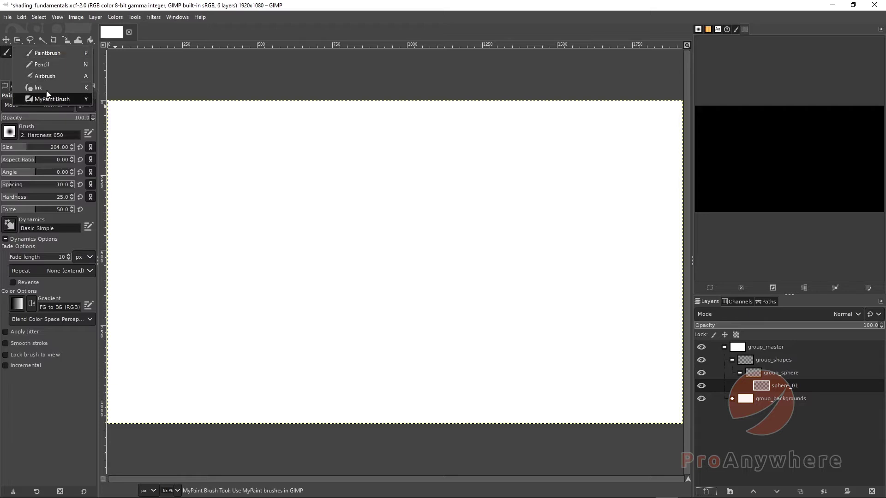
pyautogui.click(56, 63)
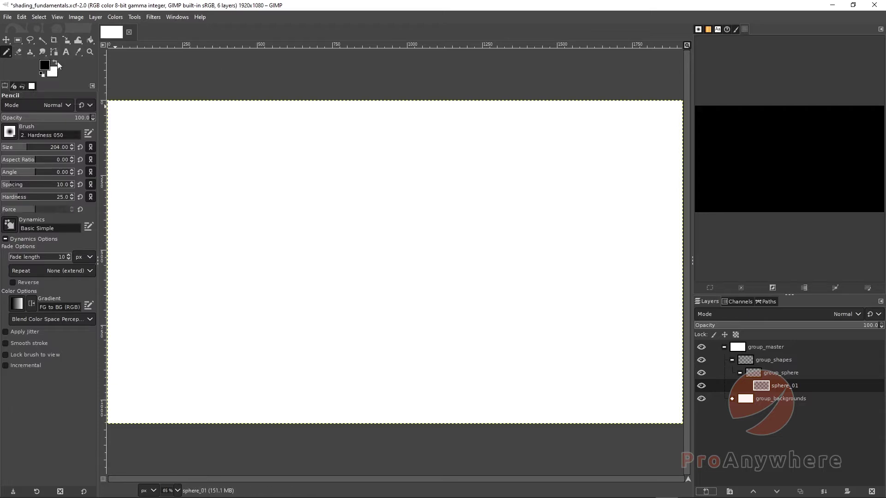
pyautogui.click(7, 54)
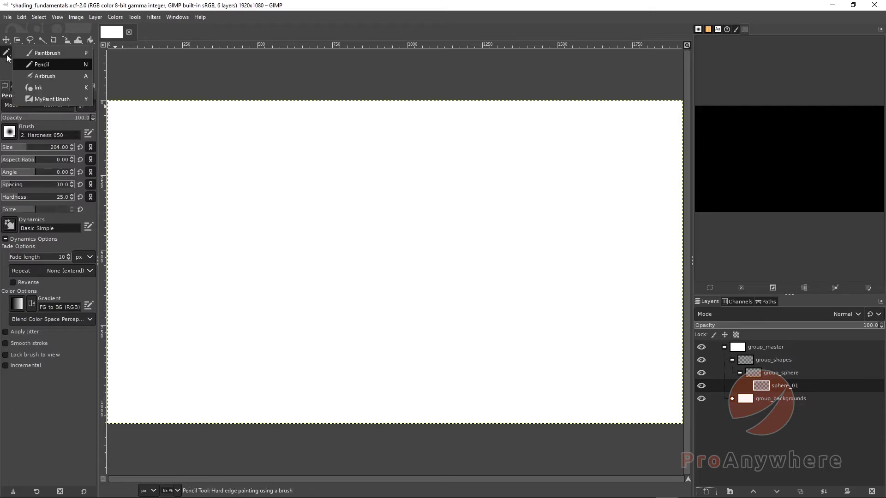
pyautogui.click(49, 78)
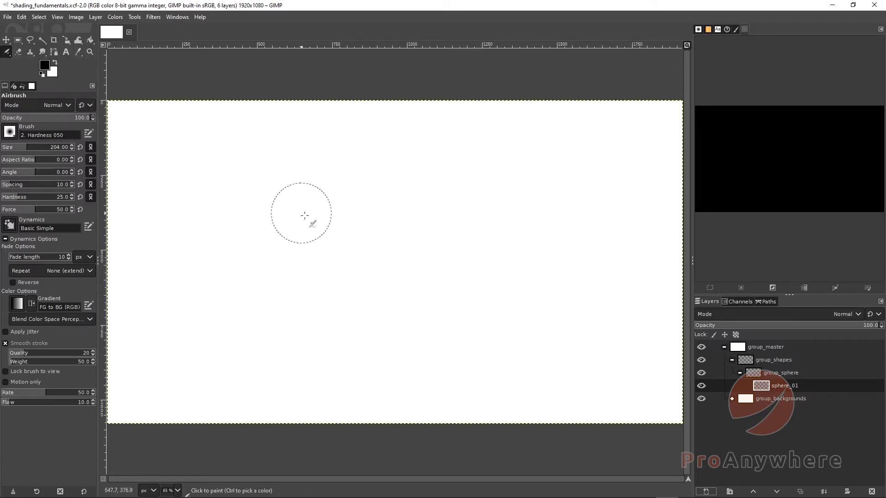
# - Switch back to the Paintbrush and paint one long winding black test stroke across the sphere_01 layer
pyautogui.click(8, 54)
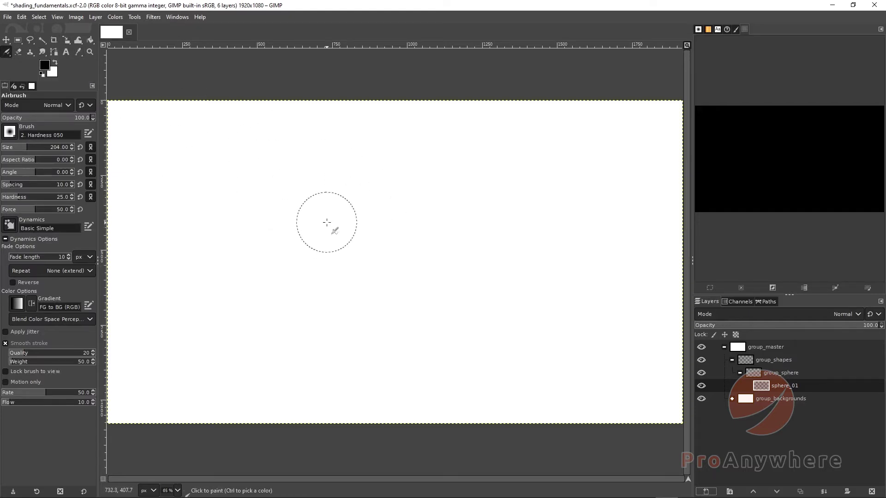
pyautogui.press('p')
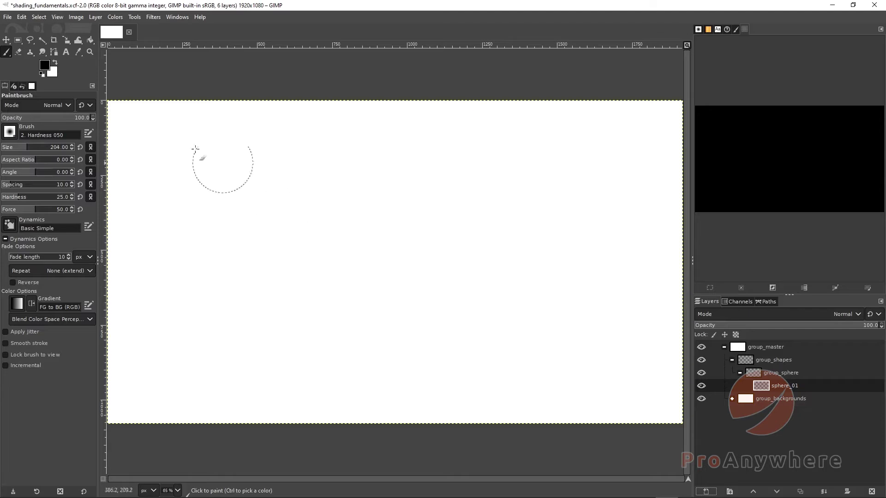
pyautogui.click(7, 54)
pyautogui.click(40, 54)
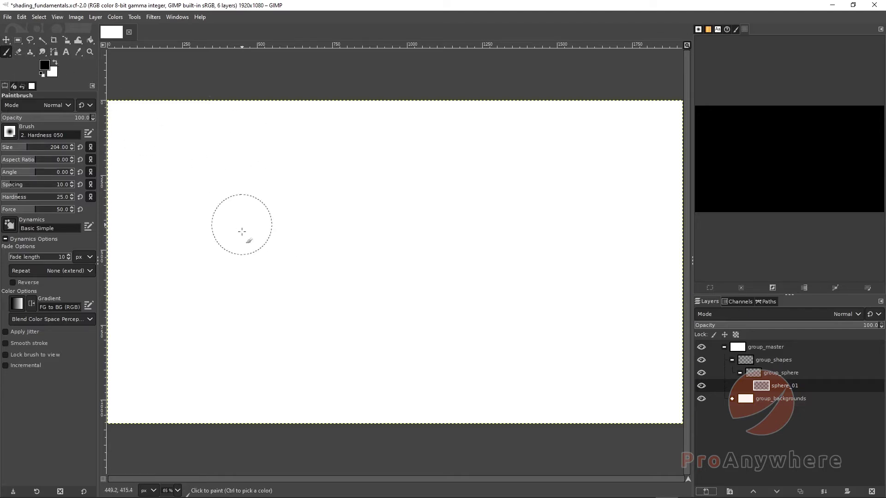
pyautogui.moveTo(245, 280)
pyautogui.mouseDown()
pyautogui.moveTo(363, 246)
pyautogui.moveTo(528, 180)
pyautogui.moveTo(200, 174)
pyautogui.moveTo(199, 355)
pyautogui.moveTo(461, 366)
pyautogui.moveTo(628, 287)
pyautogui.moveTo(619, 143)
pyautogui.mouseUp()
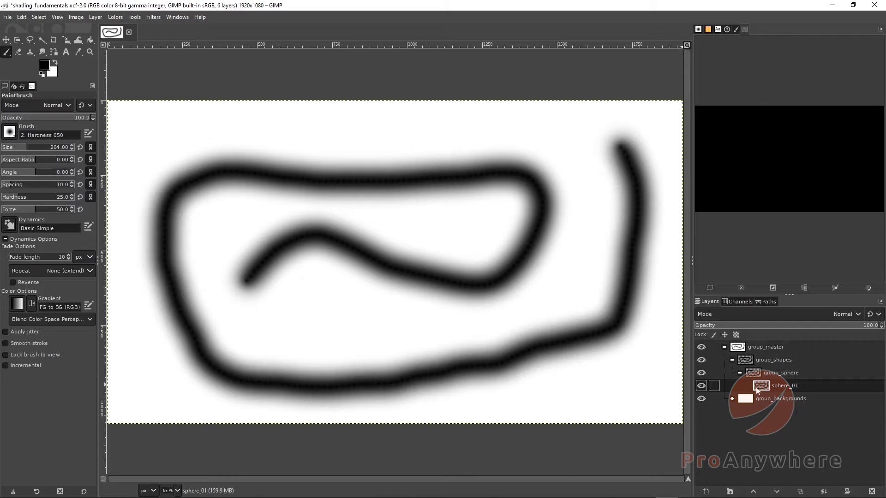
# - Expand group_backgrounds and hide background_white to view the stroke on transparency, making the layer visible again
pyautogui.click(731, 399)
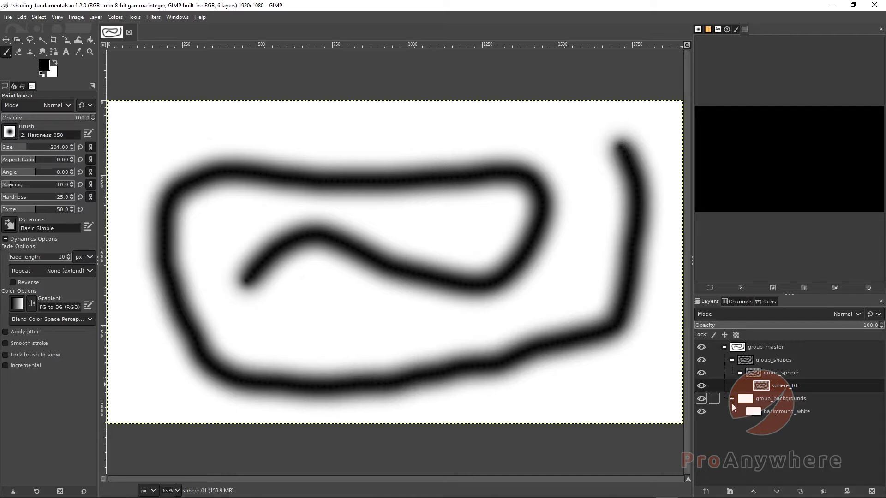
pyautogui.click(701, 412)
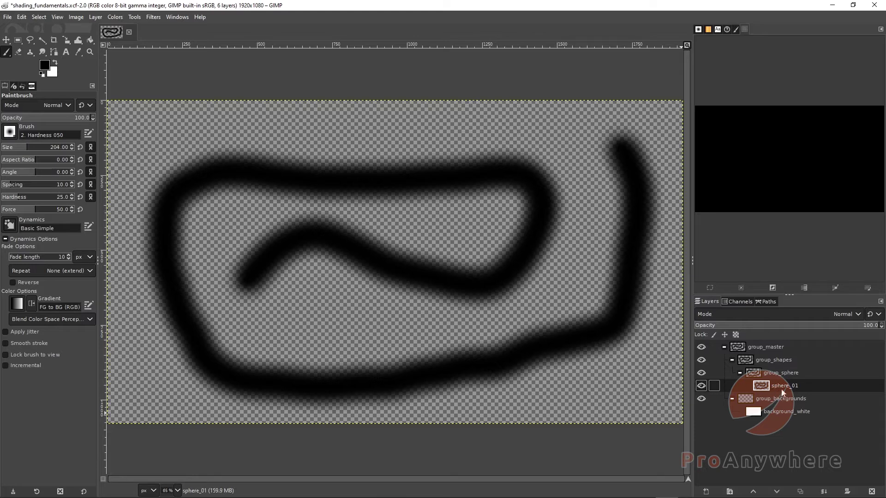
pyautogui.click(701, 412)
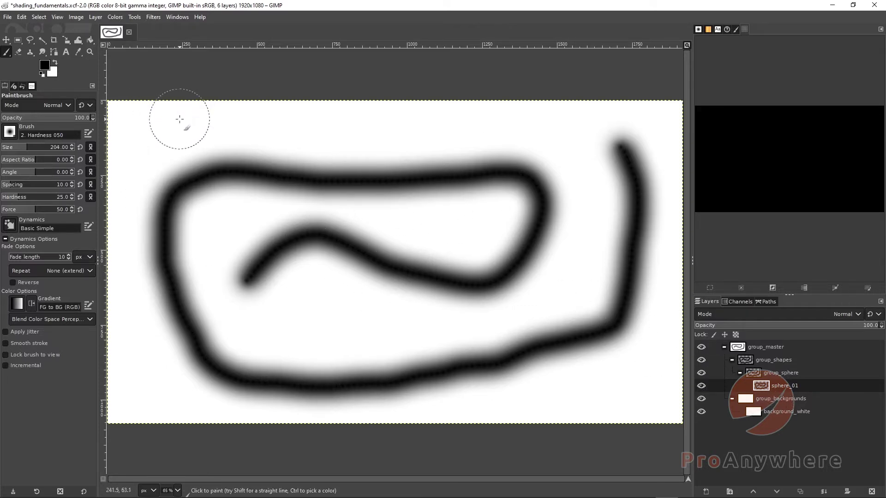
# - Erase the upper section of the black test stroke on sphere_01 with the Eraser
pyautogui.click(18, 53)
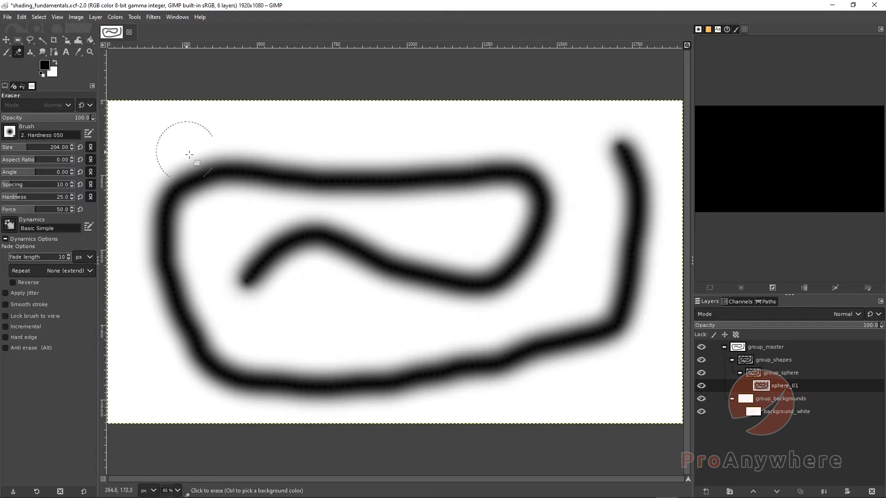
pyautogui.moveTo(184, 150)
pyautogui.mouseDown()
pyautogui.moveTo(208, 174)
pyautogui.moveTo(208, 197)
pyautogui.moveTo(260, 163)
pyautogui.moveTo(244, 169)
pyautogui.moveTo(185, 156)
pyautogui.moveTo(236, 127)
pyautogui.moveTo(248, 191)
pyautogui.moveTo(289, 183)
pyautogui.moveTo(312, 204)
pyautogui.moveTo(456, 178)
pyautogui.mouseUp()
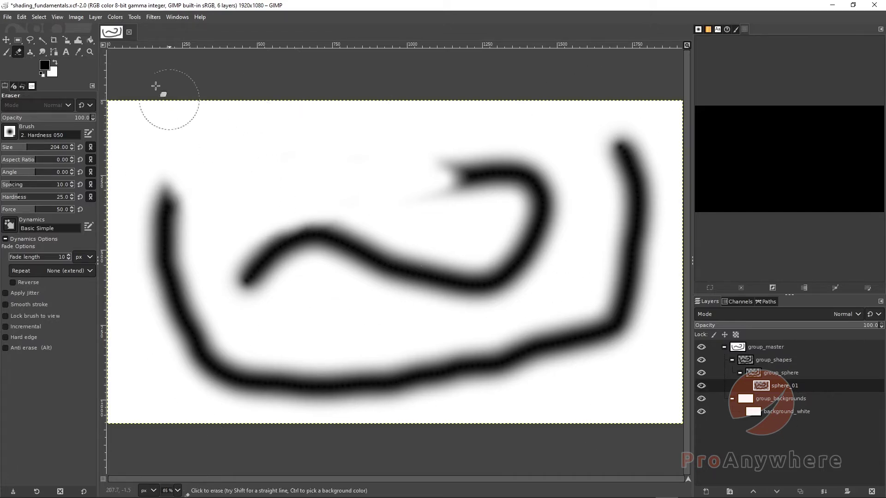
# - Clear everything painted on the sphere_01 layer by selecting all and deleting it, and remove the selection
pyautogui.click(39, 17)
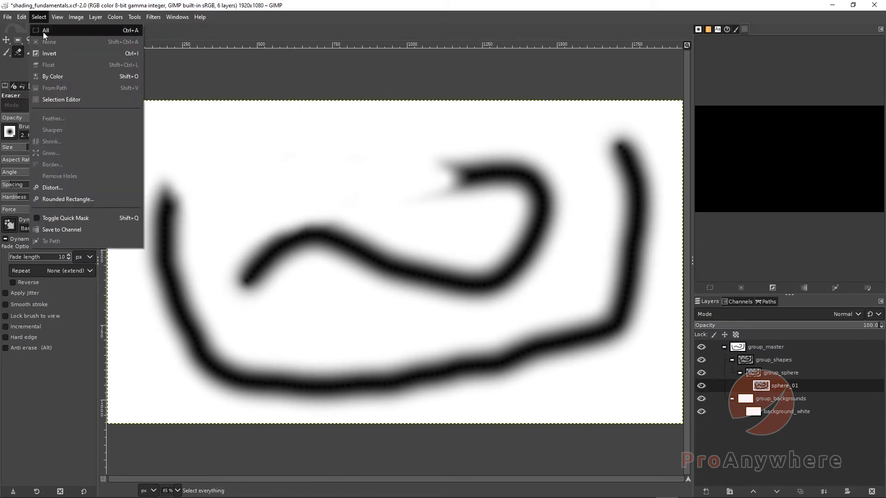
pyautogui.click(43, 32)
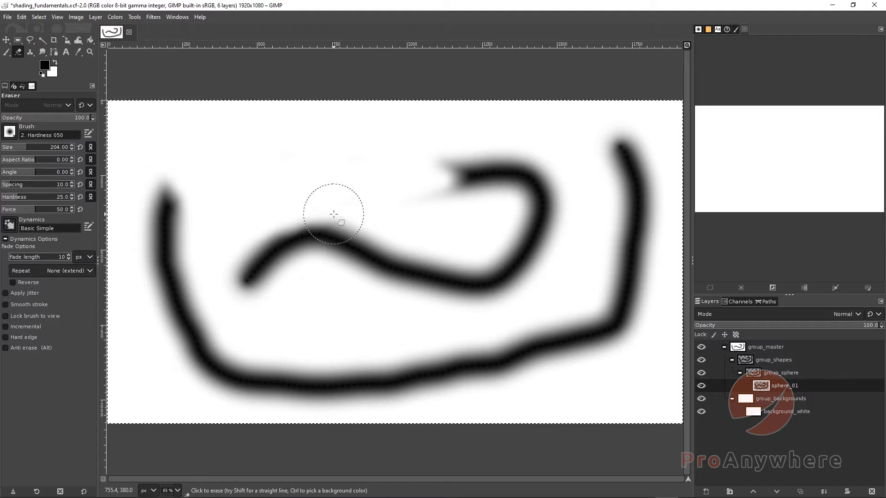
pyautogui.press('Delete')
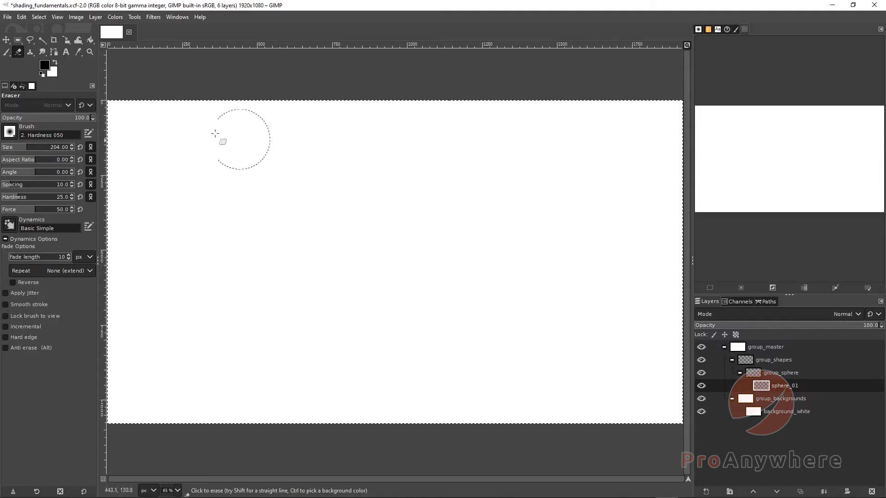
pyautogui.click(39, 19)
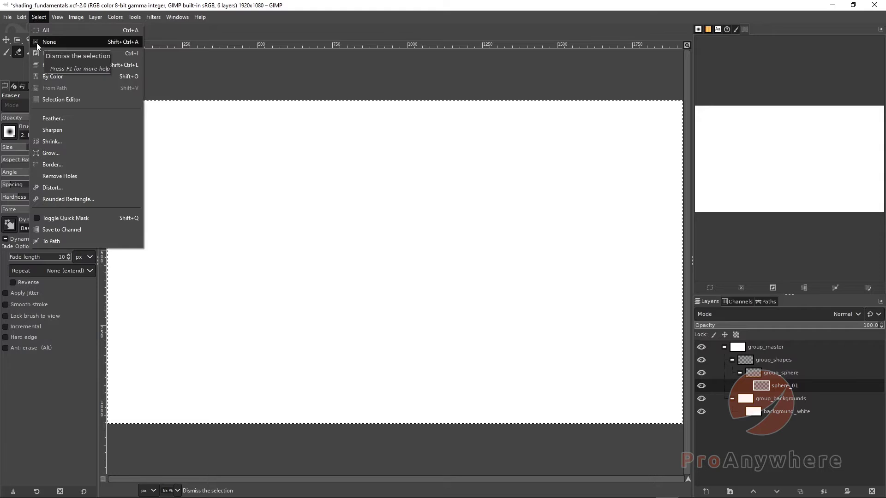
pyautogui.click(38, 42)
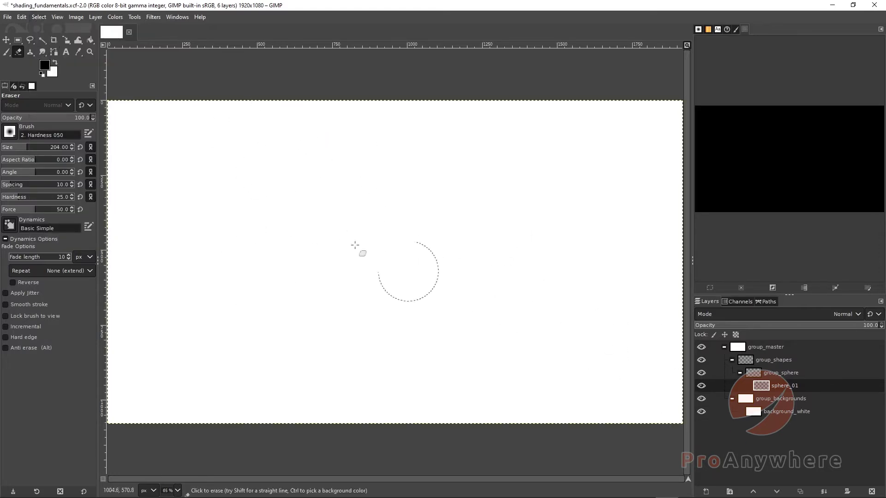
# - Try a black Paintbrush stroke across the middle of the sphere_01 layer and undo it
pyautogui.click(7, 52)
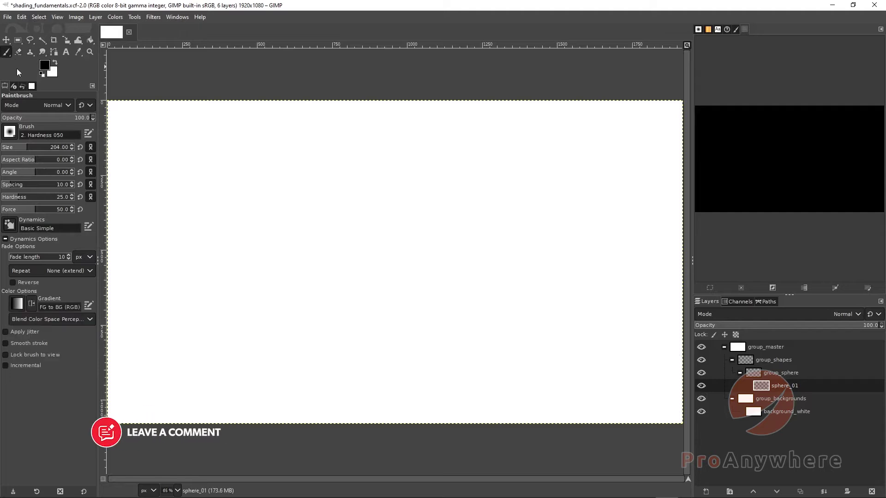
pyautogui.moveTo(283, 250)
pyautogui.mouseDown()
pyautogui.moveTo(338, 270)
pyautogui.moveTo(514, 276)
pyautogui.moveTo(655, 236)
pyautogui.mouseUp()
pyautogui.hotkey('ctrl', 'z')
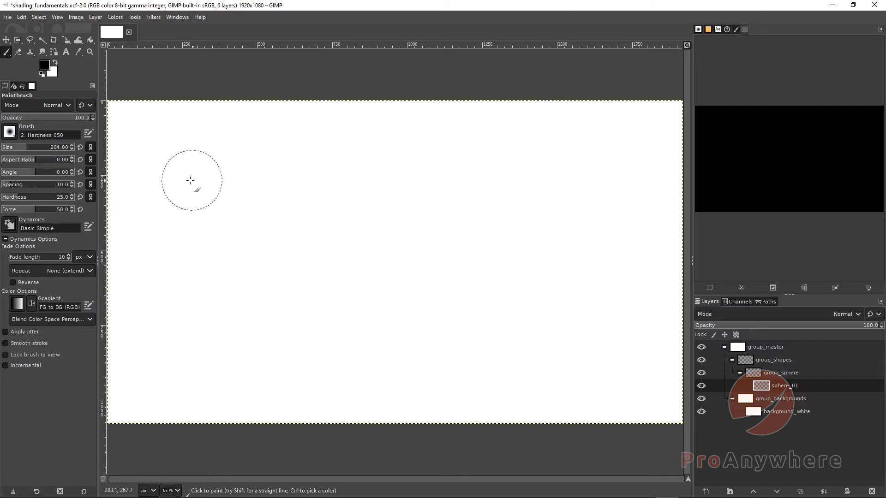
# - Draw a rectangular selection about 703 × 496 px in the canvas's left half and move it to about position 226, 221
pyautogui.click(18, 39)
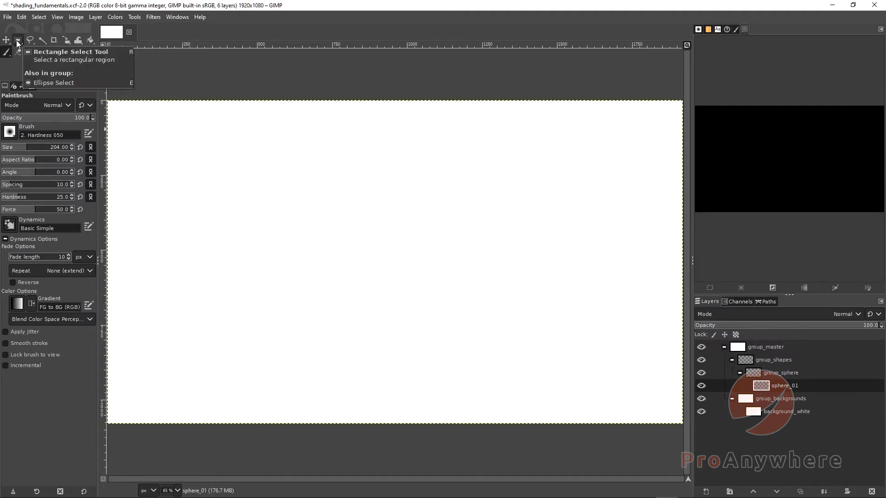
pyautogui.click(17, 41)
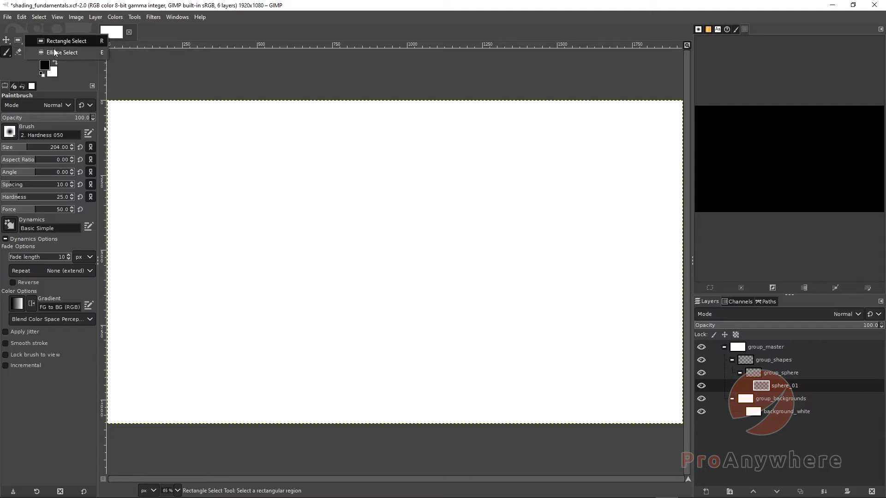
pyautogui.click(27, 42)
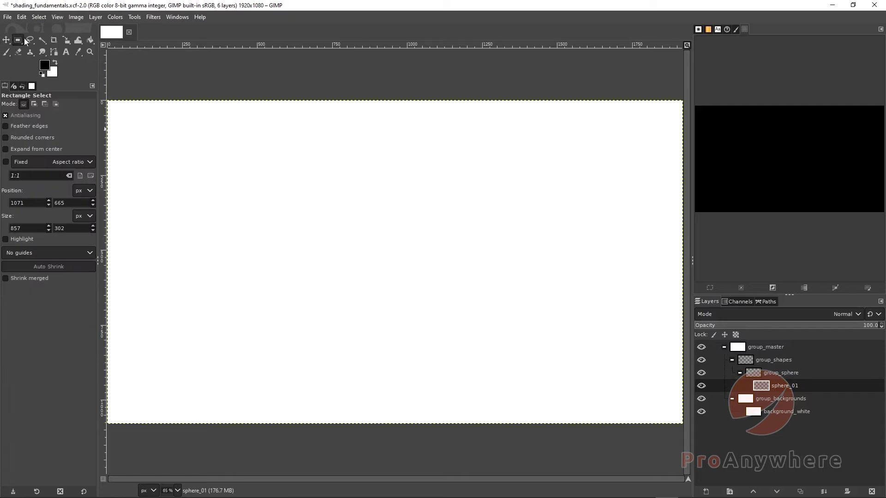
pyautogui.rightClick(26, 41)
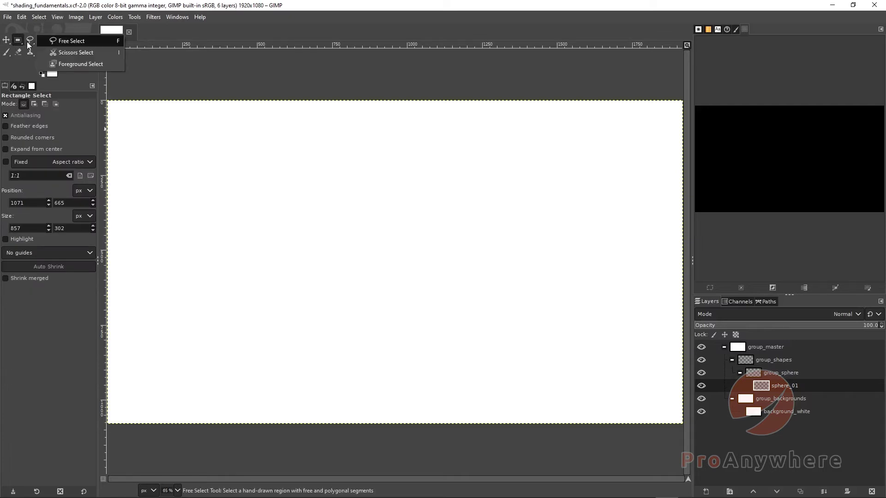
pyautogui.click(27, 42)
pyautogui.rightClick(17, 41)
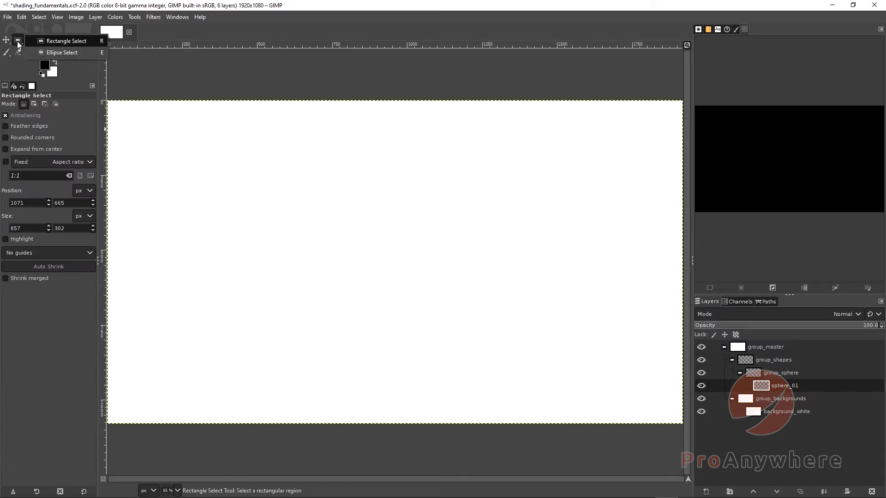
pyautogui.click(54, 41)
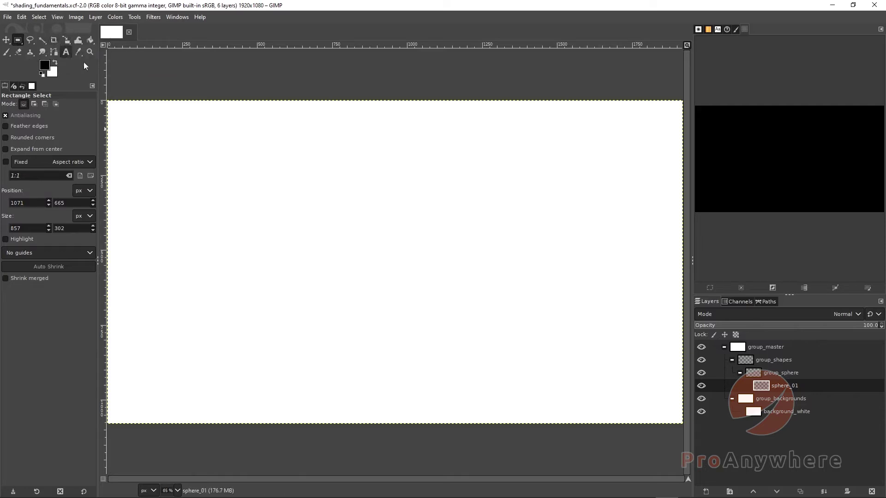
pyautogui.moveTo(183, 164); pyautogui.dragTo(395, 313)
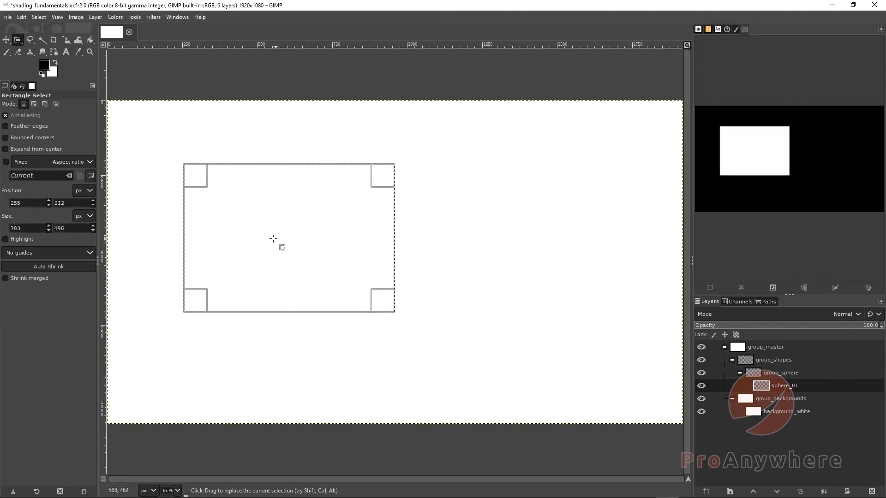
pyautogui.moveTo(273, 239)
pyautogui.mouseDown()
pyautogui.moveTo(436, 220)
pyautogui.moveTo(467, 295)
pyautogui.moveTo(245, 267)
pyautogui.moveTo(241, 205)
pyautogui.moveTo(359, 290)
pyautogui.moveTo(264, 246)
pyautogui.mouseUp()
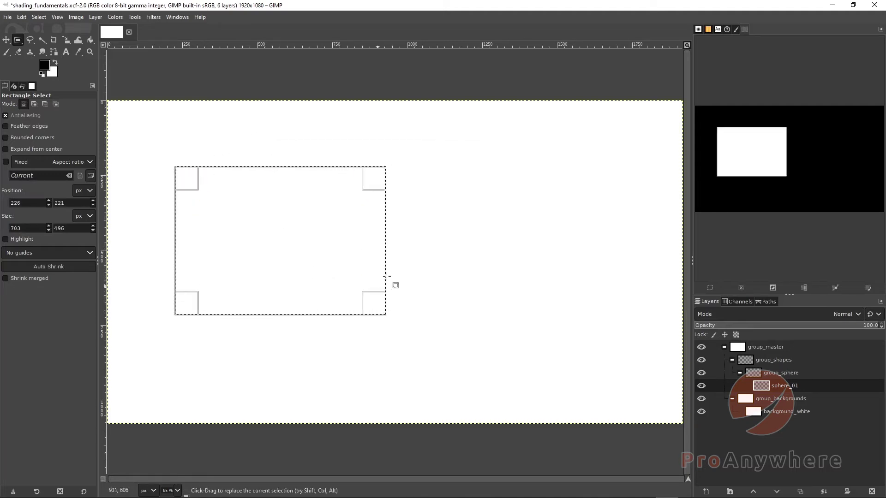
# - Paint black Paintbrush test strokes on sphere_01 across and around the edges of the rectangular selection
pyautogui.click(6, 52)
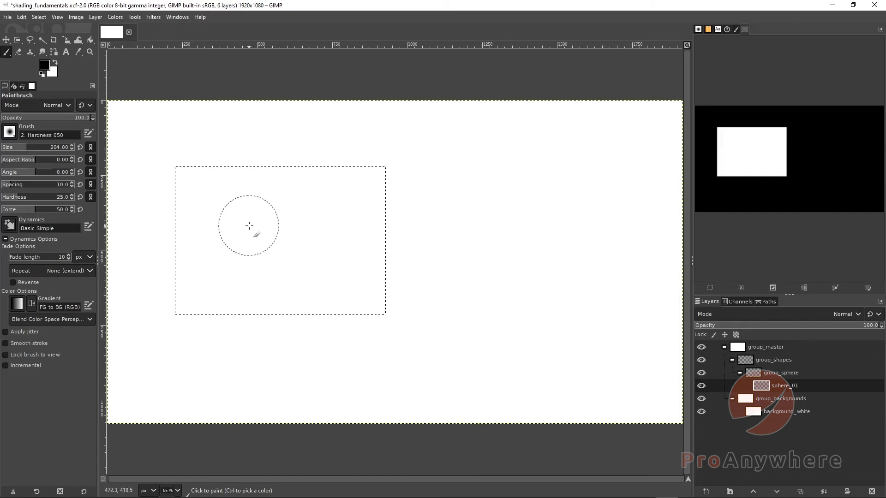
pyautogui.click(779, 386)
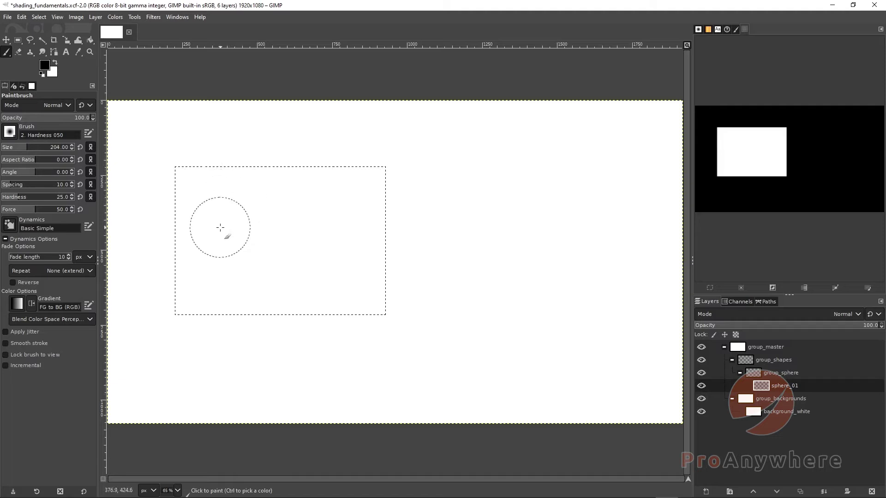
pyautogui.moveTo(220, 227)
pyautogui.mouseDown()
pyautogui.moveTo(288, 231)
pyautogui.moveTo(299, 244)
pyautogui.moveTo(508, 241)
pyautogui.mouseUp()
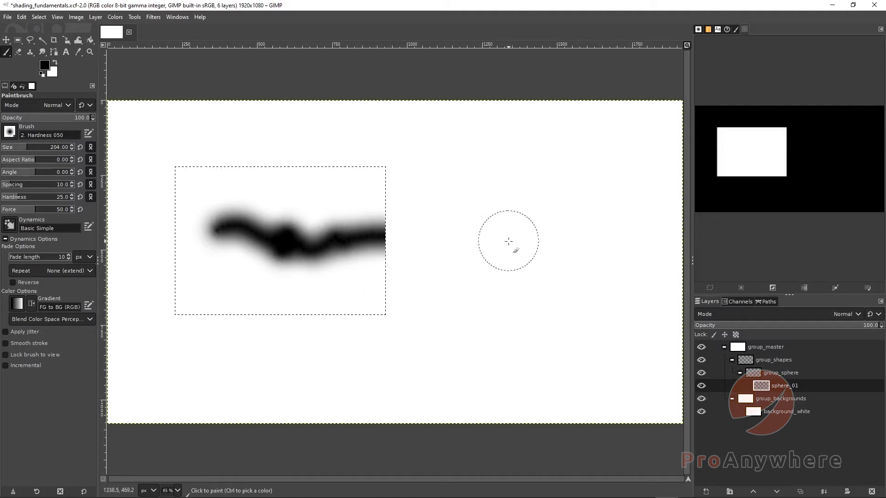
pyautogui.moveTo(306, 337)
pyautogui.mouseDown()
pyautogui.moveTo(270, 301)
pyautogui.moveTo(232, 304)
pyautogui.moveTo(197, 274)
pyautogui.moveTo(180, 252)
pyautogui.moveTo(180, 196)
pyautogui.moveTo(240, 157)
pyautogui.moveTo(346, 159)
pyautogui.moveTo(445, 215)
pyautogui.moveTo(357, 241)
pyautogui.moveTo(319, 276)
pyautogui.moveTo(323, 319)
pyautogui.mouseUp()
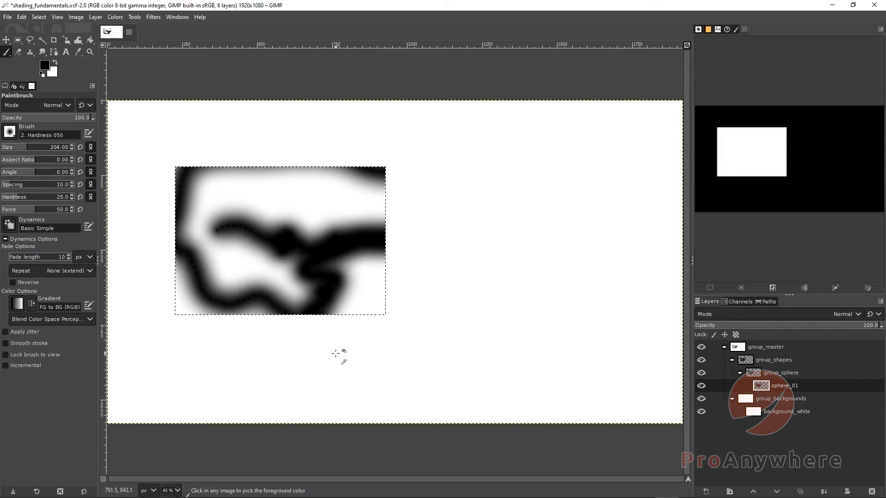
# - Delete the test strokes inside the rectangular selection and remove the selection
pyautogui.press('Delete')
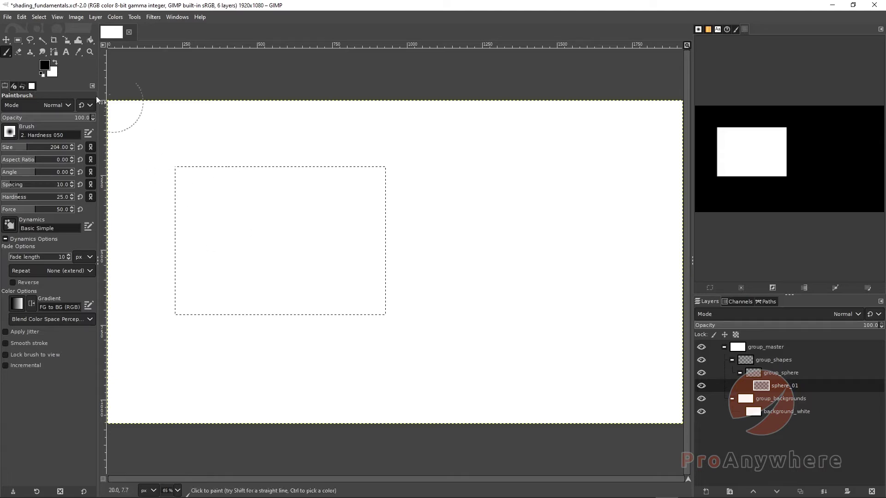
pyautogui.click(38, 17)
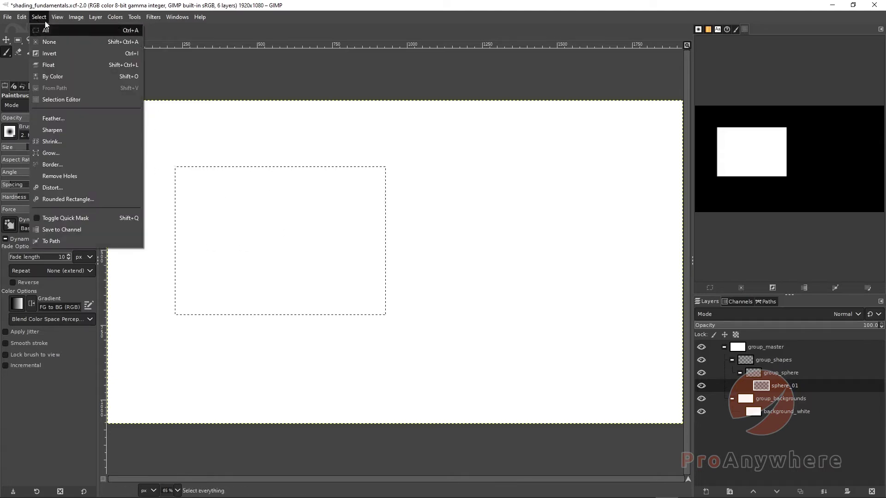
pyautogui.click(46, 29)
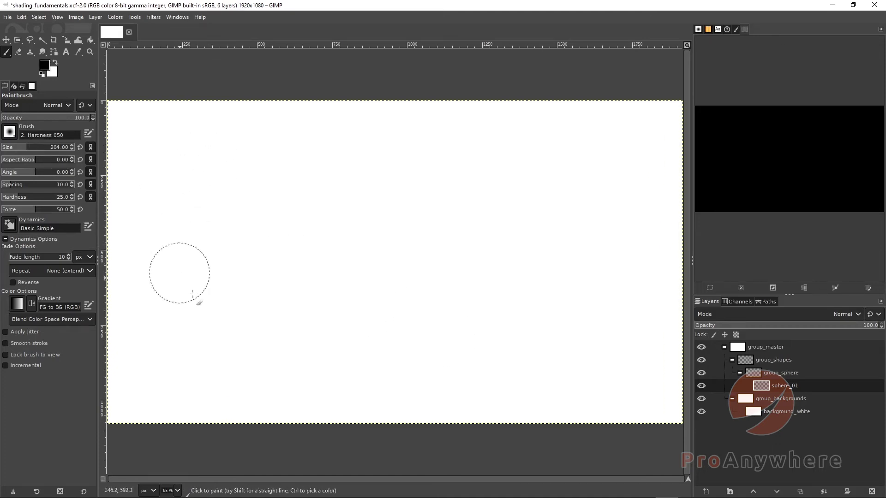
# - Make a circular Ellipse Select selection about 336 × 336 px and move it to the canvas's upper-left area, at about position 77, 62
pyautogui.click(17, 41)
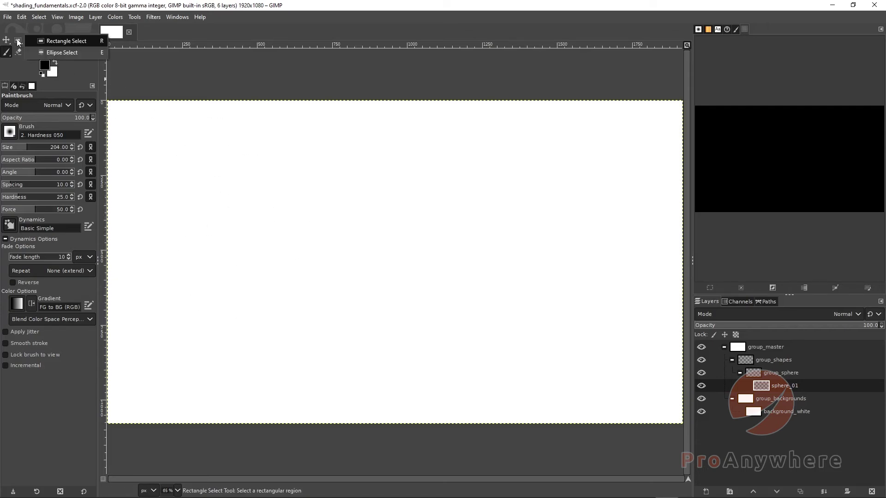
pyautogui.click(61, 54)
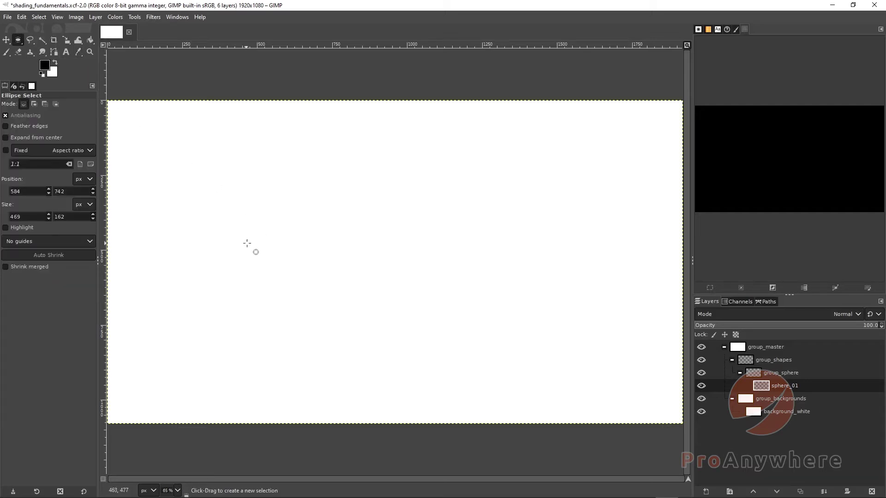
pyautogui.moveTo(191, 233); pyautogui.dragTo(272, 310)
pyautogui.moveTo(293, 335); pyautogui.dragTo(230, 286)
pyautogui.press('ctrl')
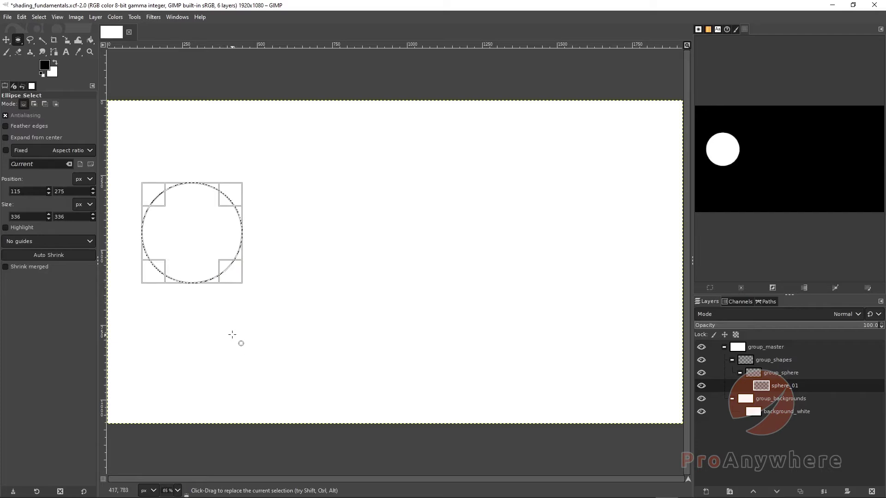
pyautogui.moveTo(189, 233); pyautogui.dragTo(178, 170)
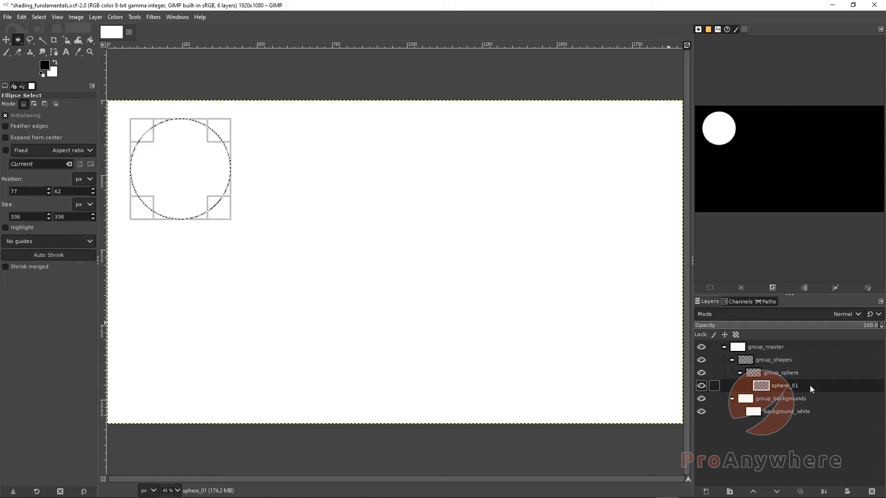
# - Try Paintbrush strokes inside the circular selection, undo them, and place one soft black dab left of the circle's centre
pyautogui.click(7, 53)
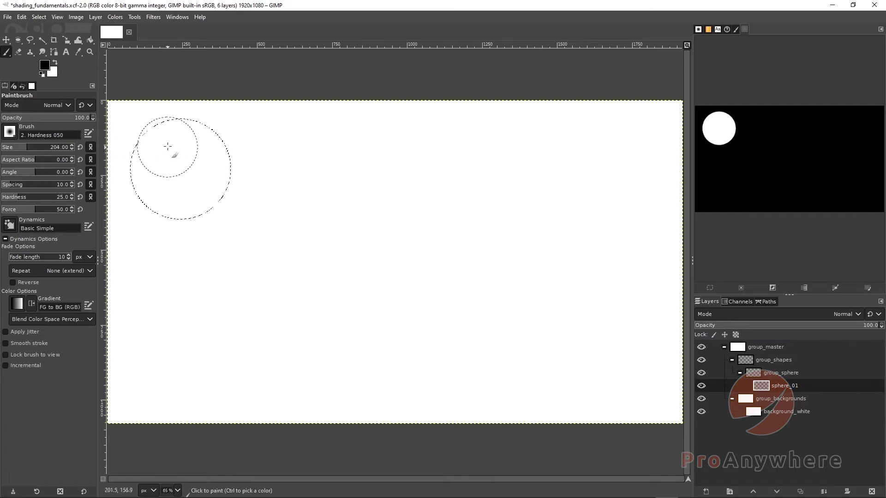
pyautogui.moveTo(158, 144)
pyautogui.mouseDown()
pyautogui.moveTo(141, 157)
pyautogui.moveTo(175, 173)
pyautogui.moveTo(165, 185)
pyautogui.moveTo(172, 196)
pyautogui.moveTo(201, 204)
pyautogui.moveTo(238, 182)
pyautogui.moveTo(230, 157)
pyautogui.moveTo(213, 164)
pyautogui.moveTo(210, 133)
pyautogui.moveTo(167, 131)
pyautogui.moveTo(187, 148)
pyautogui.moveTo(180, 199)
pyautogui.moveTo(142, 183)
pyautogui.moveTo(145, 158)
pyautogui.moveTo(138, 175)
pyautogui.mouseUp()
pyautogui.hotkey('ctrl', 'z')
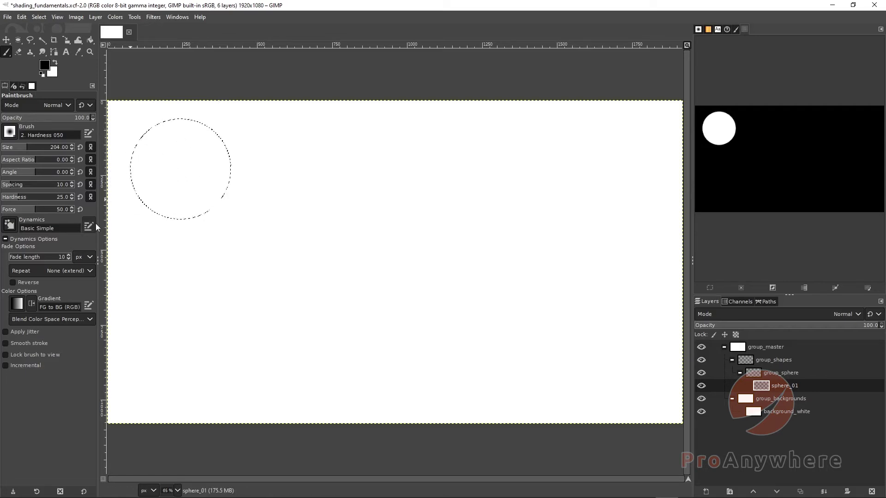
pyautogui.moveTo(151, 163); pyautogui.dragTo(194, 169)
pyautogui.hotkey('ctrl', 'z')
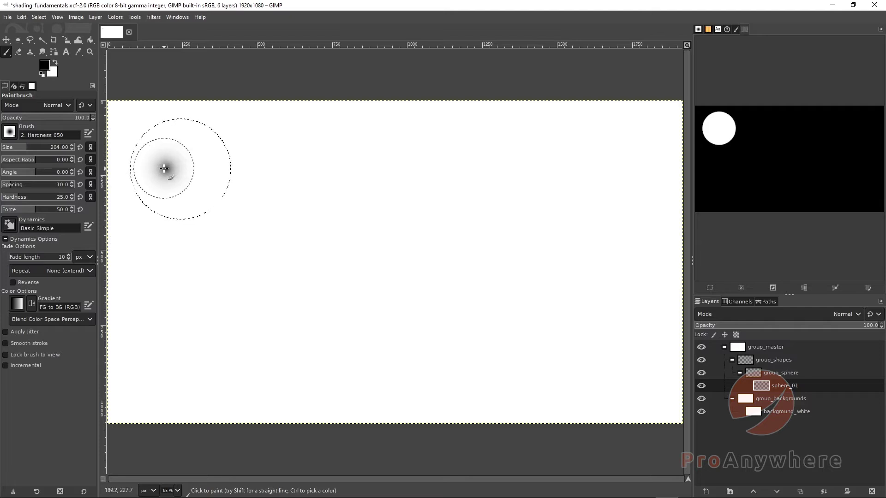
pyautogui.click(164, 169)
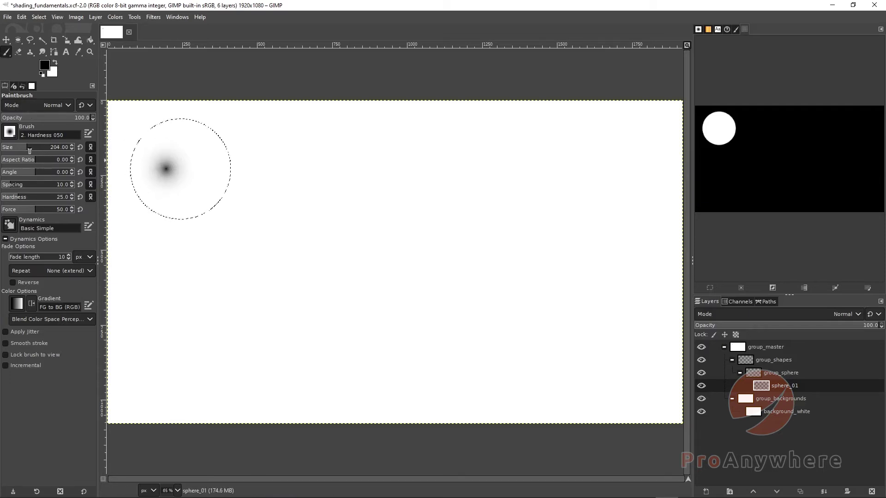
# - Set the brush size to 96 and hardness to 0, and place small soft black dabs in the circle's right half
pyautogui.moveTo(24, 147); pyautogui.dragTo(65, 147)
pyautogui.moveTo(33, 152); pyautogui.dragTo(19, 152)
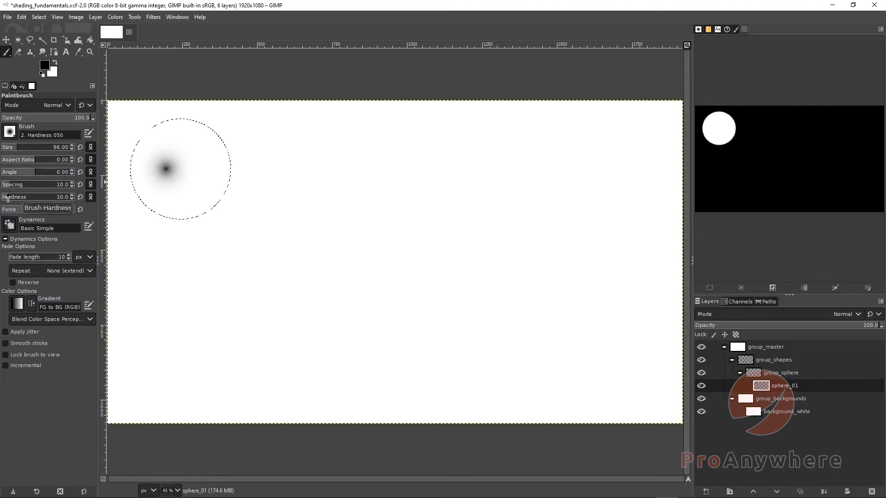
pyautogui.moveTo(15, 198)
pyautogui.mouseDown()
pyautogui.moveTo(40, 197)
pyautogui.moveTo(1, 199)
pyautogui.mouseUp()
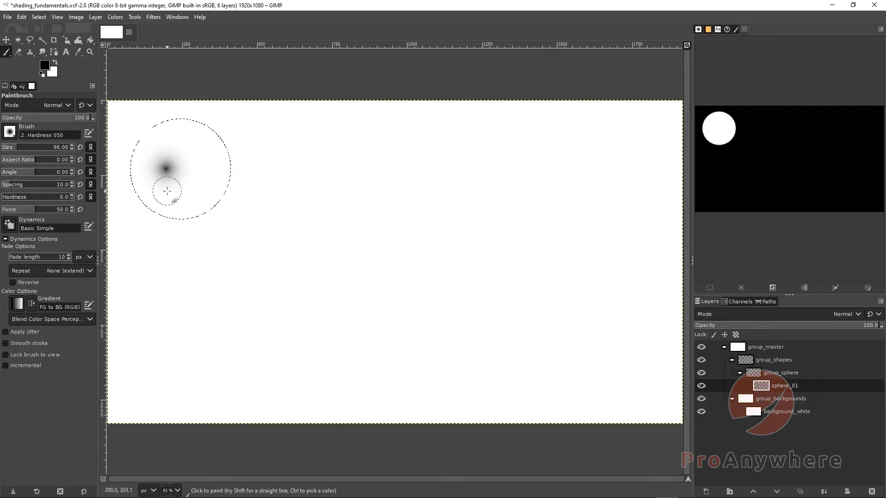
pyautogui.click(184, 191)
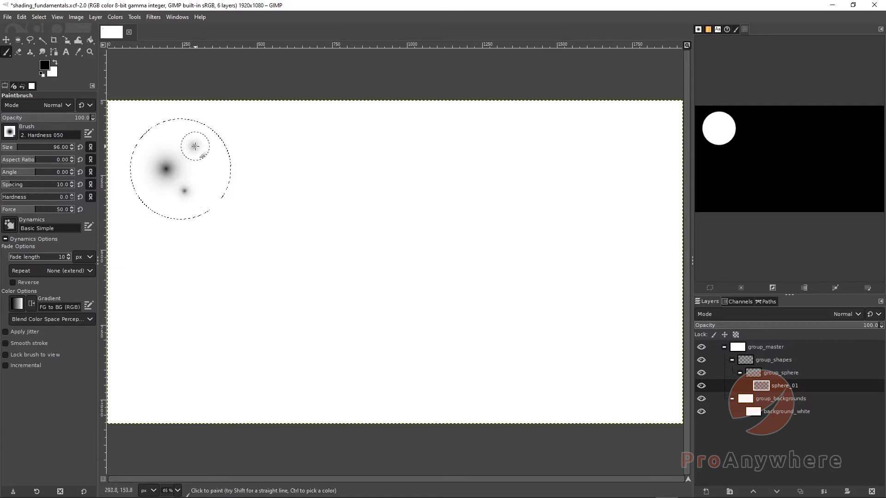
pyautogui.click(194, 147)
pyautogui.click(206, 179)
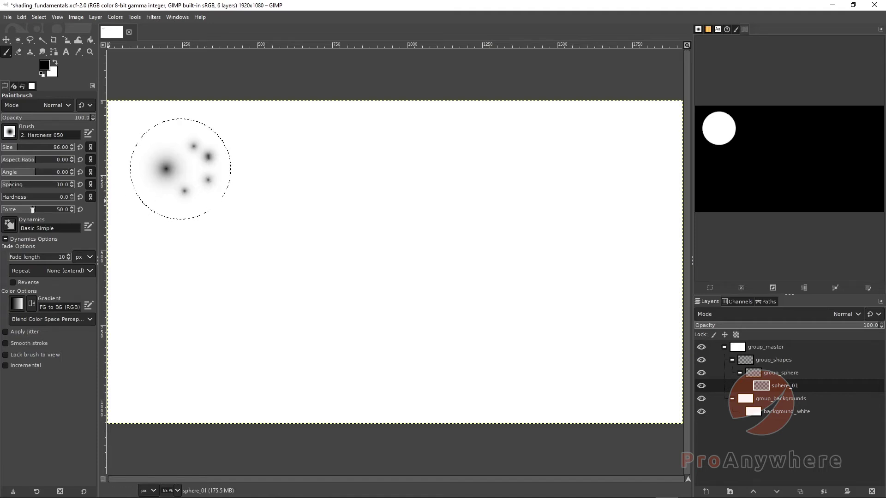
# - Set the Paintbrush hardness to 100 for hard-edged dabs inside the circular selection
pyautogui.moveTo(16, 202); pyautogui.dragTo(90, 197)
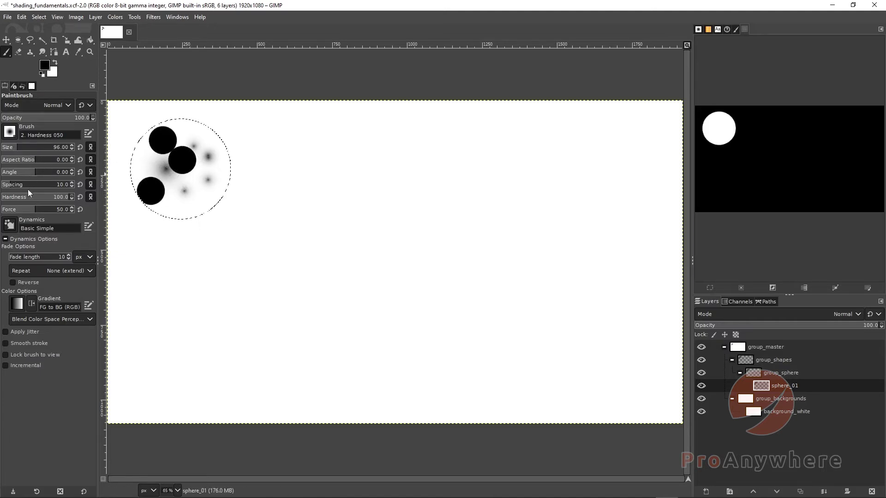
# - Set the Paintbrush size to 459 and cover the whole circular selection with hard-edged black
pyautogui.moveTo(21, 148); pyautogui.dragTo(45, 147)
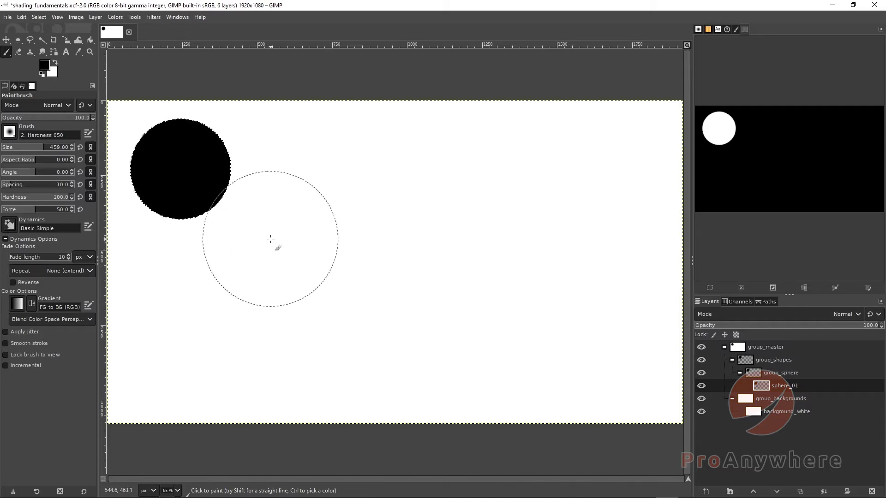
pyautogui.press('ctrl')
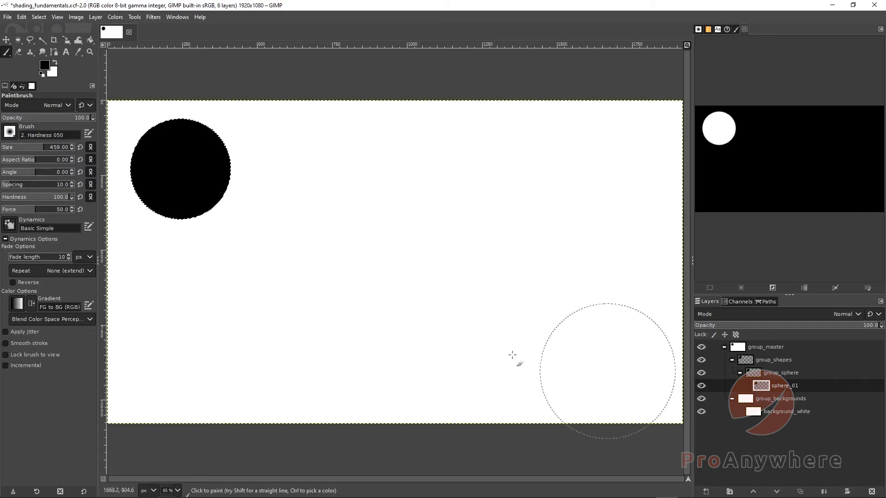
# - Select the entire canvas and delete all painted content from the sphere_01 layer
pyautogui.click(39, 16)
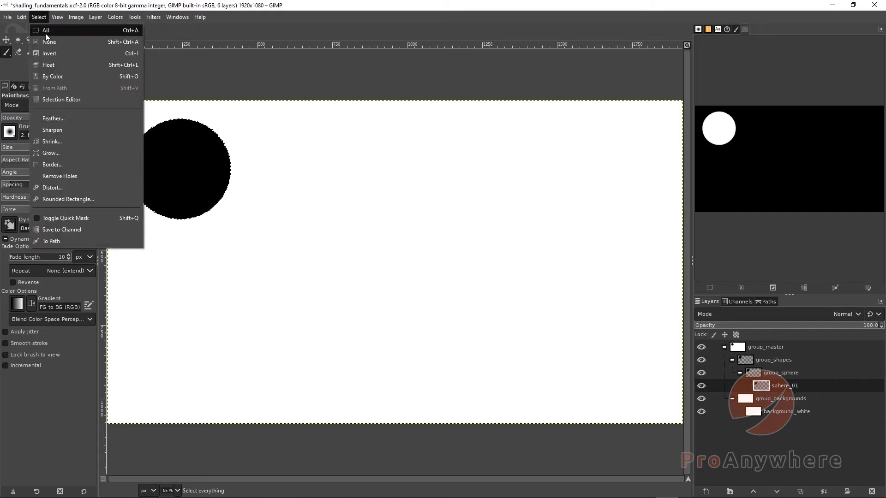
pyautogui.click(45, 33)
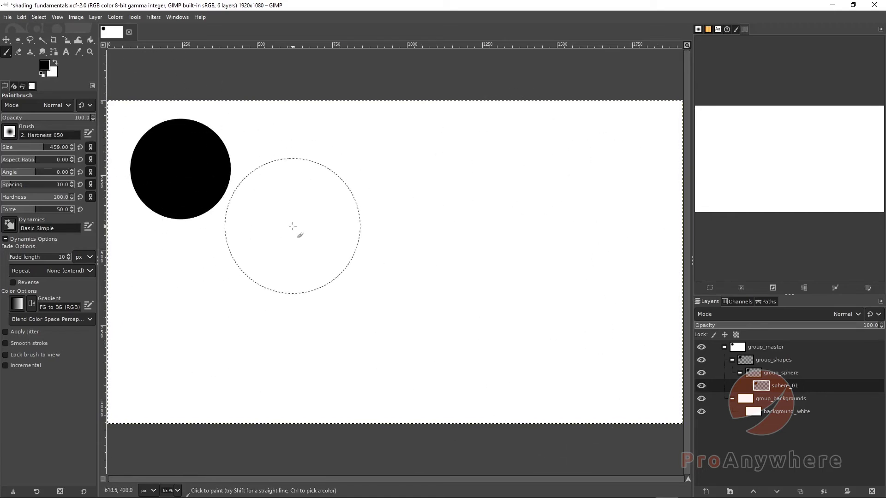
pyautogui.press('Delete')
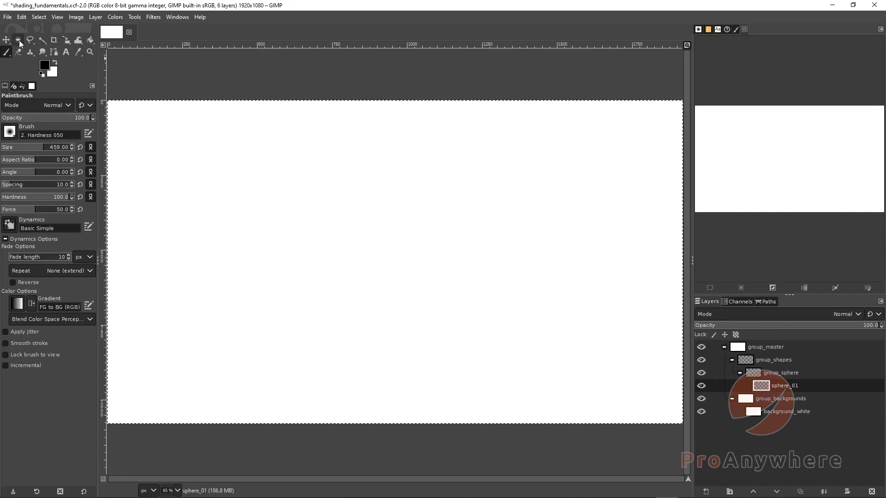
# - Make a circular Ellipse Select selection about 166 × 167 px in the canvas's upper-left area, at about position 143, 120
pyautogui.moveTo(18, 41)
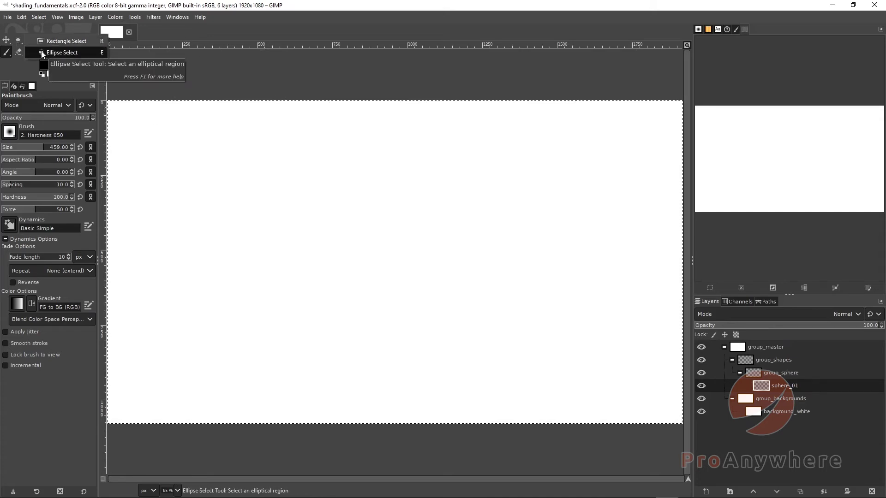
pyautogui.click(60, 53)
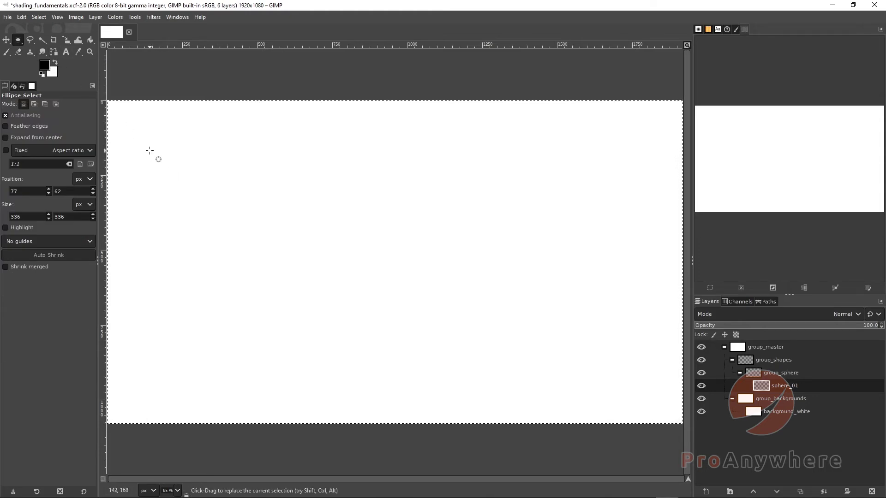
pyautogui.moveTo(146, 147); pyautogui.dragTo(173, 162)
pyautogui.hotkey('shift', 'ctrl')
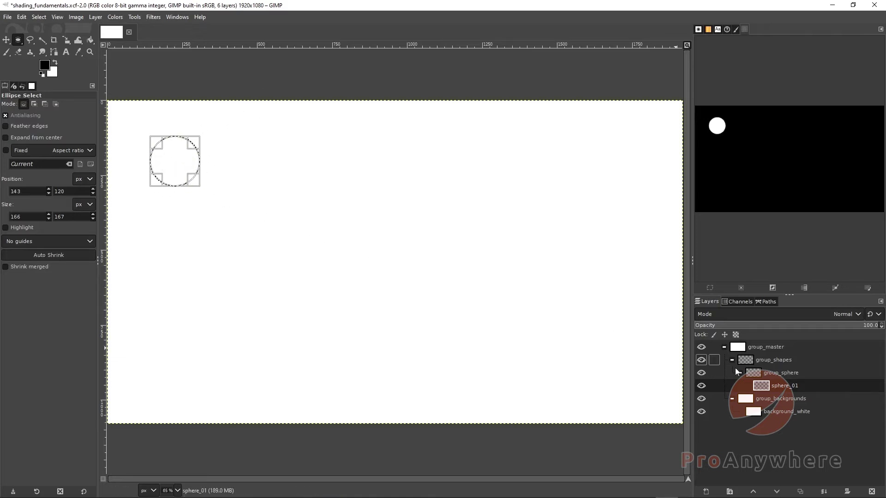
# - Open the foreground color for editing and mix a magenta tone, 9f458f, from the HSV and RGB values
pyautogui.click(45, 66)
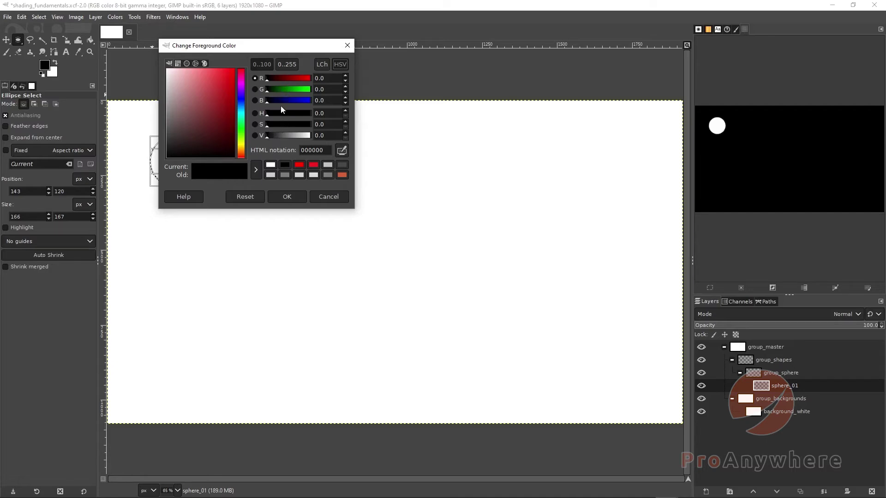
pyautogui.moveTo(284, 114); pyautogui.dragTo(292, 134)
pyautogui.click(295, 125)
pyautogui.click(294, 136)
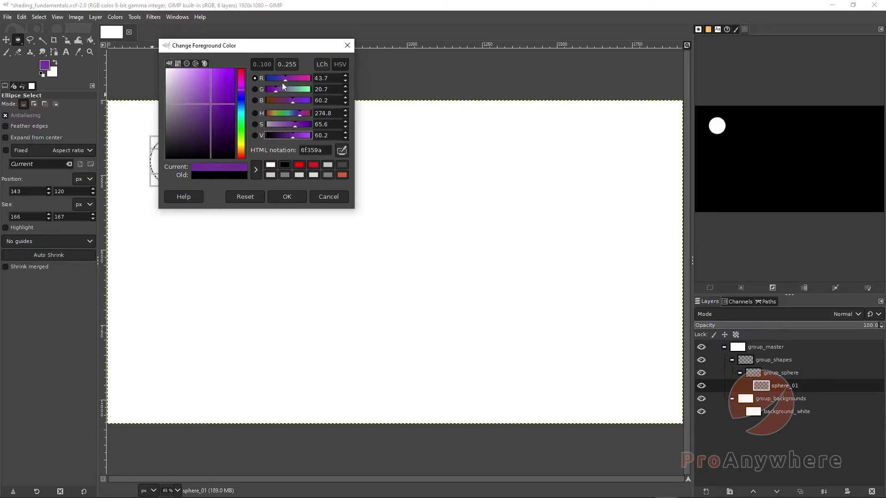
pyautogui.moveTo(277, 89)
pyautogui.mouseDown()
pyautogui.moveTo(294, 92)
pyautogui.moveTo(295, 79)
pyautogui.moveTo(287, 103)
pyautogui.moveTo(277, 89)
pyautogui.moveTo(289, 81)
pyautogui.moveTo(292, 91)
pyautogui.mouseUp()
pyautogui.click(288, 79)
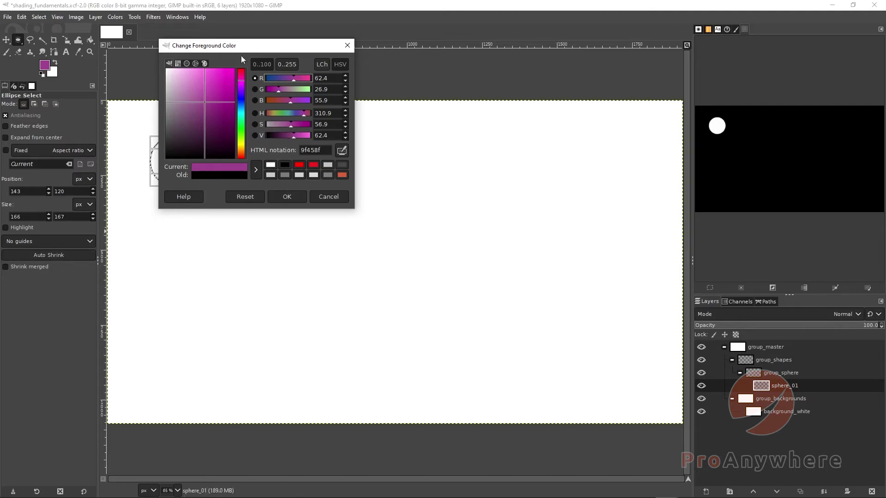
# - Move the color dialog clear of the circular selection and change the foreground color to white, ffffff
pyautogui.moveTo(240, 49); pyautogui.dragTo(390, 112)
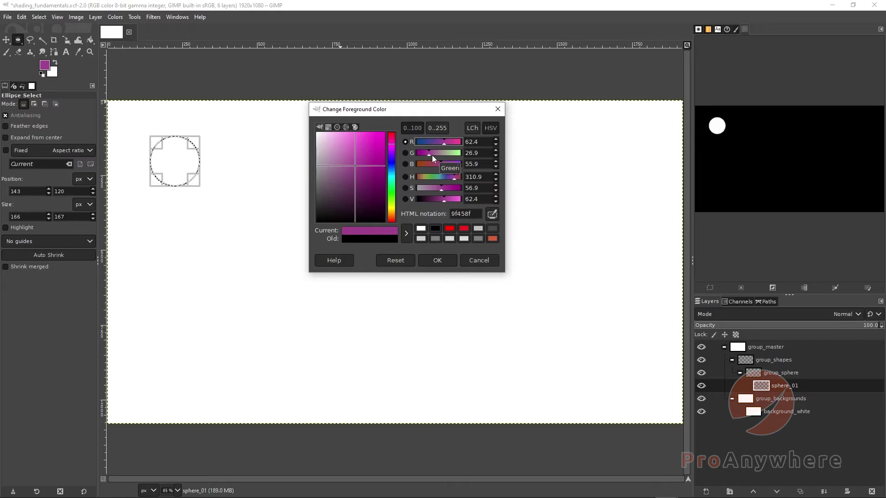
pyautogui.moveTo(346, 153); pyautogui.dragTo(317, 134)
pyautogui.moveTo(341, 171); pyautogui.dragTo(311, 131)
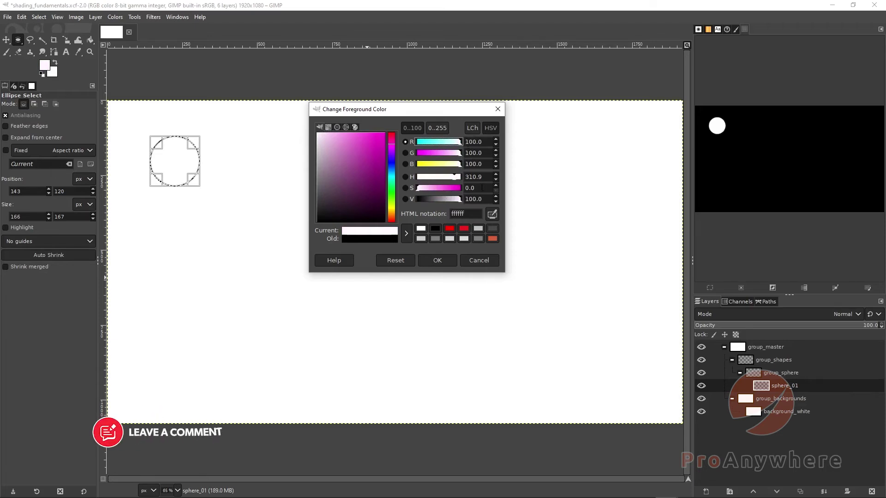
# - Set the foreground color's hue, saturation and value to 0 for pure black, 000000
pyautogui.moveTo(482, 178); pyautogui.dragTo(450, 179)
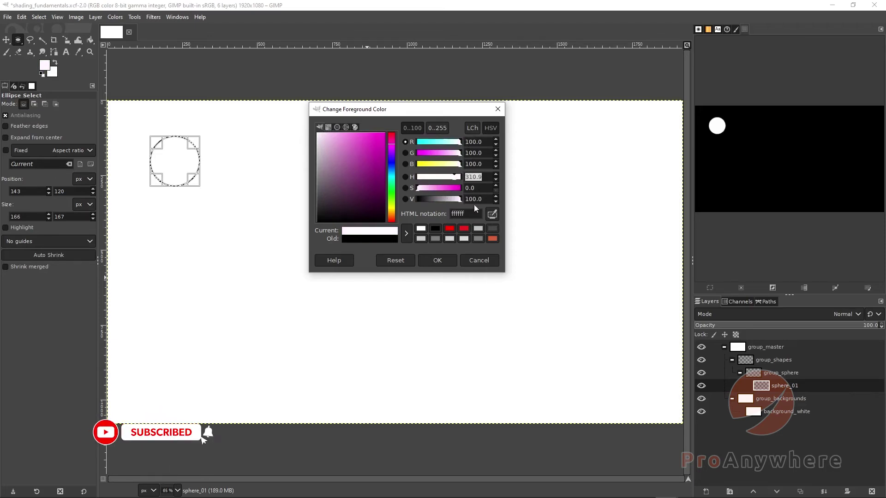
pyautogui.write('0')
pyautogui.press('Tab')
pyautogui.write('0')
pyautogui.press('Tab')
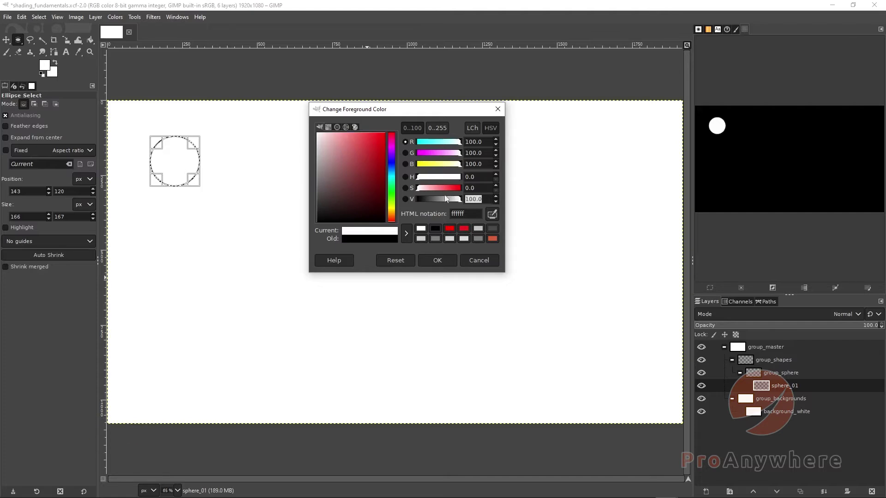
pyautogui.write('100')
pyautogui.press('BackSpace')
pyautogui.click(479, 190)
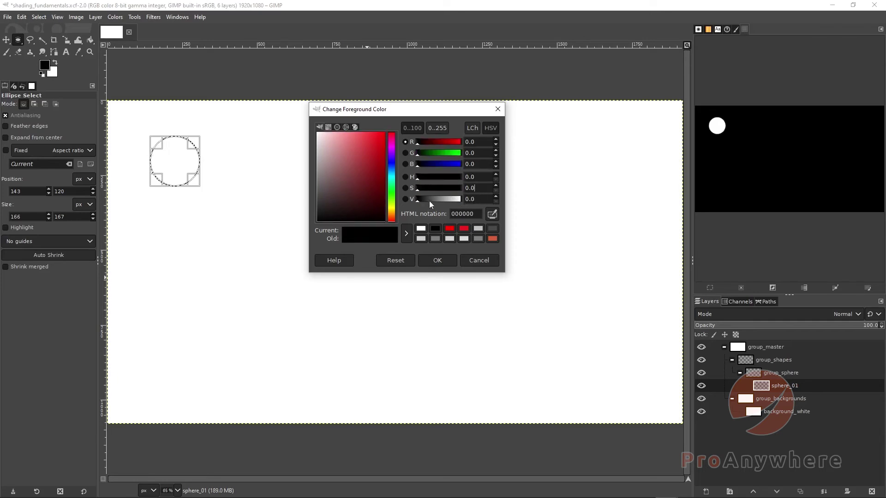
# - Raise the foreground color's HSV value to 50 for a mid grey, 808080, and apply it
pyautogui.moveTo(418, 200); pyautogui.dragTo(437, 203)
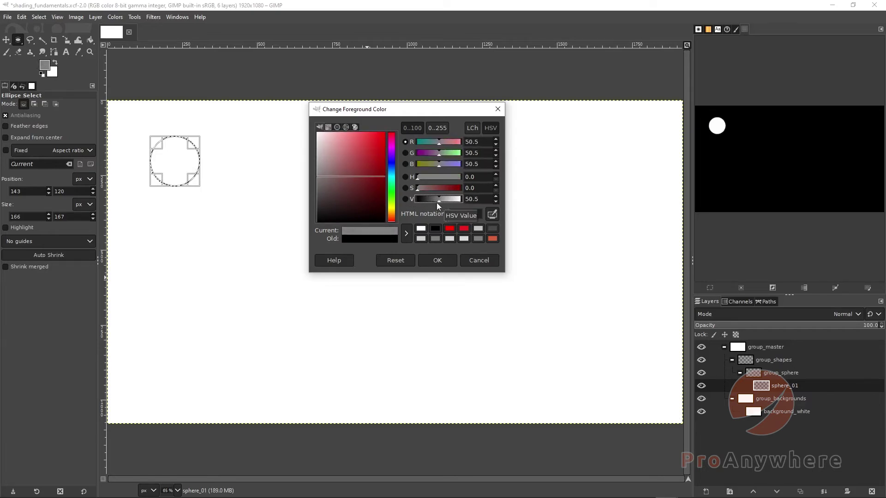
pyautogui.moveTo(481, 200); pyautogui.dragTo(447, 196)
pyautogui.write('50')
pyautogui.press('Return')
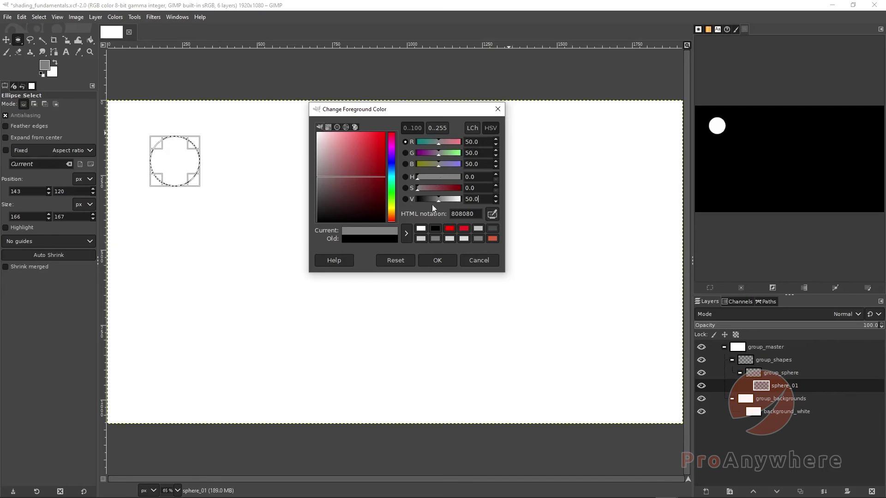
pyautogui.click(439, 260)
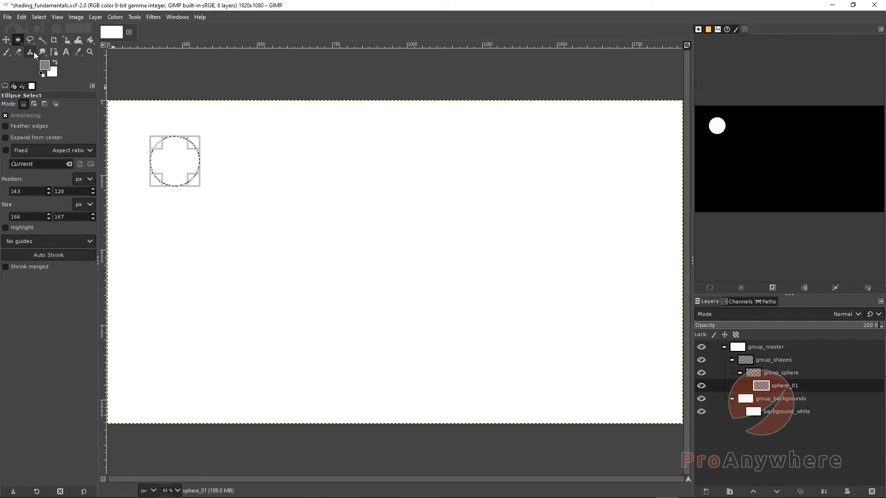
# - Fill the circular selection on sphere_01 with grey using the Paintbrush at size 227
pyautogui.click(9, 54)
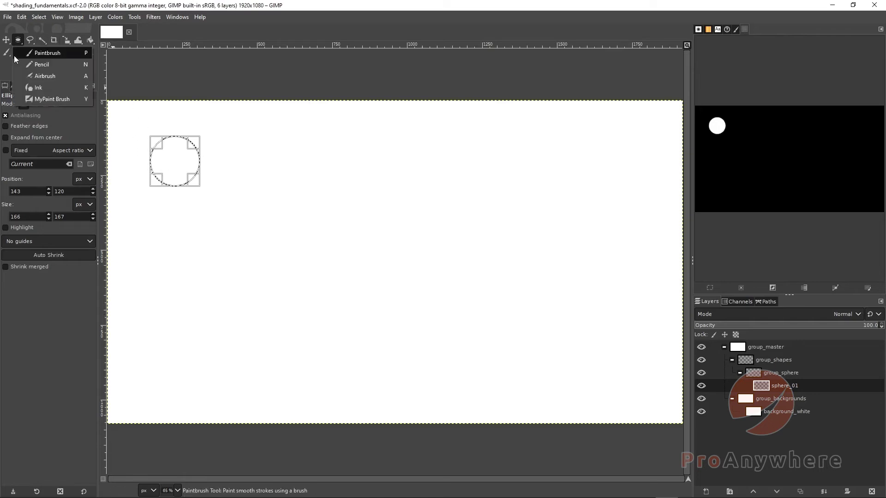
pyautogui.click(39, 55)
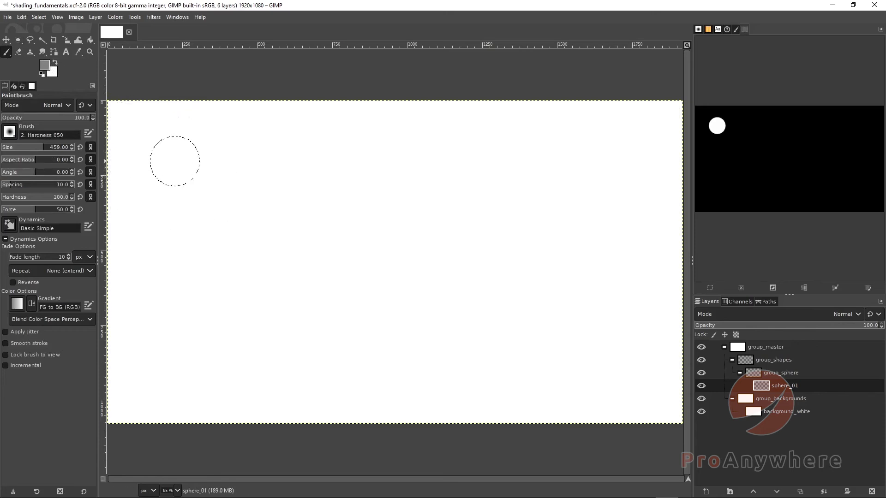
pyautogui.press('[')
pyautogui.moveTo(21, 147); pyautogui.dragTo(29, 147)
pyautogui.click(176, 159)
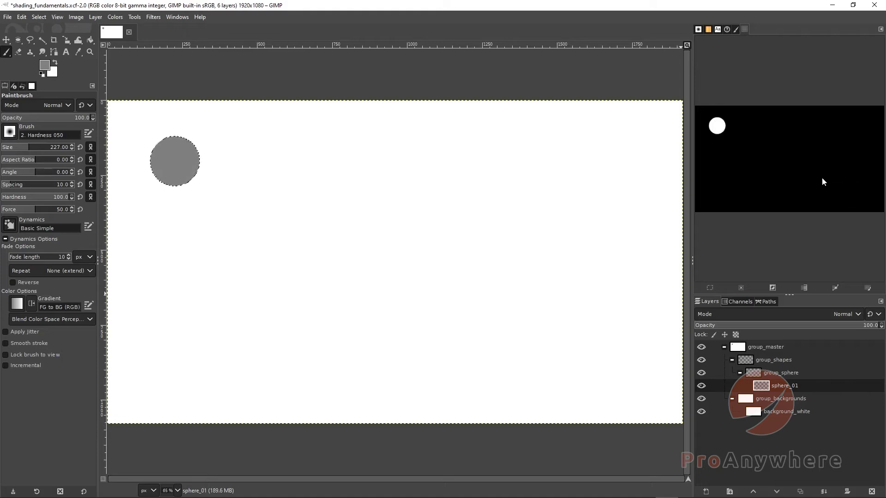
# - Hide and show background_white to inspect the grey circle on transparency, and make sphere_01 the active layer again
pyautogui.click(700, 411)
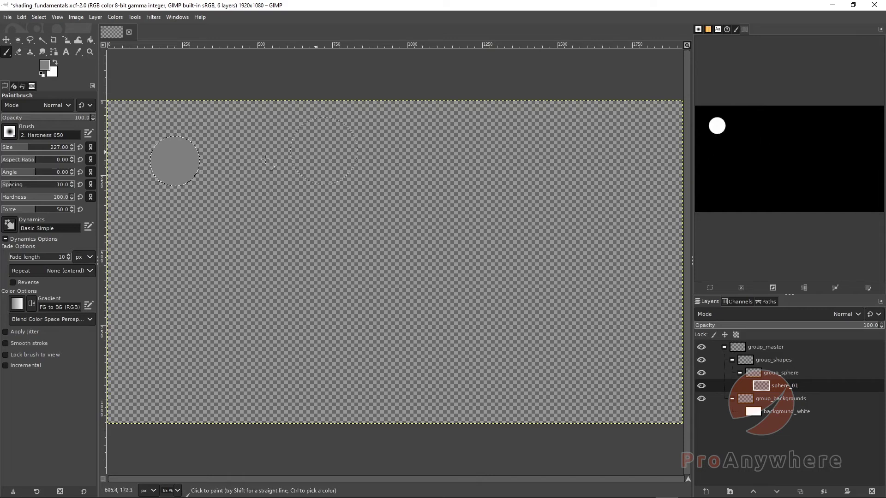
pyautogui.click(700, 411)
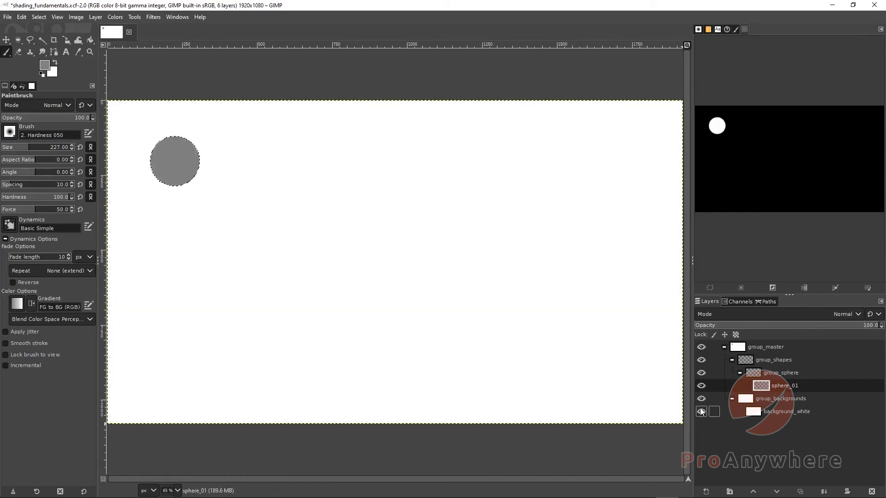
pyautogui.doubleClick(794, 412)
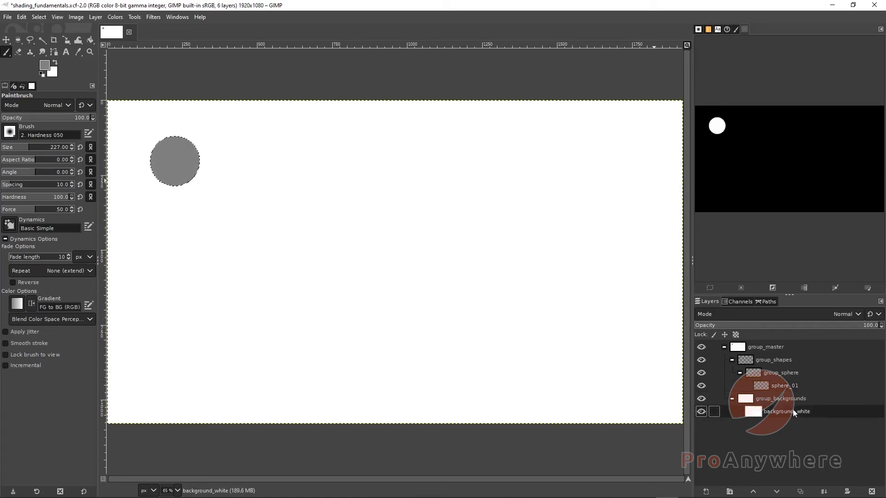
pyautogui.click(775, 386)
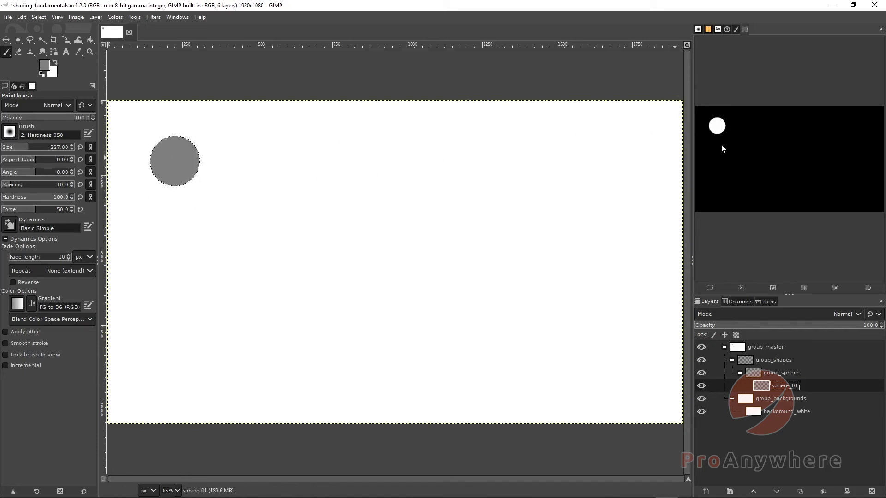
# - Remove the selection, and hide and show background_white to check the circle's surrounding transparency
pyautogui.click(34, 18)
pyautogui.click(47, 39)
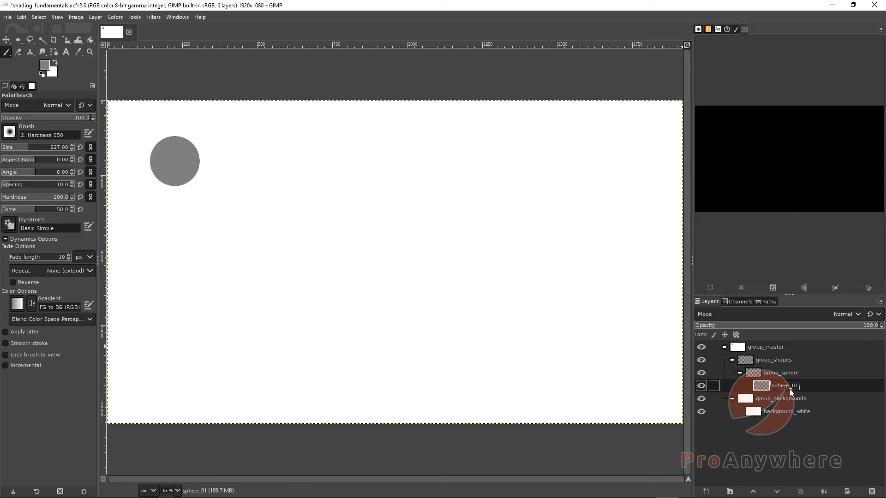
pyautogui.click(701, 412)
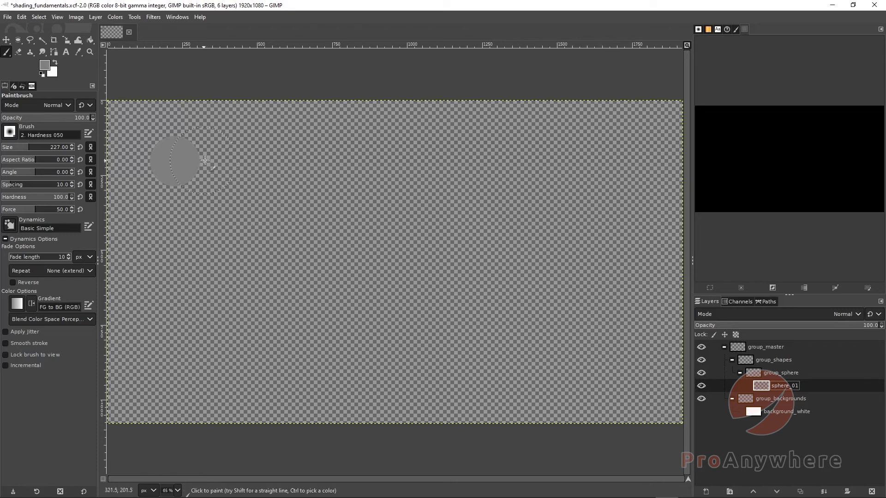
pyautogui.click(701, 412)
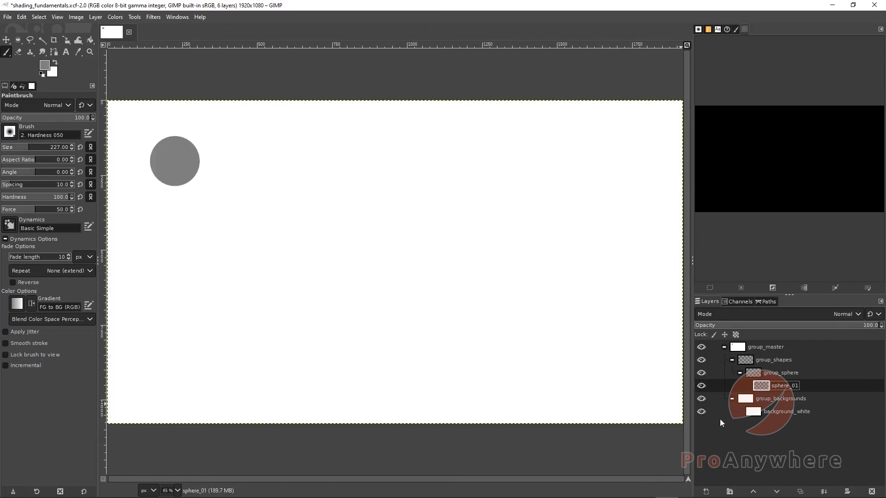
# - Select the grey circle from the sphere_01 layer's alpha channel
pyautogui.rightClick(782, 387)
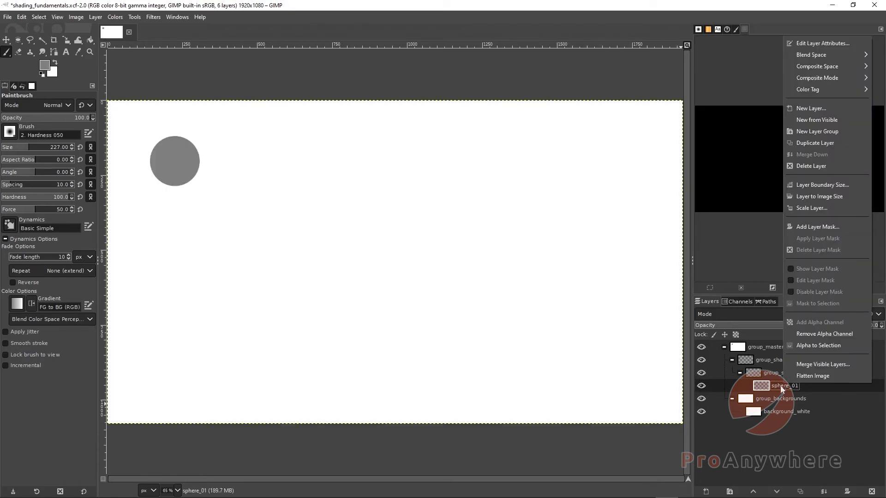
pyautogui.click(808, 346)
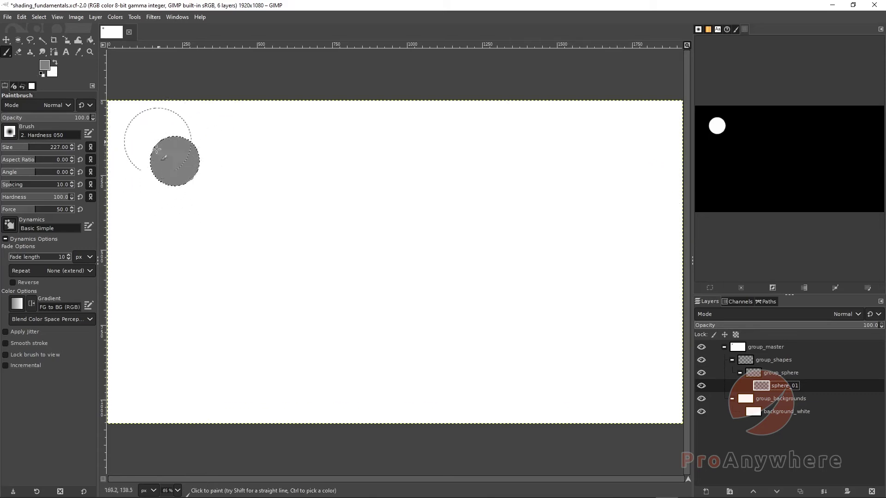
# - Switch to the Airbrush tool and magnify the canvas to 150% around the grey circle
pyautogui.click(7, 54)
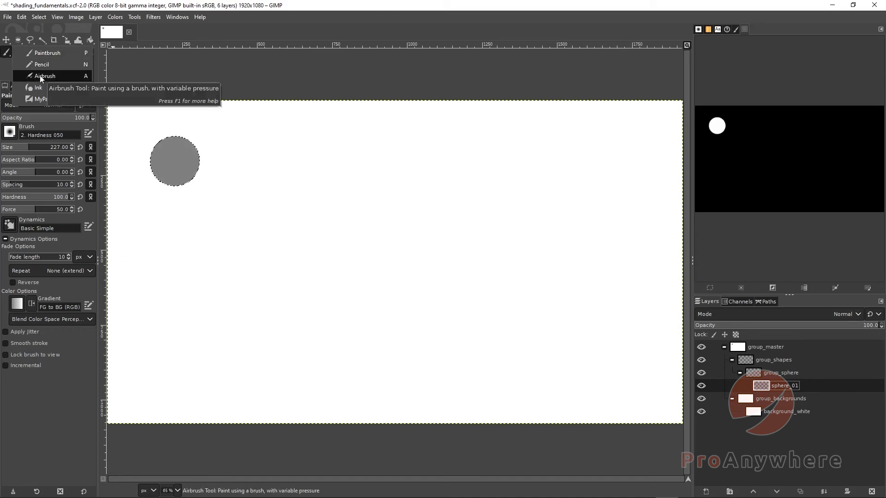
pyautogui.click(39, 76)
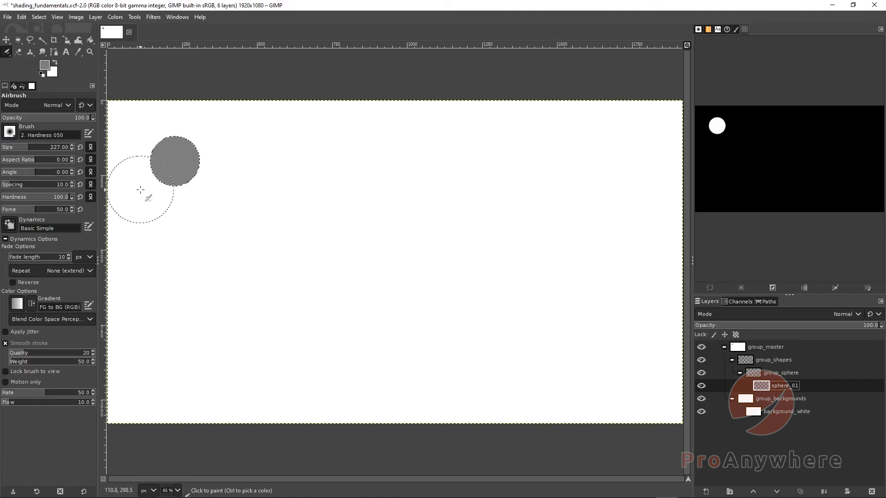
pyautogui.press('1')
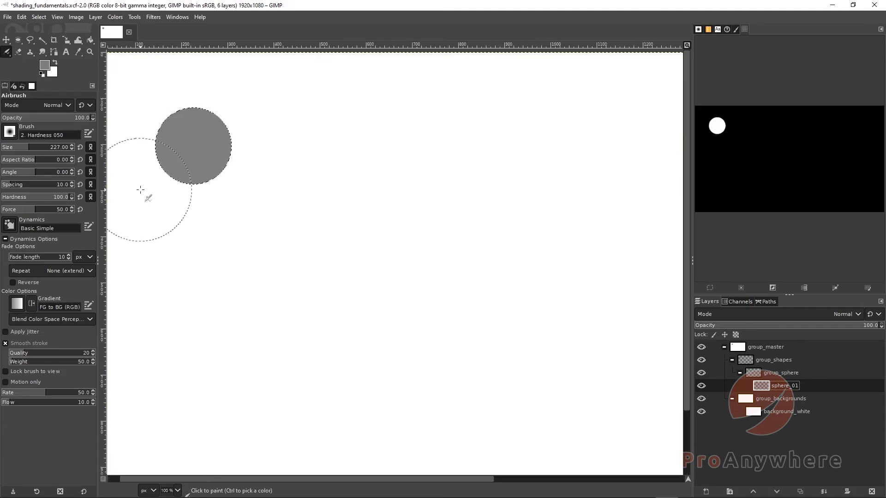
pyautogui.press('+')
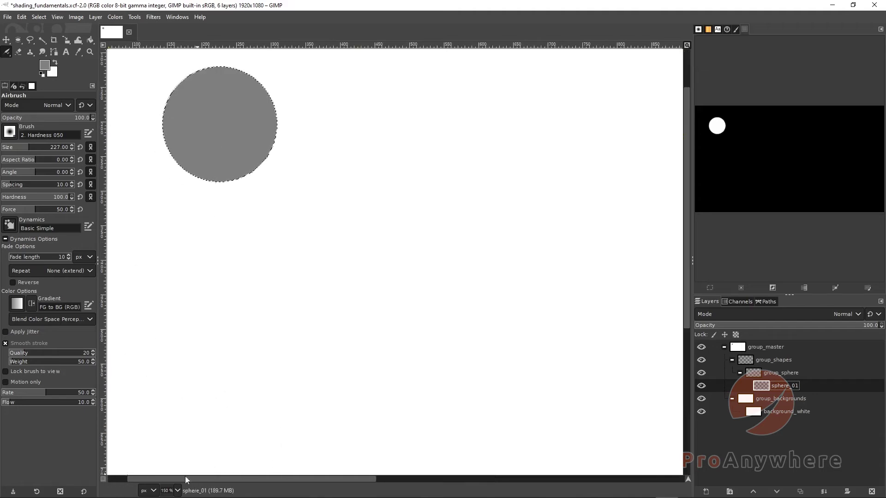
pyautogui.click(178, 491)
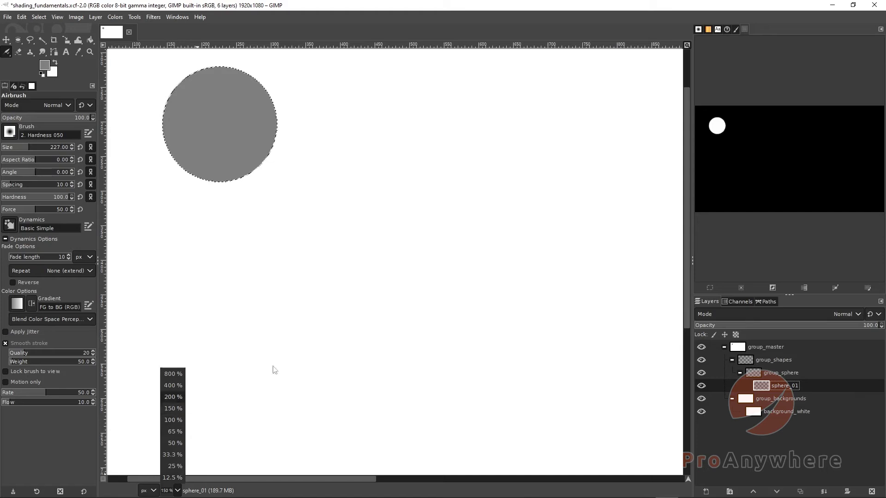
pyautogui.click(277, 24)
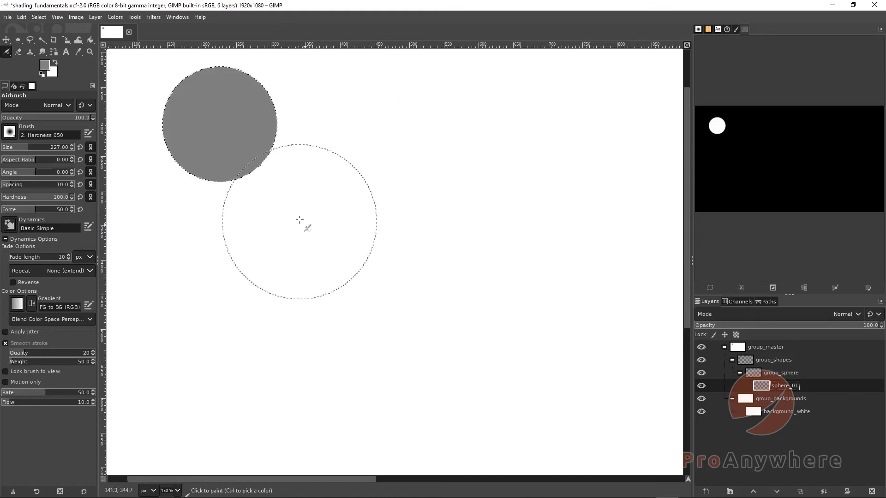
pyautogui.press('BackSpace')
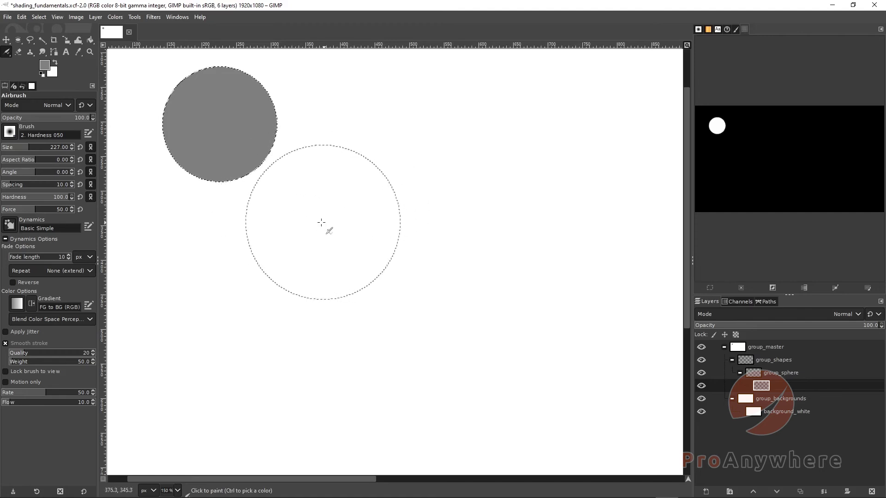
# - Centre the grey circle in the canvas view at 300% magnification
pyautogui.click(6, 40)
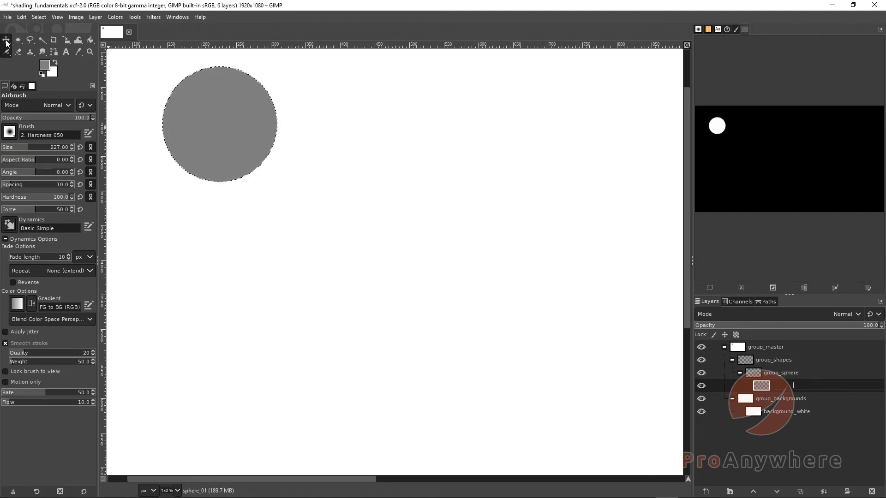
pyautogui.moveTo(686, 120); pyautogui.dragTo(690, 96)
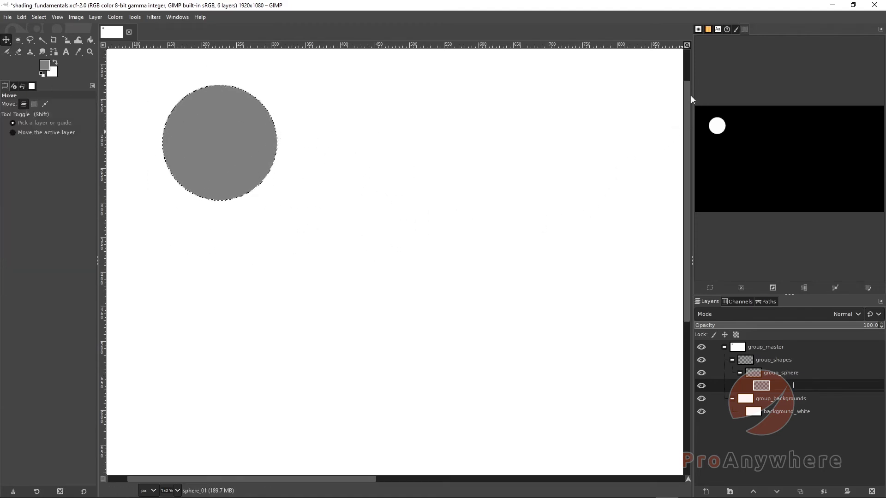
pyautogui.moveTo(342, 238); pyautogui.dragTo(413, 281)
pyautogui.hotkey('ctrl', 'z')
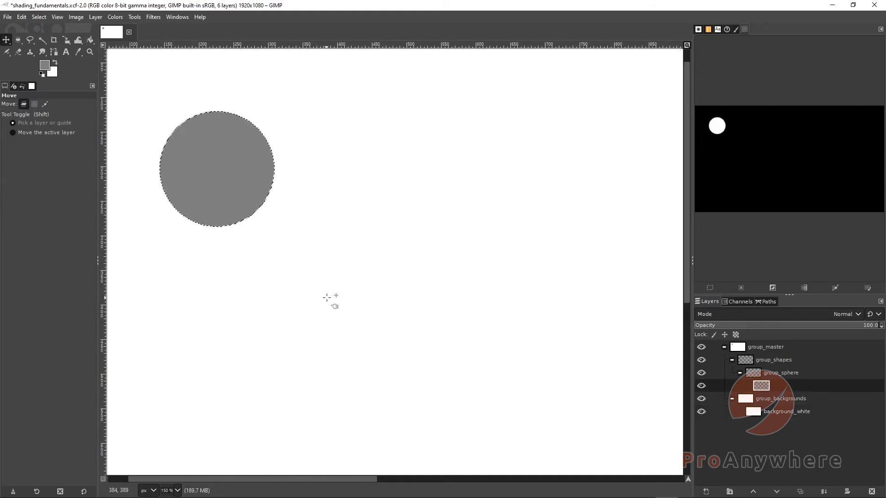
pyautogui.moveTo(333, 277); pyautogui.dragTo(402, 323)
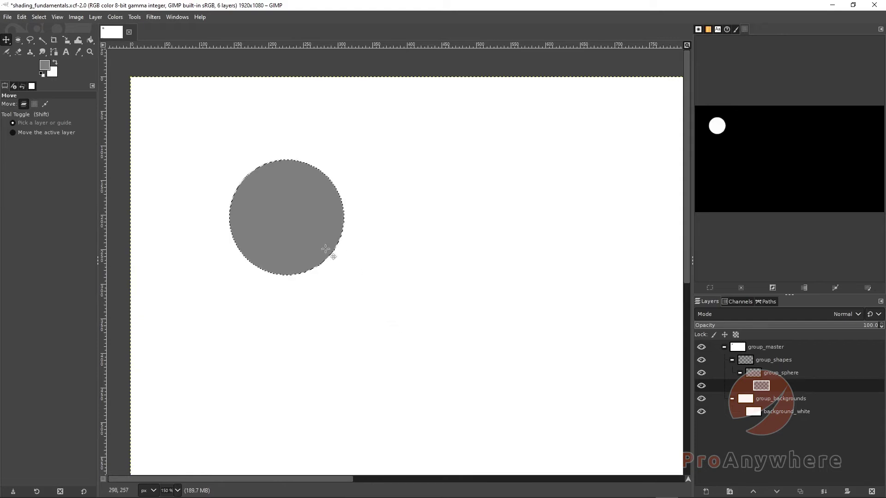
pyautogui.moveTo(390, 293); pyautogui.dragTo(513, 375)
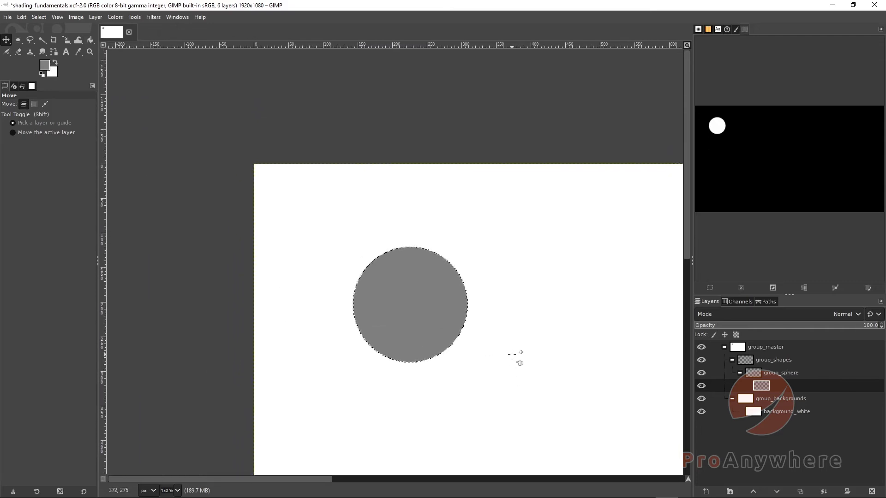
pyautogui.keyDown('ctrl'); pyautogui.scroll(2, 511, 354); pyautogui.keyUp('ctrl')
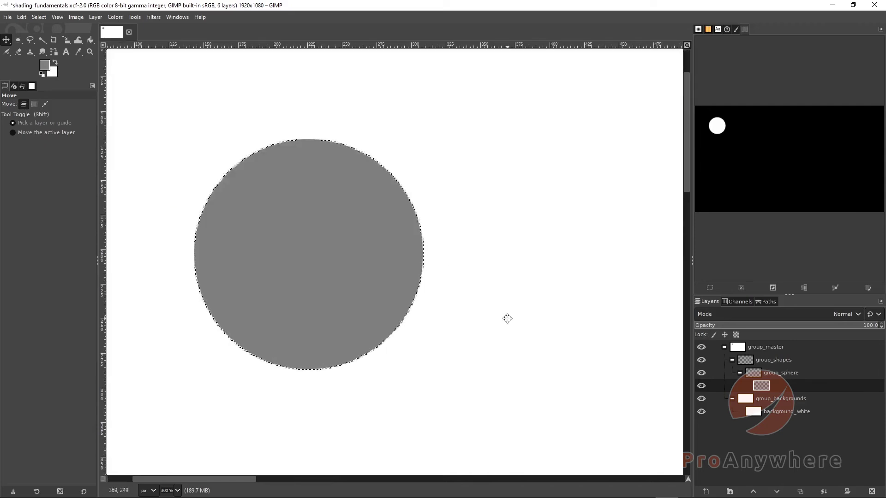
pyautogui.moveTo(507, 319); pyautogui.dragTo(555, 360)
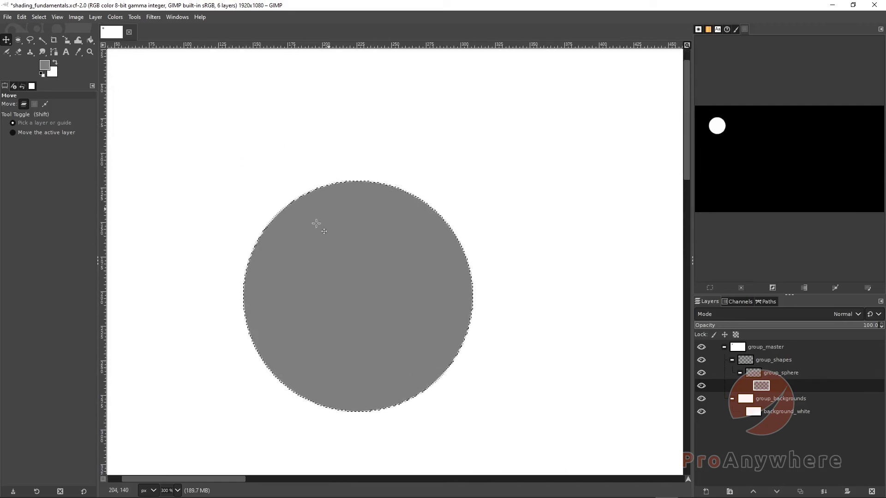
# - Reactivate the Airbrush with a brush size of 53 and reset the hardness to 50
pyautogui.click(6, 54)
pyautogui.click(24, 73)
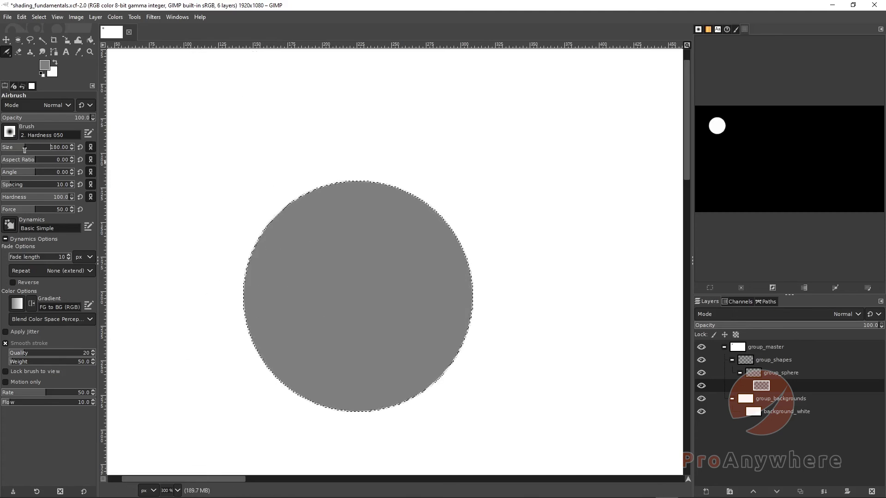
pyautogui.moveTo(24, 148); pyautogui.dragTo(12, 148)
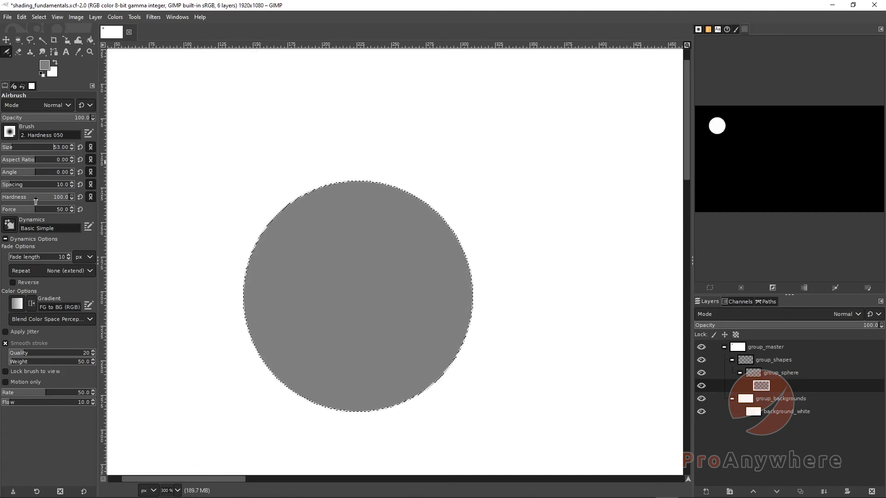
pyautogui.moveTo(62, 197); pyautogui.dragTo(36, 196)
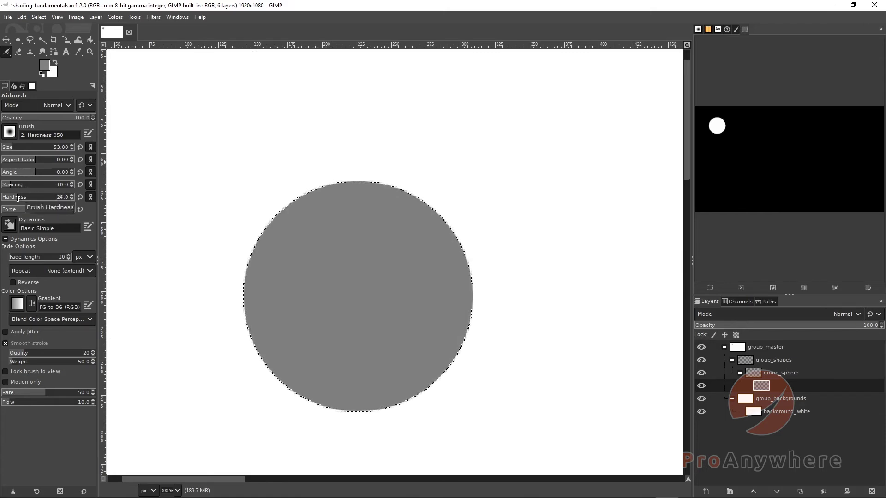
pyautogui.click(80, 197)
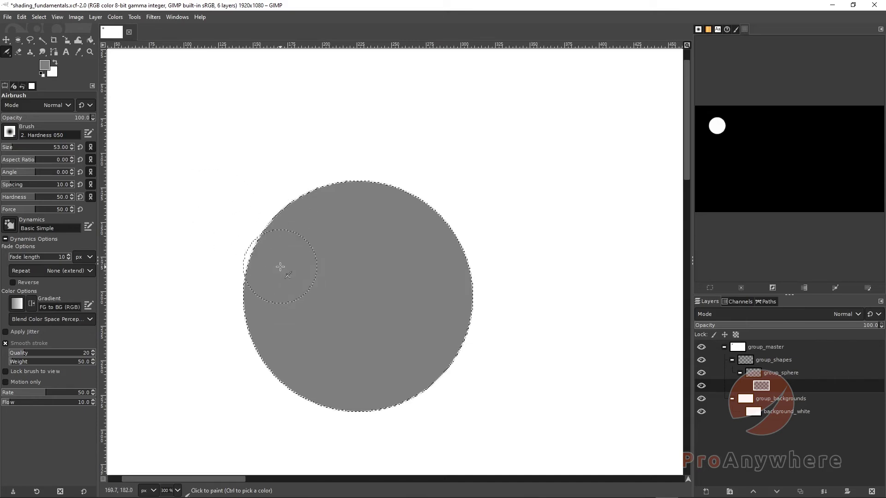
# - Adjust the Airbrush size against the circle until it is 100
pyautogui.press(']')
pyautogui.press(']')
pyautogui.press('[')
pyautogui.press('[')
pyautogui.press('[')
pyautogui.press('[')
pyautogui.press('[')
pyautogui.press('[')
pyautogui.press('[')
pyautogui.press('[')
pyautogui.press('[')
pyautogui.press('[')
pyautogui.press('[')
pyautogui.press('[')
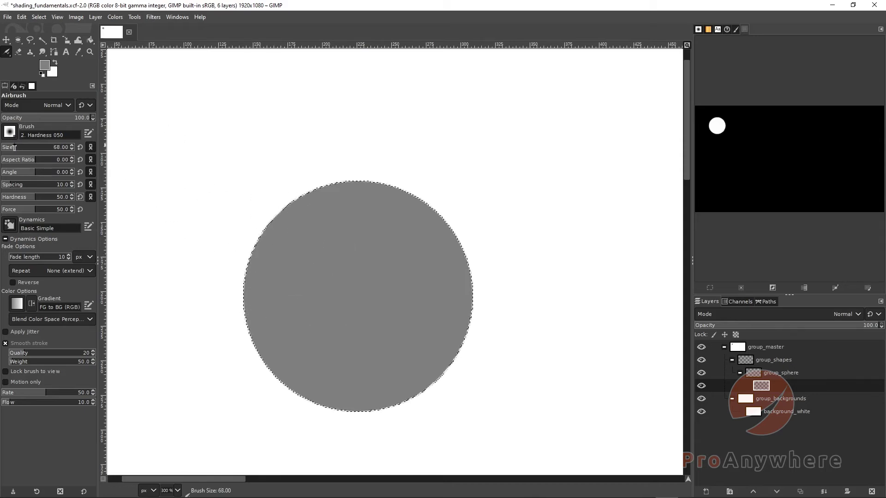
pyautogui.press(']')
pyautogui.press(']')
pyautogui.press(']')
pyautogui.press(']')
pyautogui.press(']')
pyautogui.press(']')
pyautogui.press(']')
pyautogui.press(']')
pyautogui.press(']')
pyautogui.press(']')
pyautogui.press(']')
pyautogui.press(']')
pyautogui.press(']')
pyautogui.press(']')
pyautogui.press(']')
pyautogui.press(']')
pyautogui.press(']')
pyautogui.press(']')
pyautogui.press(']')
pyautogui.press(']')
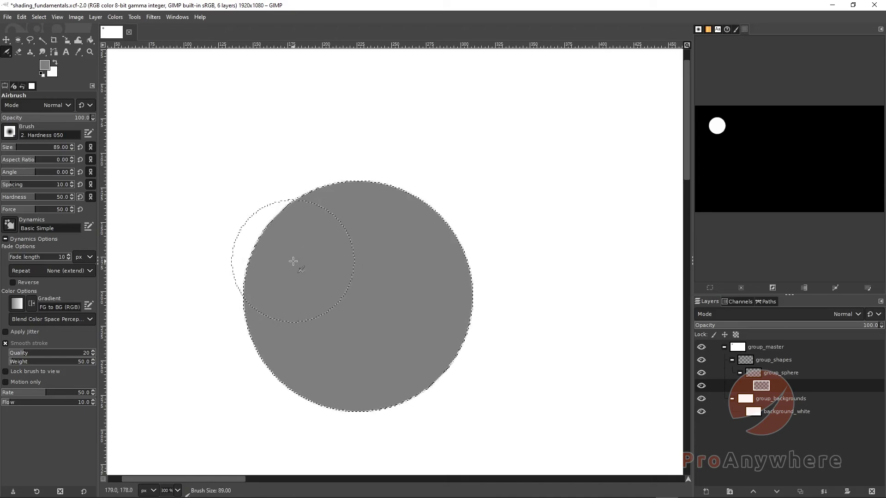
pyautogui.press('[')
pyautogui.press('[')
pyautogui.press('[')
pyautogui.press('[')
pyautogui.press('[')
pyautogui.press('[')
pyautogui.press('[')
pyautogui.press('[')
pyautogui.press('[')
pyautogui.press('[')
pyautogui.press('[')
pyautogui.press('[')
pyautogui.press('[')
pyautogui.press('[')
pyautogui.press('[')
pyautogui.press(']')
pyautogui.press(']')
pyautogui.press(']')
pyautogui.press(']')
pyautogui.press(']')
pyautogui.press(']')
pyautogui.press(']')
pyautogui.press(']')
pyautogui.press(']')
pyautogui.press(']')
pyautogui.press(']')
pyautogui.press(']')
pyautogui.press(']')
pyautogui.press(']')
pyautogui.press(']')
pyautogui.press(']')
pyautogui.press(']')
pyautogui.press(']')
pyautogui.press(']')
pyautogui.press(']')
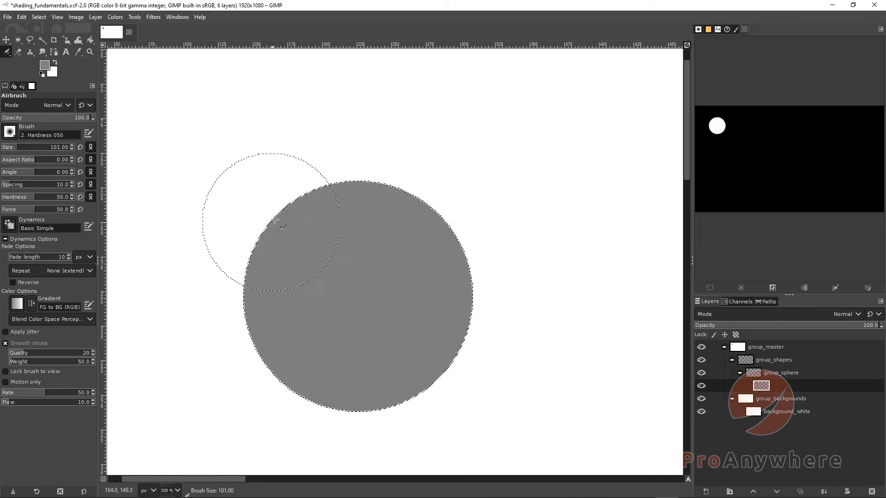
# - Set the foreground colour to light grey d3d3d3, with an HSV value of 82.8
pyautogui.click(44, 65)
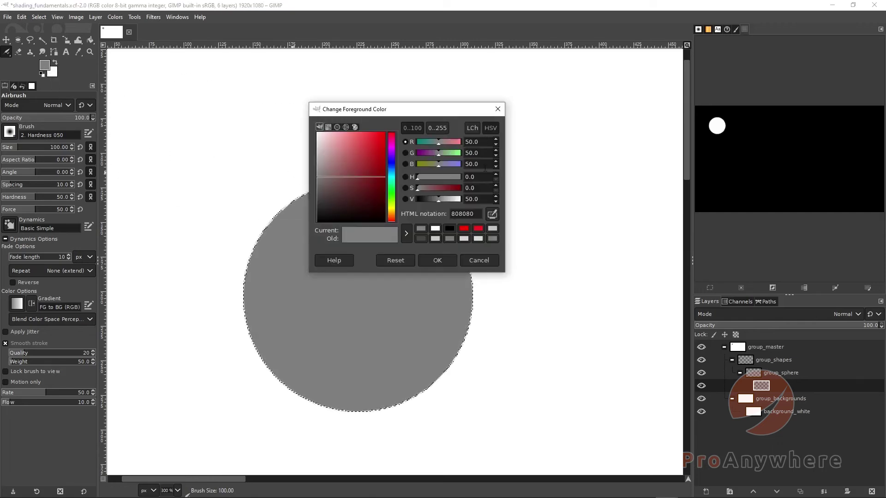
pyautogui.click(489, 132)
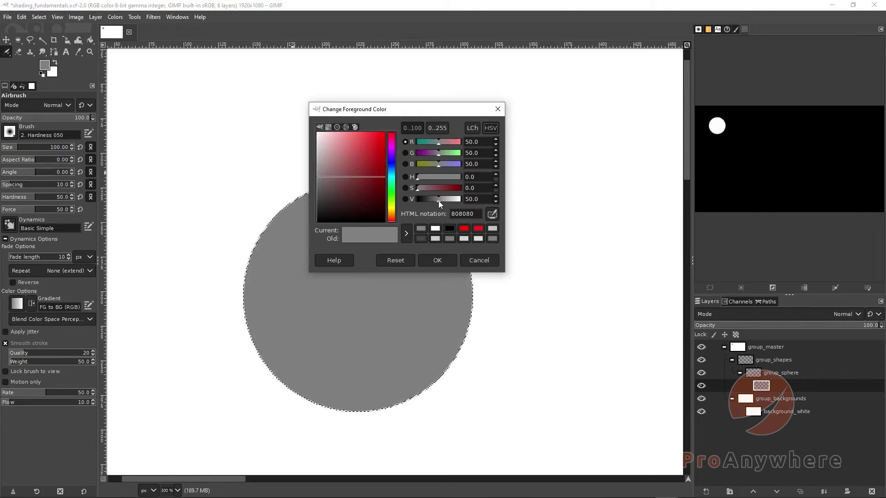
pyautogui.moveTo(435, 202); pyautogui.dragTo(450, 203)
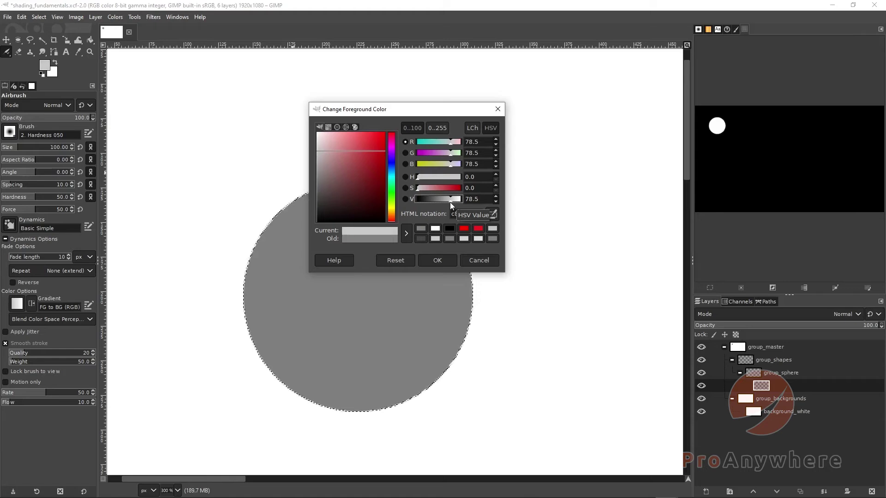
pyautogui.click(438, 260)
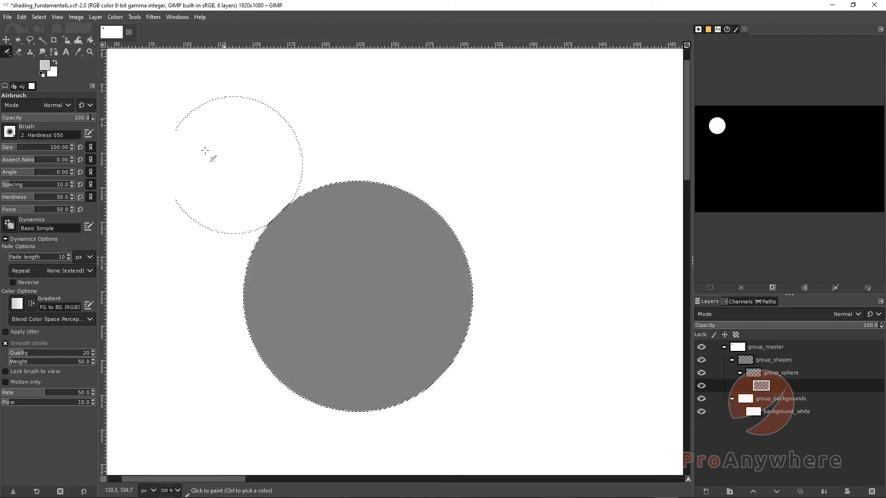
pyautogui.click(46, 67)
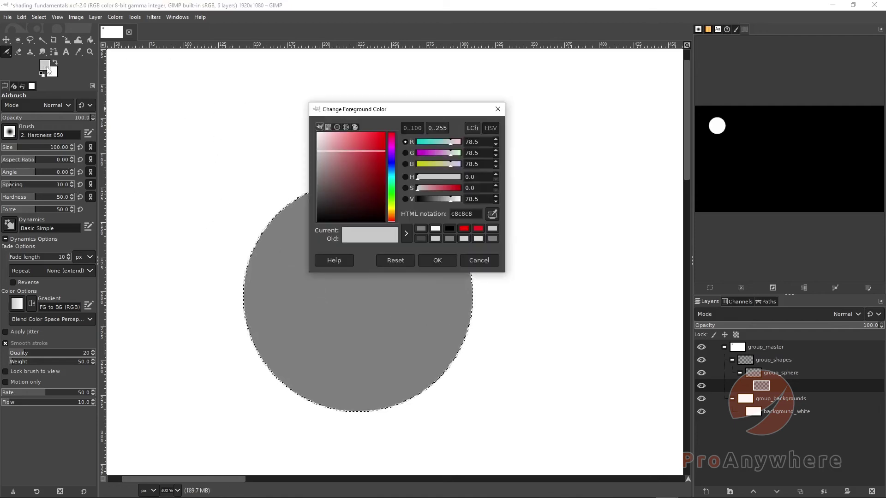
pyautogui.click(452, 200)
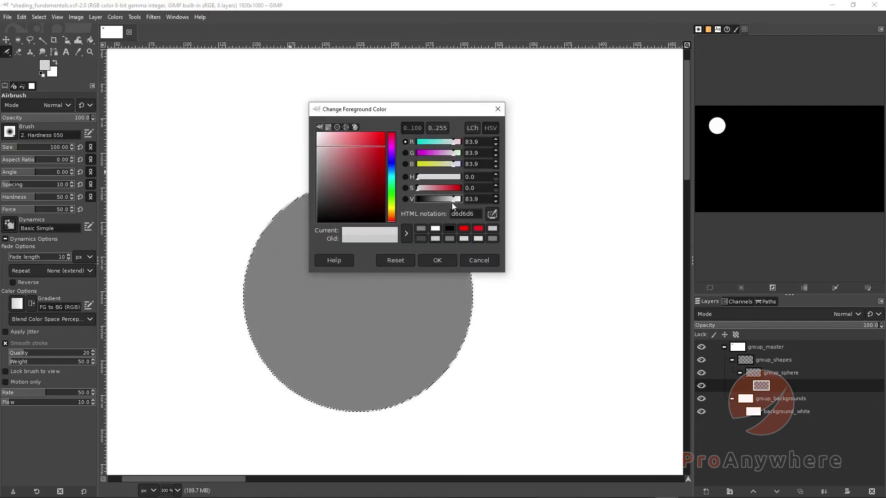
pyautogui.click(440, 260)
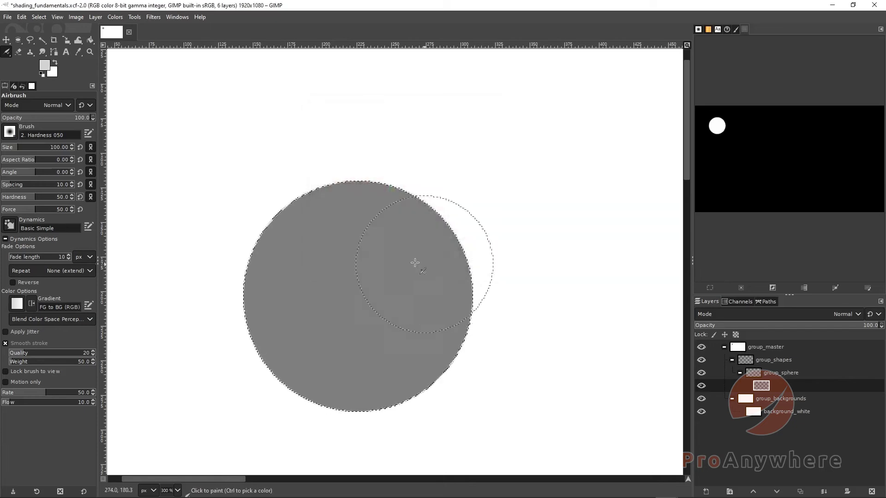
# - Airbrush a broad, soft light-grey area over the upper-left part of the selected circle
pyautogui.click(8, 52)
pyautogui.click(30, 75)
pyautogui.moveTo(241, 198)
pyautogui.mouseDown()
pyautogui.moveTo(265, 215)
pyautogui.moveTo(301, 196)
pyautogui.moveTo(275, 221)
pyautogui.moveTo(311, 204)
pyautogui.moveTo(266, 235)
pyautogui.moveTo(290, 229)
pyautogui.moveTo(269, 241)
pyautogui.moveTo(294, 242)
pyautogui.moveTo(328, 213)
pyautogui.moveTo(336, 178)
pyautogui.moveTo(261, 178)
pyautogui.moveTo(272, 222)
pyautogui.moveTo(295, 215)
pyautogui.moveTo(288, 226)
pyautogui.moveTo(294, 230)
pyautogui.moveTo(329, 195)
pyautogui.moveTo(290, 246)
pyautogui.moveTo(260, 264)
pyautogui.moveTo(292, 249)
pyautogui.moveTo(328, 214)
pyautogui.moveTo(336, 180)
pyautogui.moveTo(309, 252)
pyautogui.moveTo(276, 266)
pyautogui.moveTo(267, 259)
pyautogui.moveTo(285, 246)
pyautogui.moveTo(291, 265)
pyautogui.moveTo(309, 269)
pyautogui.moveTo(287, 278)
pyautogui.moveTo(329, 260)
pyautogui.moveTo(352, 205)
pyautogui.moveTo(342, 258)
pyautogui.moveTo(331, 270)
pyautogui.moveTo(341, 260)
pyautogui.moveTo(346, 205)
pyautogui.moveTo(361, 193)
pyautogui.moveTo(364, 214)
pyautogui.moveTo(352, 238)
pyautogui.moveTo(329, 256)
pyautogui.moveTo(272, 270)
pyautogui.moveTo(314, 212)
pyautogui.moveTo(311, 198)
pyautogui.moveTo(305, 224)
pyautogui.moveTo(342, 199)
pyautogui.moveTo(366, 238)
pyautogui.moveTo(341, 292)
pyautogui.moveTo(283, 283)
pyautogui.moveTo(338, 239)
pyautogui.moveTo(339, 220)
pyautogui.mouseUp()
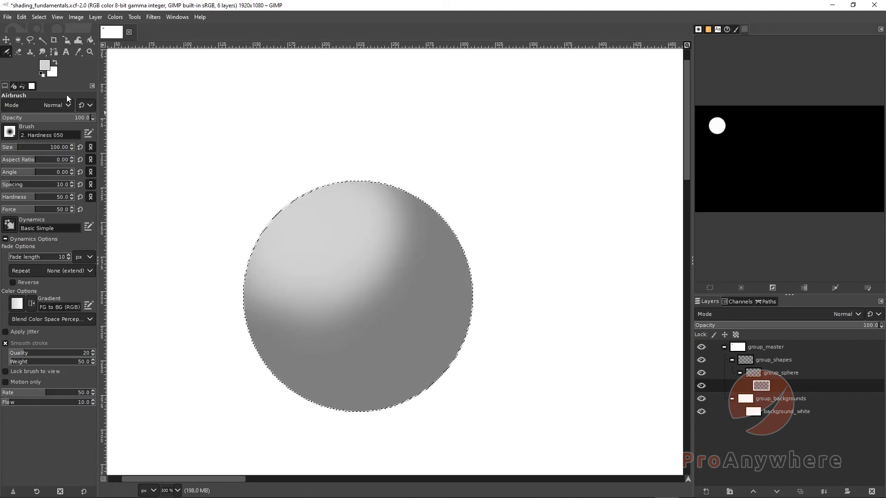
# - Lighten the foreground colour to efefef, with an HSV value of 93.5
pyautogui.click(44, 66)
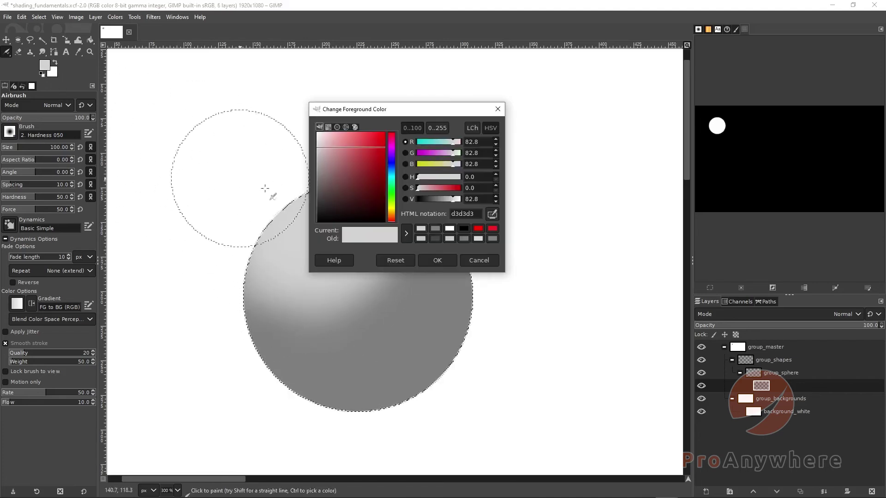
pyautogui.moveTo(454, 199); pyautogui.dragTo(458, 199)
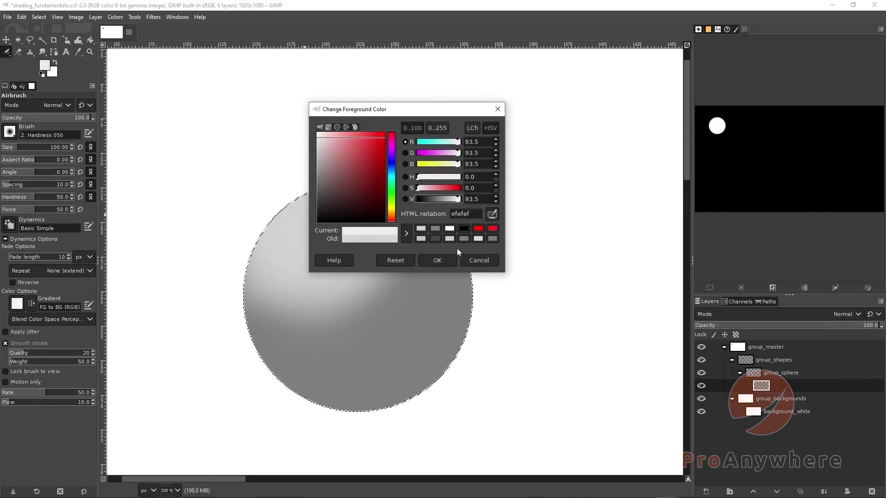
pyautogui.click(443, 260)
# - Airbrush a brighter highlight inside the circle's upper-left lit area with the brush size at 69
pyautogui.press('[')
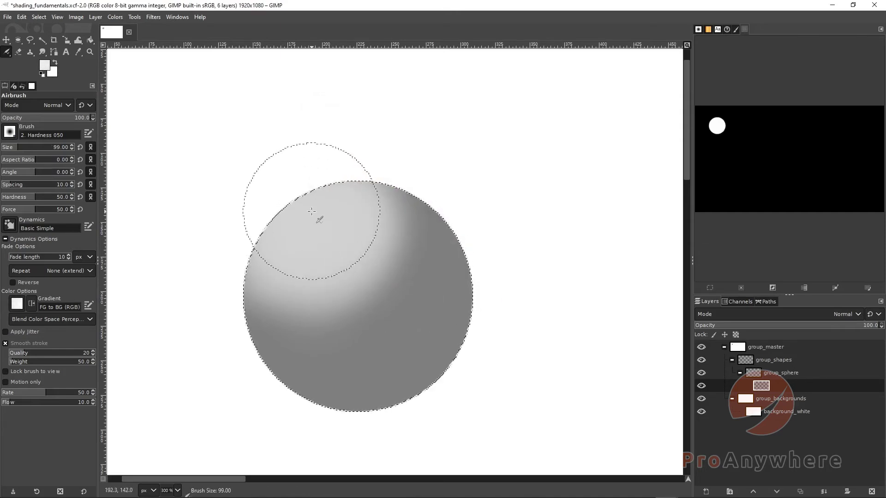
pyautogui.press('[')
pyautogui.press(']')
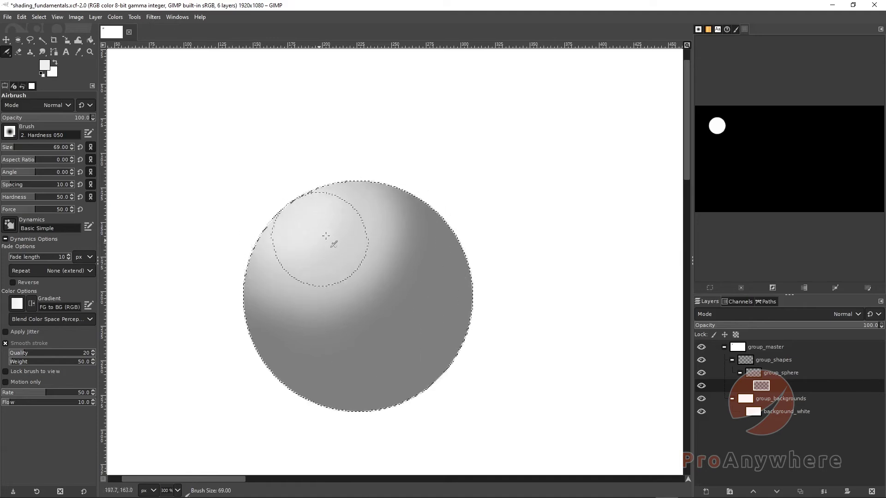
pyautogui.moveTo(325, 236)
pyautogui.mouseDown()
pyautogui.moveTo(343, 203)
pyautogui.moveTo(325, 258)
pyautogui.moveTo(279, 256)
pyautogui.moveTo(316, 257)
pyautogui.moveTo(337, 238)
pyautogui.mouseUp()
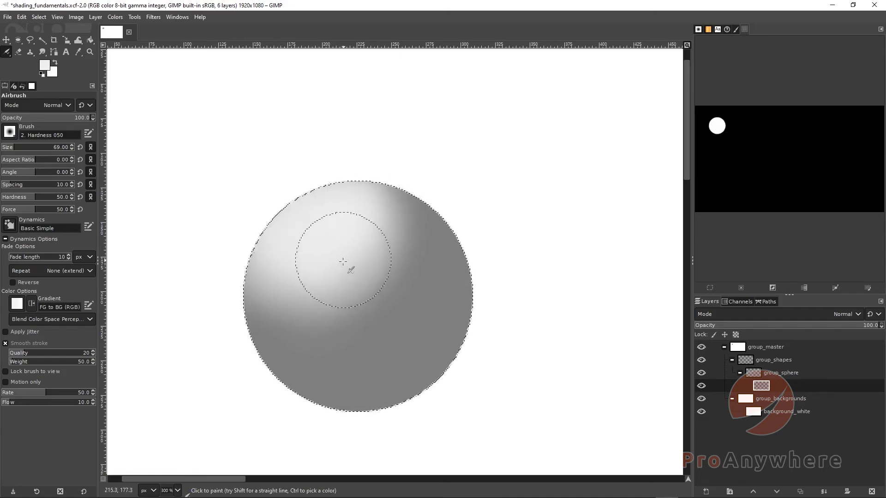
# - Sample the circle's mid grey as the background colour with the Color Picker and return to the Airbrush
pyautogui.press('ctrl')
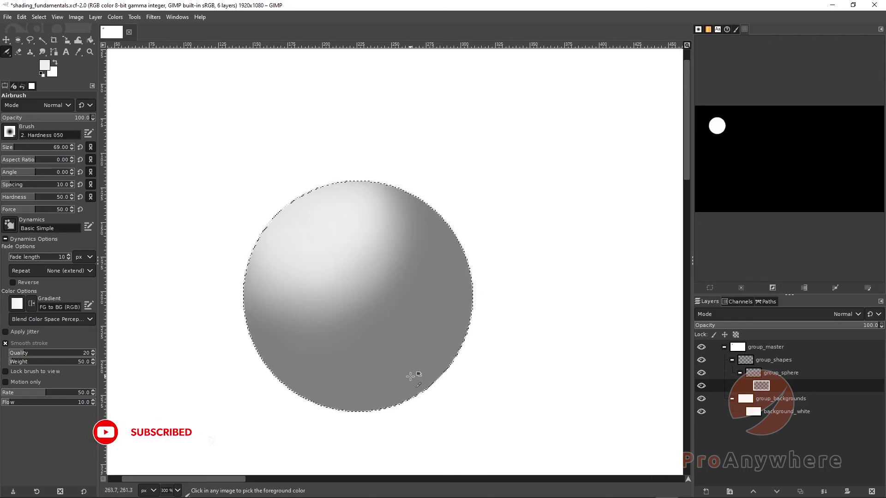
pyautogui.click(78, 54)
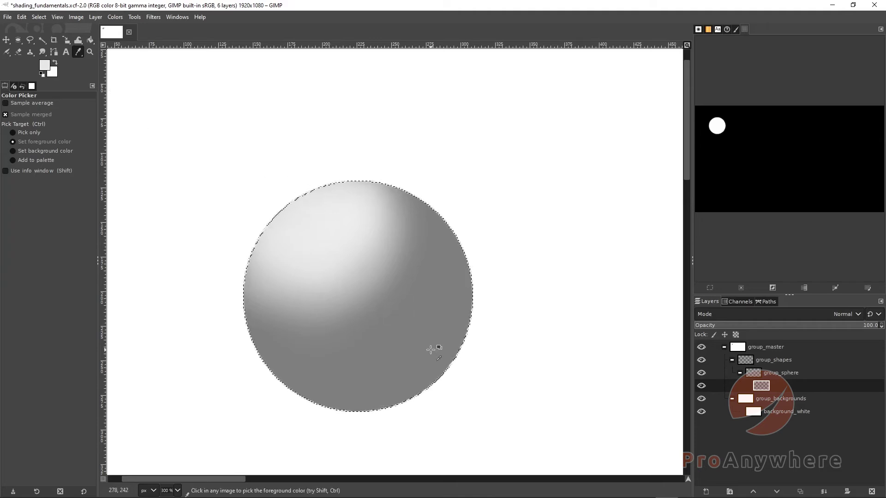
pyautogui.press('ctrl')
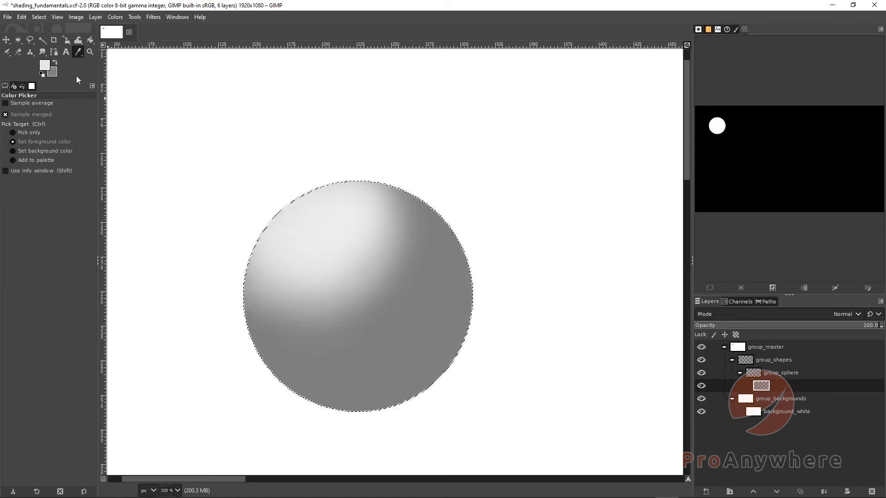
pyautogui.click(4, 53)
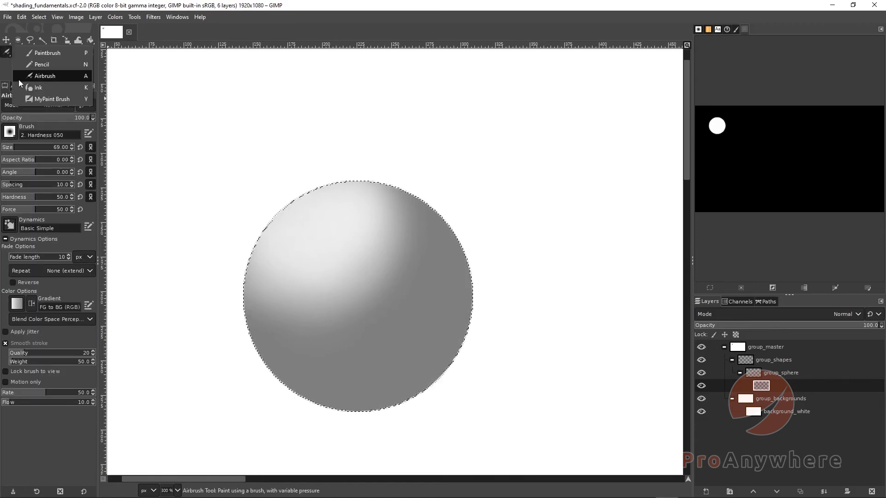
pyautogui.click(20, 79)
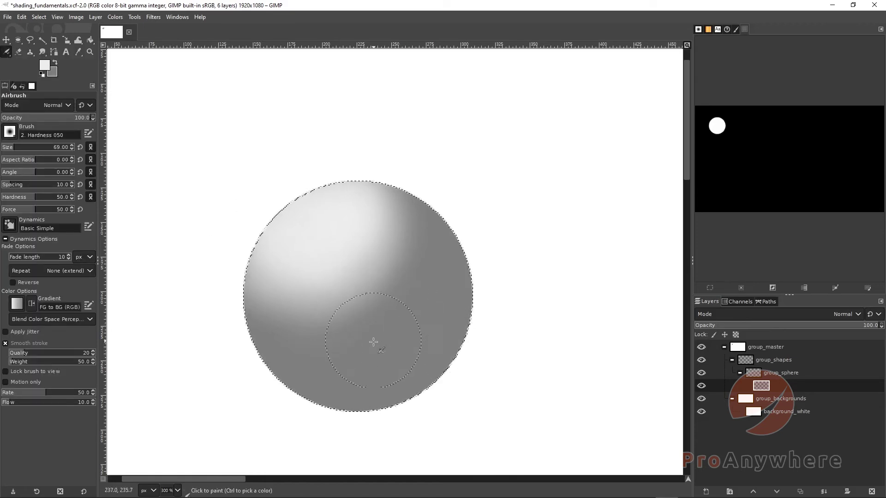
pyautogui.moveTo(390, 334); pyautogui.dragTo(390, 349)
pyautogui.hotkey('ctrl', 'z')
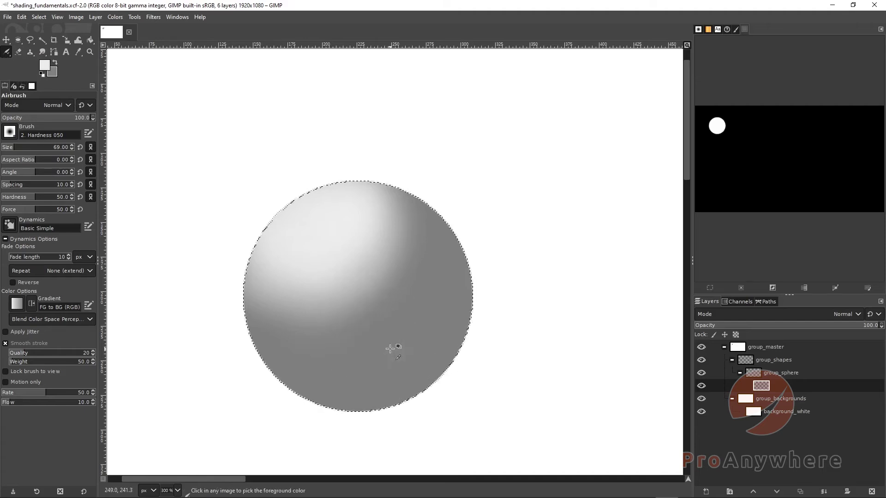
# - Sample the light grey below the highlight and airbrush it in a wide diagonal band across the sphere's middle
pyautogui.keyDown('ctrl'); pyautogui.click(429, 358); pyautogui.keyUp('ctrl')
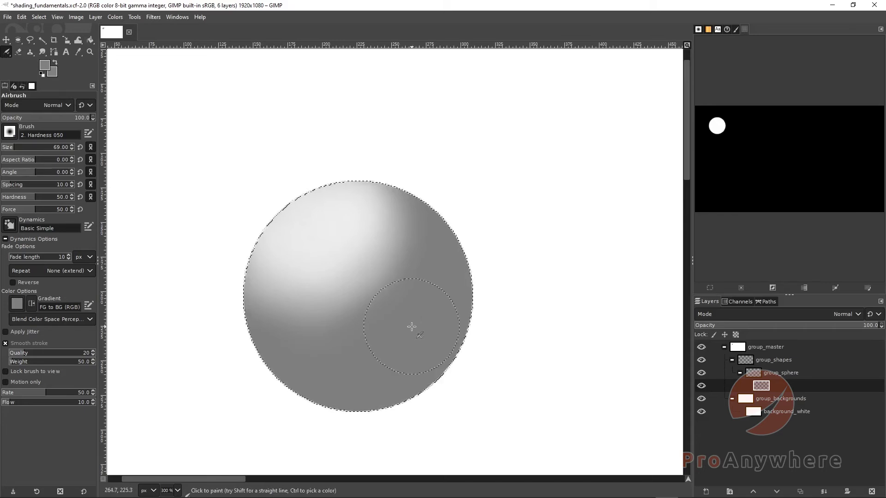
pyautogui.keyDown('ctrl'); pyautogui.click(326, 275); pyautogui.keyUp('ctrl')
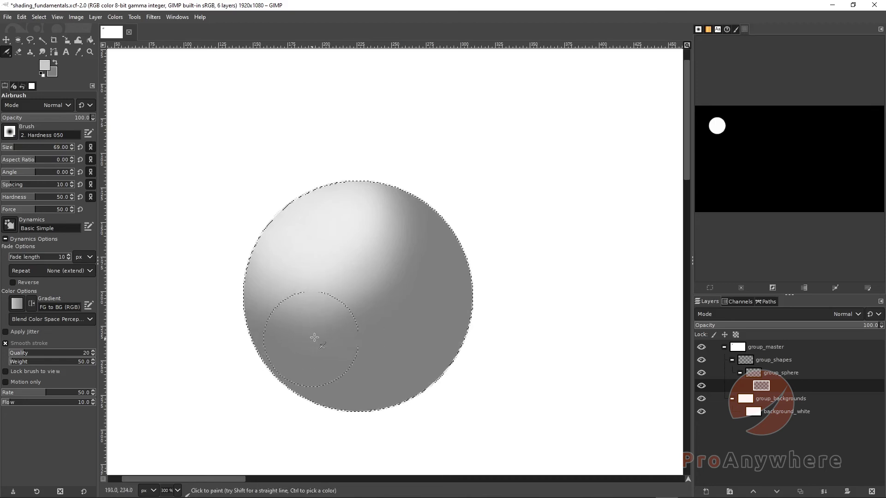
pyautogui.moveTo(314, 337)
pyautogui.mouseDown()
pyautogui.moveTo(284, 317)
pyautogui.moveTo(382, 306)
pyautogui.moveTo(377, 314)
pyautogui.moveTo(397, 288)
pyautogui.moveTo(339, 325)
pyautogui.moveTo(352, 321)
pyautogui.moveTo(266, 324)
pyautogui.moveTo(371, 307)
pyautogui.moveTo(406, 278)
pyautogui.moveTo(418, 232)
pyautogui.moveTo(404, 206)
pyautogui.moveTo(396, 203)
pyautogui.moveTo(375, 267)
pyautogui.mouseUp()
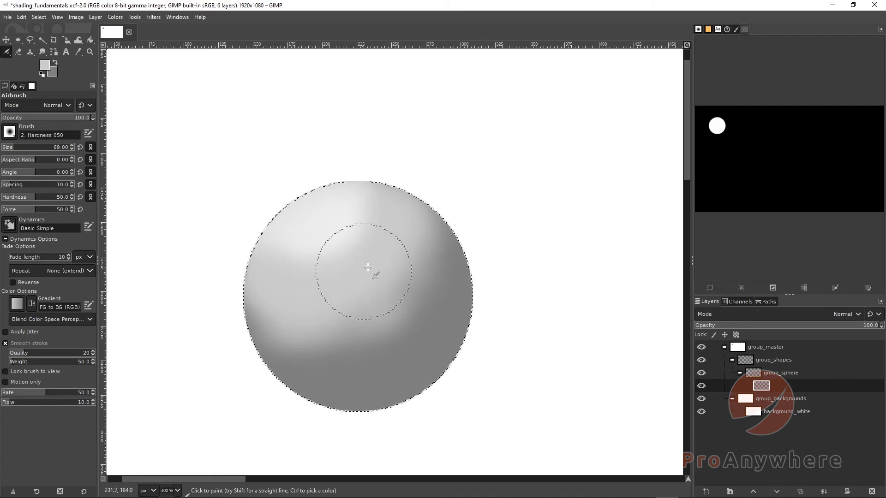
pyautogui.moveTo(292, 314)
pyautogui.mouseDown()
pyautogui.moveTo(257, 302)
pyautogui.moveTo(286, 320)
pyautogui.mouseUp()
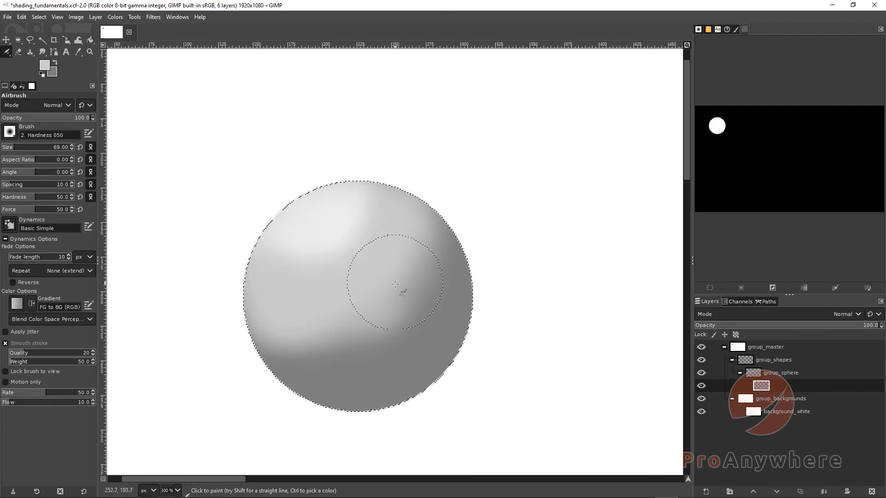
pyautogui.moveTo(418, 261); pyautogui.dragTo(416, 234)
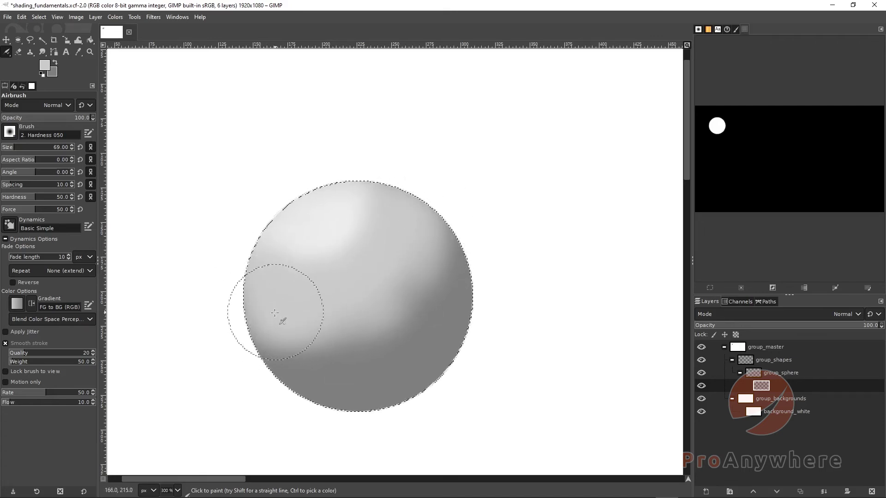
# - Sample the mid grey from the sphere's lower part and airbrush it along the lower-right side to reshape the shaded area
pyautogui.keyDown('ctrl'); pyautogui.click(387, 389); pyautogui.keyUp('ctrl')
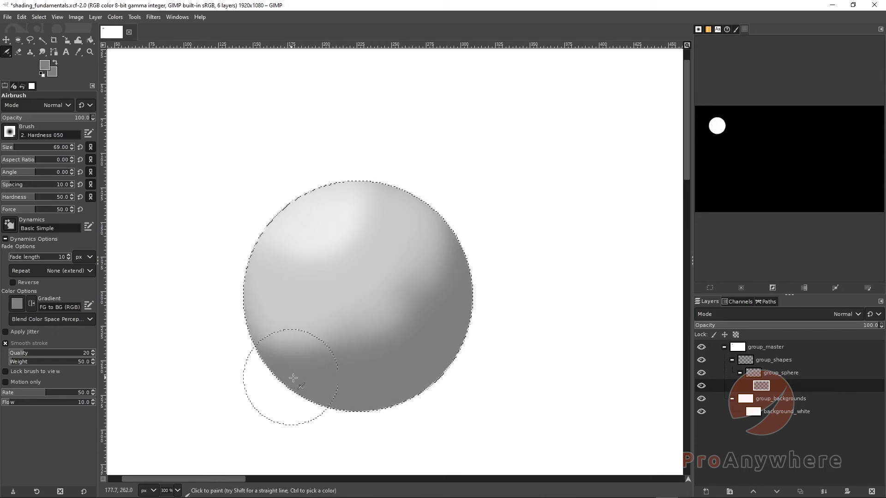
pyautogui.moveTo(293, 377)
pyautogui.mouseDown()
pyautogui.moveTo(341, 379)
pyautogui.moveTo(308, 375)
pyautogui.moveTo(395, 348)
pyautogui.moveTo(460, 311)
pyautogui.moveTo(475, 267)
pyautogui.moveTo(460, 292)
pyautogui.moveTo(451, 281)
pyautogui.moveTo(365, 355)
pyautogui.moveTo(310, 371)
pyautogui.moveTo(365, 360)
pyautogui.moveTo(466, 297)
pyautogui.mouseUp()
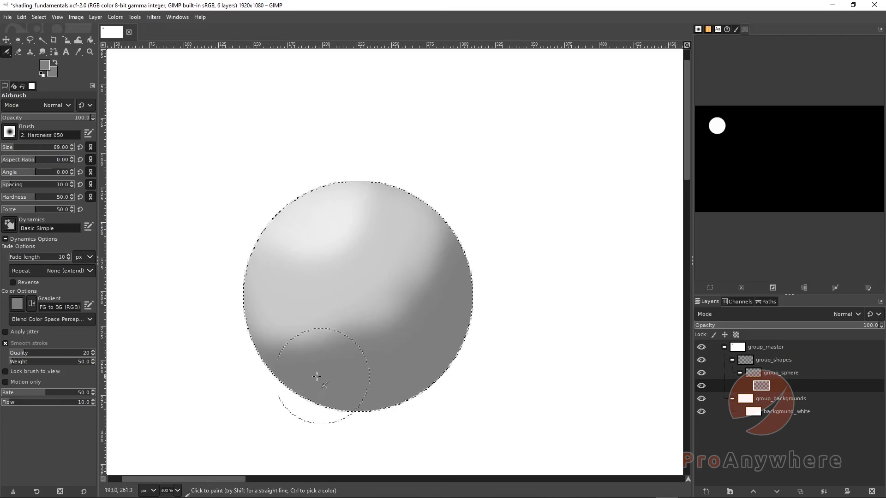
pyautogui.moveTo(287, 376)
pyautogui.mouseDown()
pyautogui.moveTo(332, 366)
pyautogui.moveTo(404, 335)
pyautogui.moveTo(473, 256)
pyautogui.mouseUp()
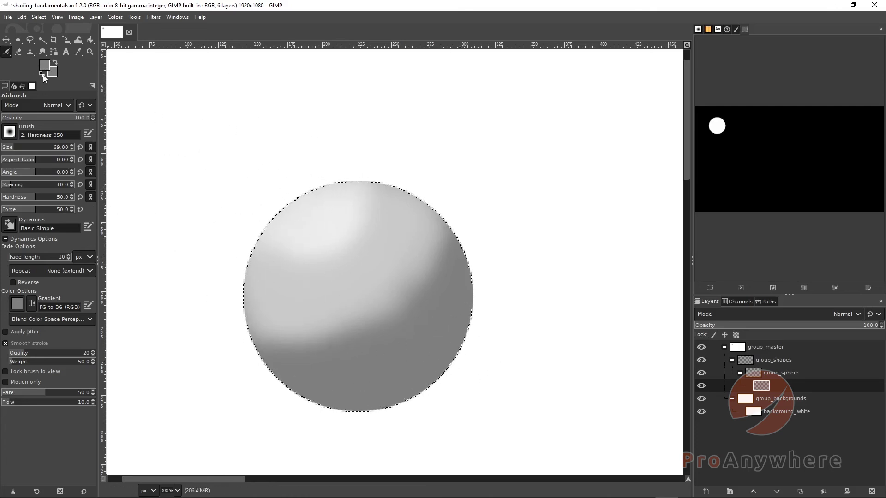
# - Darken the foreground colour to 262626, with an HSV value of 15.1
pyautogui.moveTo(48, 68); pyautogui.dragTo(46, 73)
pyautogui.click(43, 65)
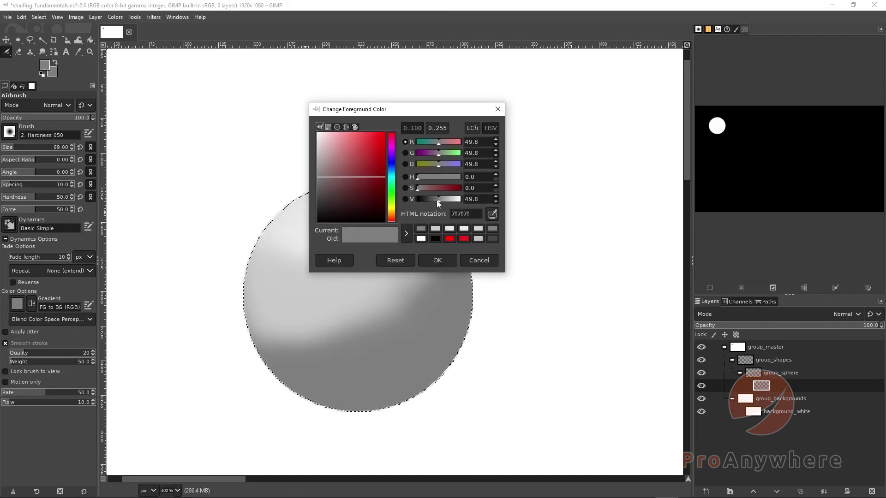
pyautogui.moveTo(439, 200); pyautogui.dragTo(427, 201)
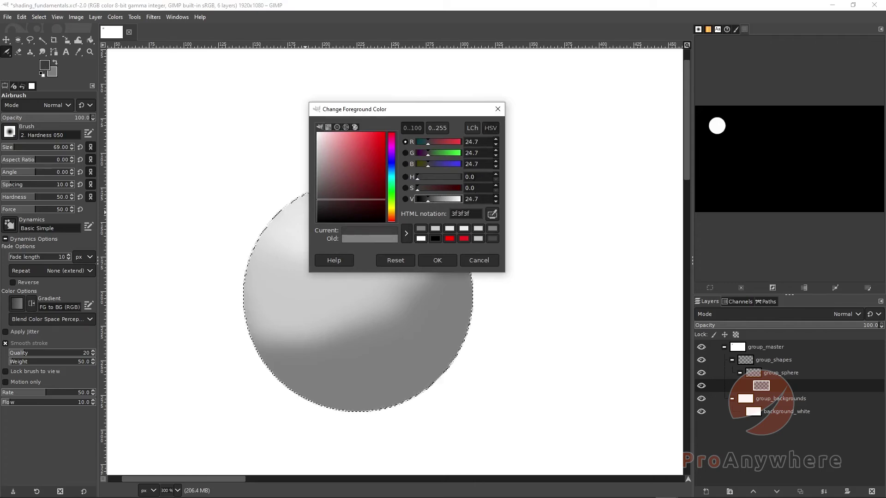
pyautogui.moveTo(427, 201)
pyautogui.mouseDown()
pyautogui.moveTo(456, 192)
pyautogui.moveTo(423, 202)
pyautogui.moveTo(449, 204)
pyautogui.moveTo(456, 192)
pyautogui.moveTo(423, 200)
pyautogui.mouseUp()
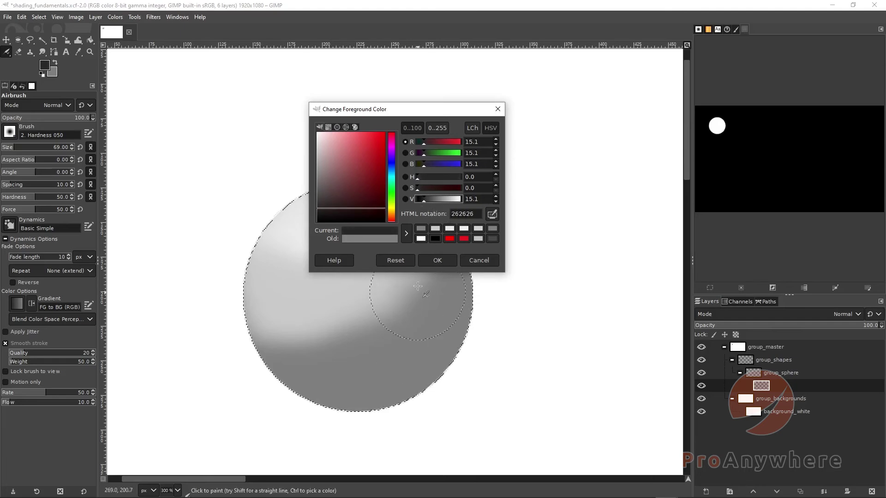
pyautogui.click(435, 260)
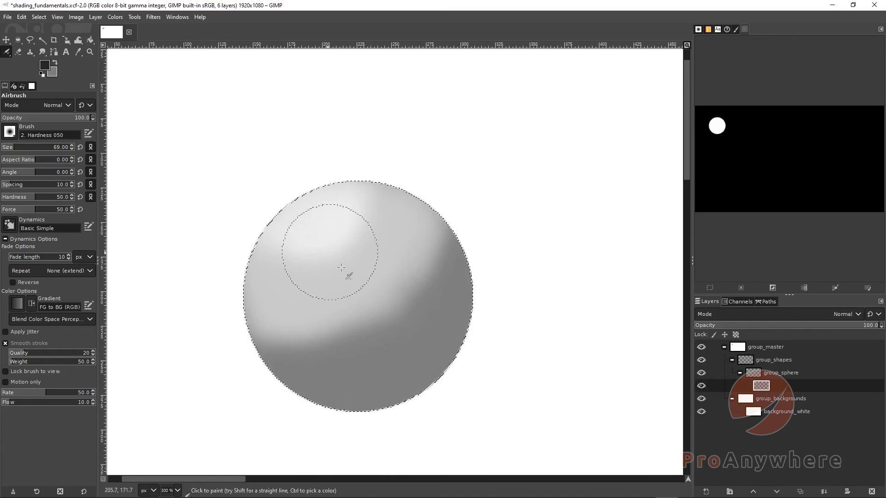
# - Airbrush a dark shadow along the sphere's lower-right edge
pyautogui.rightClick(766, 383)
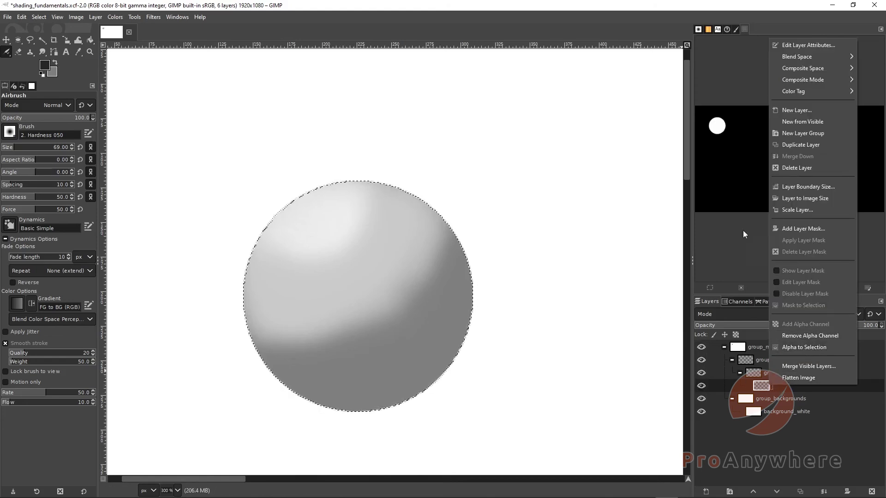
pyautogui.click(724, 103)
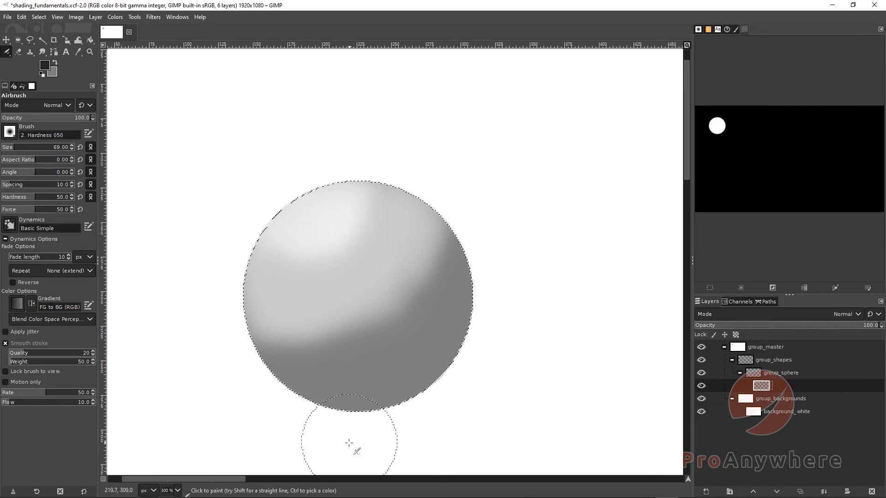
pyautogui.moveTo(345, 432)
pyautogui.mouseDown()
pyautogui.moveTo(406, 420)
pyautogui.moveTo(466, 391)
pyautogui.moveTo(406, 421)
pyautogui.moveTo(439, 408)
pyautogui.moveTo(427, 420)
pyautogui.moveTo(458, 393)
pyautogui.moveTo(410, 421)
pyautogui.moveTo(428, 409)
pyautogui.moveTo(374, 427)
pyautogui.moveTo(336, 427)
pyautogui.moveTo(362, 425)
pyautogui.moveTo(341, 433)
pyautogui.moveTo(359, 434)
pyautogui.moveTo(327, 420)
pyautogui.mouseUp()
pyautogui.moveTo(454, 375)
pyautogui.mouseDown()
pyautogui.moveTo(492, 330)
pyautogui.moveTo(466, 374)
pyautogui.moveTo(476, 381)
pyautogui.moveTo(442, 388)
pyautogui.moveTo(481, 364)
pyautogui.moveTo(394, 396)
pyautogui.mouseUp()
pyautogui.moveTo(327, 422)
pyautogui.mouseDown()
pyautogui.moveTo(445, 384)
pyautogui.moveTo(491, 353)
pyautogui.moveTo(386, 415)
pyautogui.moveTo(351, 418)
pyautogui.moveTo(484, 351)
pyautogui.mouseUp()
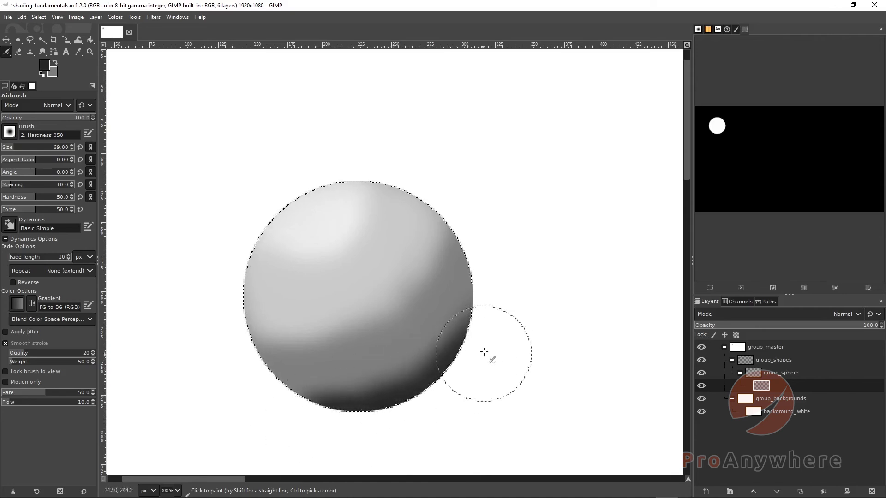
# - Sample the grey beside the dark shadow and, with brush hardness at 20, airbrush over its inner edge to soften the transition
pyautogui.press('ctrl')
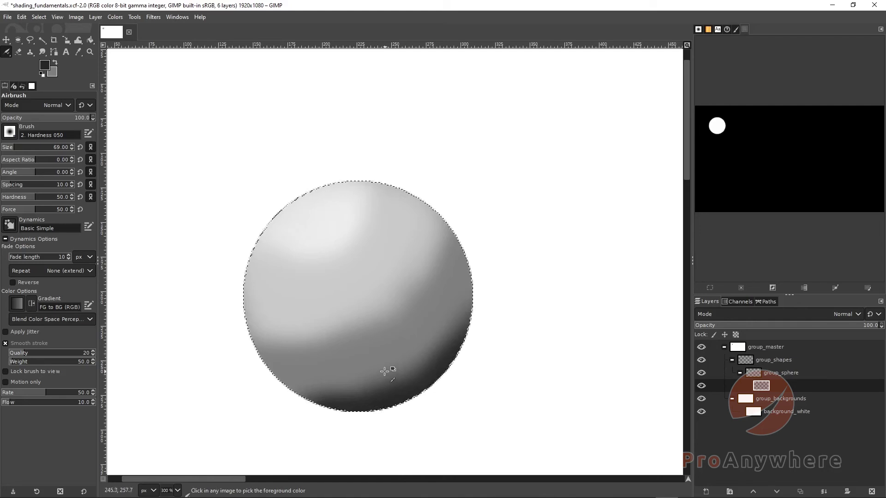
pyautogui.keyDown('ctrl'); pyautogui.click(384, 371); pyautogui.keyUp('ctrl')
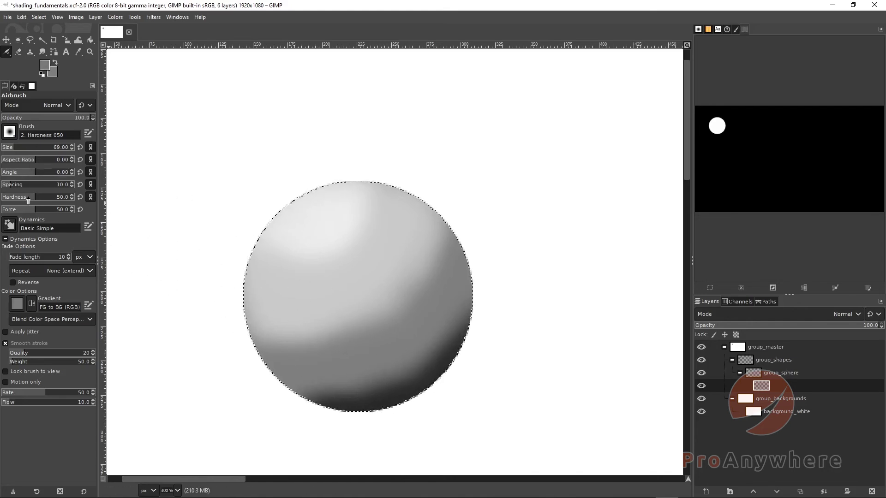
pyautogui.moveTo(17, 202); pyautogui.dragTo(15, 202)
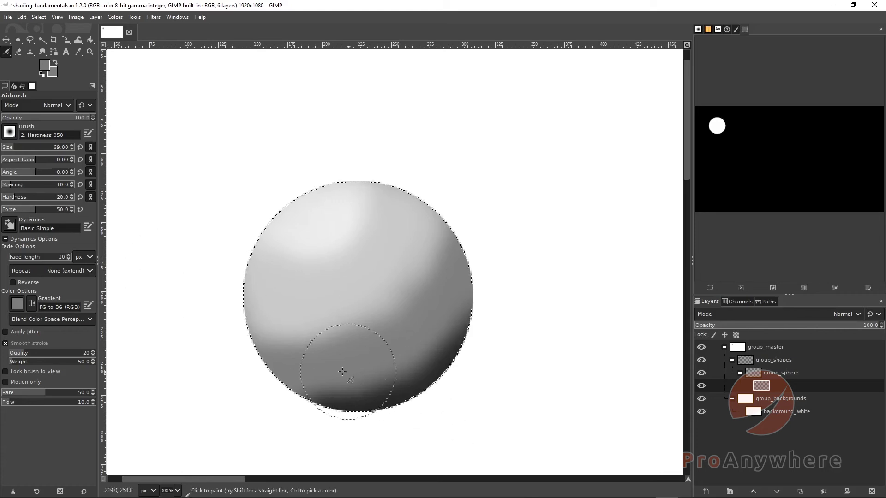
pyautogui.moveTo(325, 364)
pyautogui.mouseDown()
pyautogui.moveTo(435, 303)
pyautogui.moveTo(431, 312)
pyautogui.moveTo(441, 315)
pyautogui.moveTo(450, 308)
pyautogui.moveTo(418, 342)
pyautogui.mouseUp()
pyautogui.moveTo(312, 386)
pyautogui.mouseDown()
pyautogui.moveTo(348, 382)
pyautogui.moveTo(414, 348)
pyautogui.moveTo(448, 316)
pyautogui.moveTo(408, 344)
pyautogui.moveTo(333, 377)
pyautogui.moveTo(389, 370)
pyautogui.mouseUp()
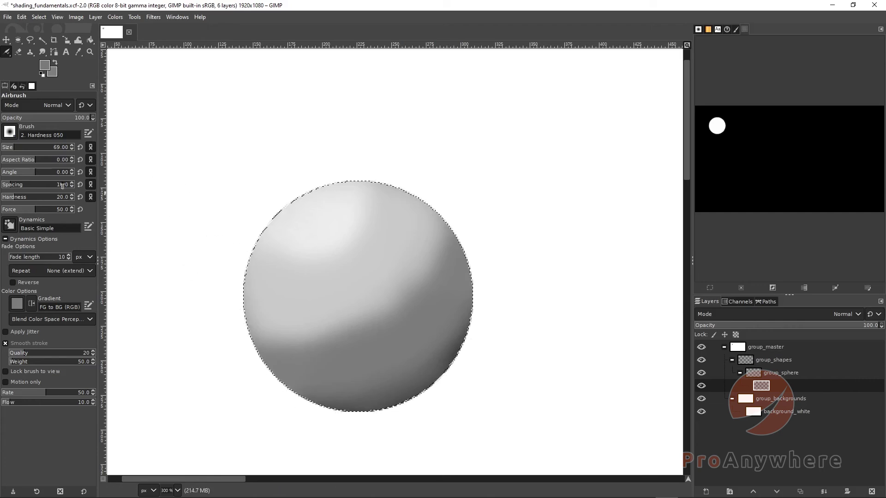
# - Set the foreground colour to dark grey 3f3f3f, with an HSV value of 24.7
pyautogui.click(44, 70)
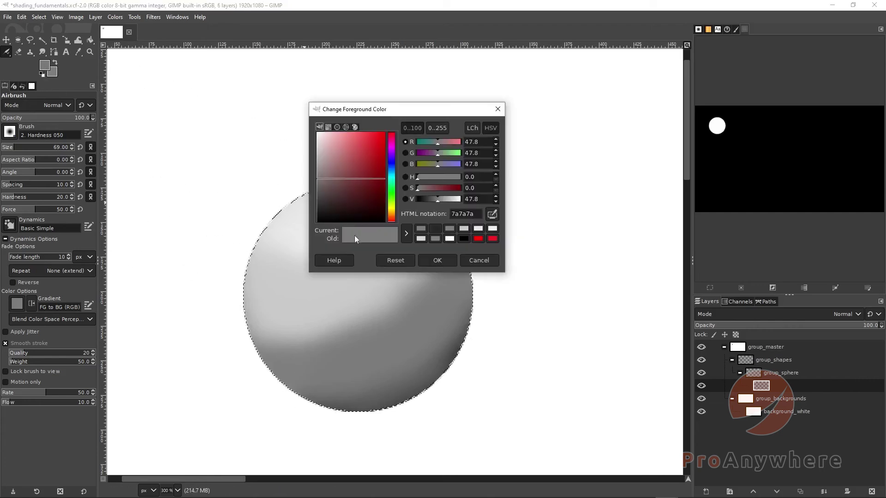
pyautogui.moveTo(443, 201); pyautogui.dragTo(427, 200)
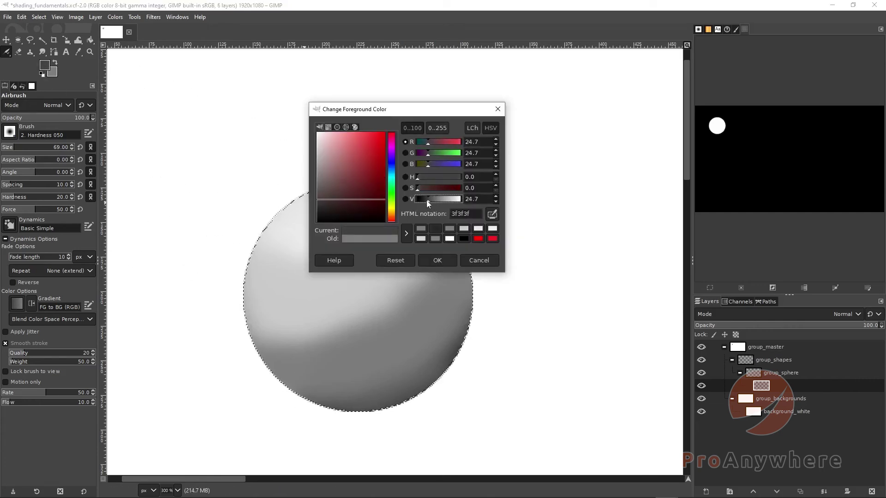
pyautogui.click(447, 260)
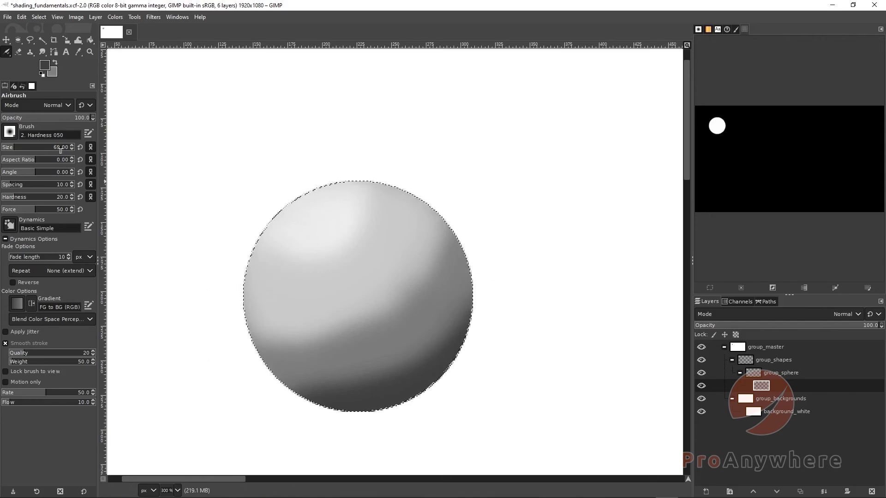
# - Lighten the foreground colour to bdbdbd, with an HSV value of 74.2
pyautogui.click(44, 67)
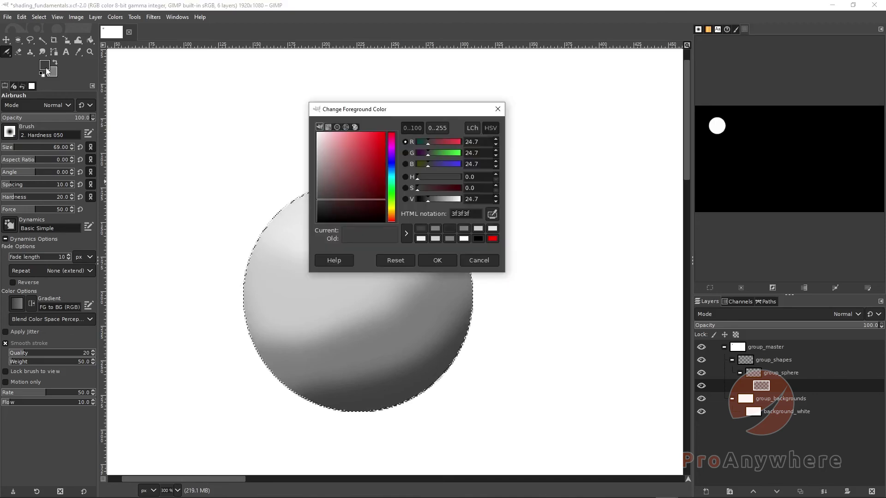
pyautogui.moveTo(442, 200); pyautogui.dragTo(449, 201)
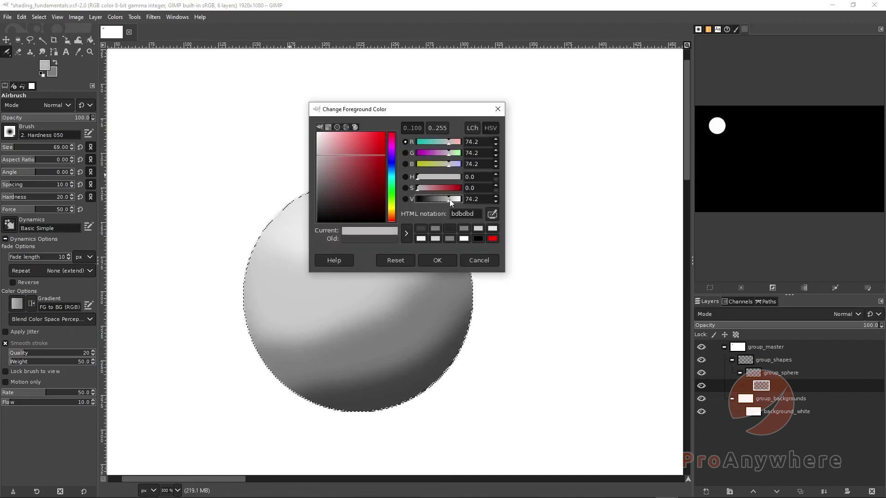
pyautogui.click(447, 258)
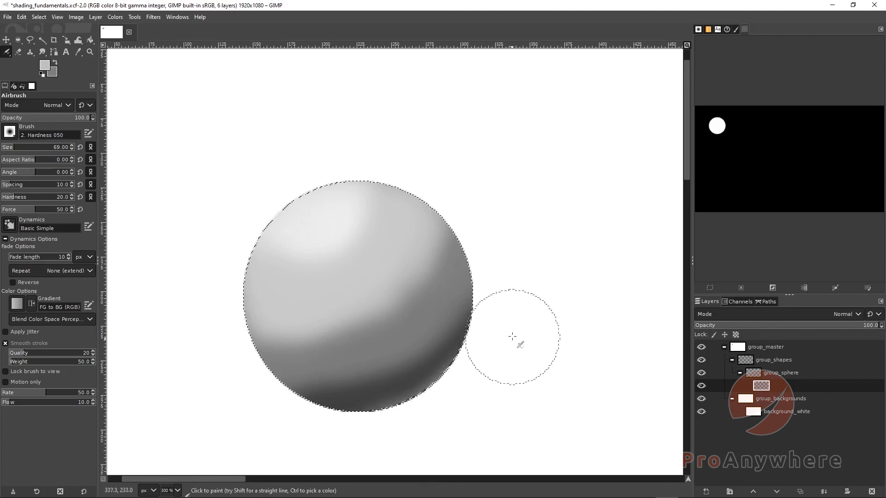
# - Airbrush a faint reflected-light rim along the sphere's lower-right edge, undoing the excess strokes, and clear the selection
pyautogui.moveTo(505, 314)
pyautogui.mouseDown()
pyautogui.moveTo(413, 399)
pyautogui.moveTo(352, 435)
pyautogui.moveTo(405, 454)
pyautogui.mouseUp()
pyautogui.hotkey('ctrl', 'z')
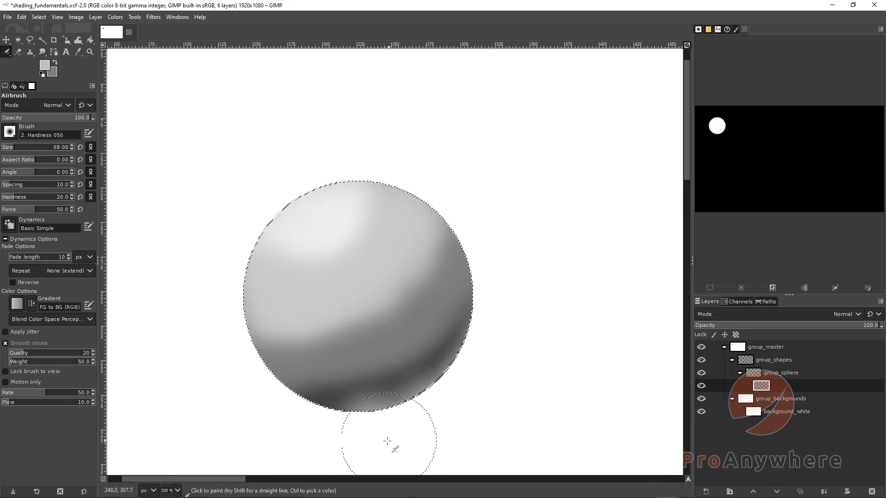
pyautogui.hotkey('ctrl', 'z')
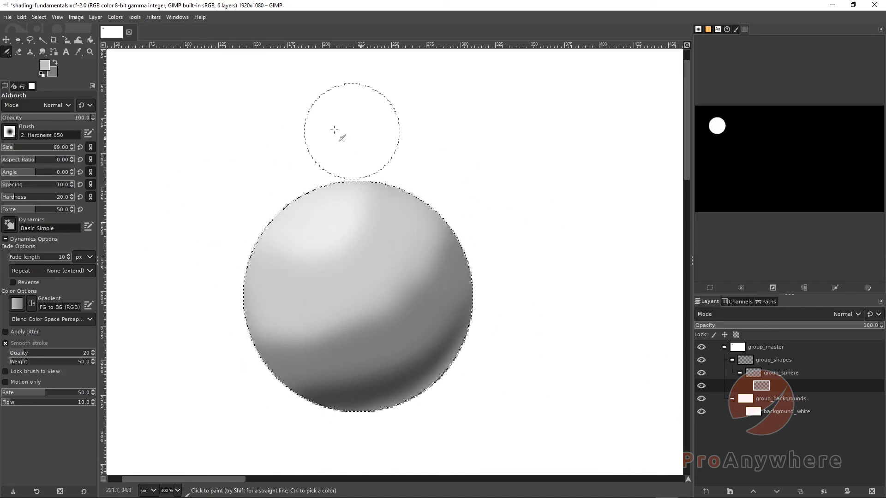
pyautogui.click(40, 17)
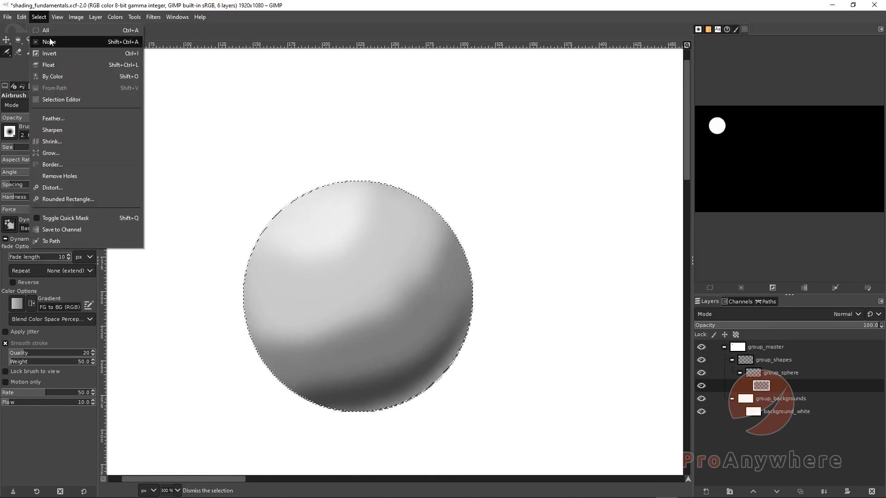
pyautogui.click(49, 42)
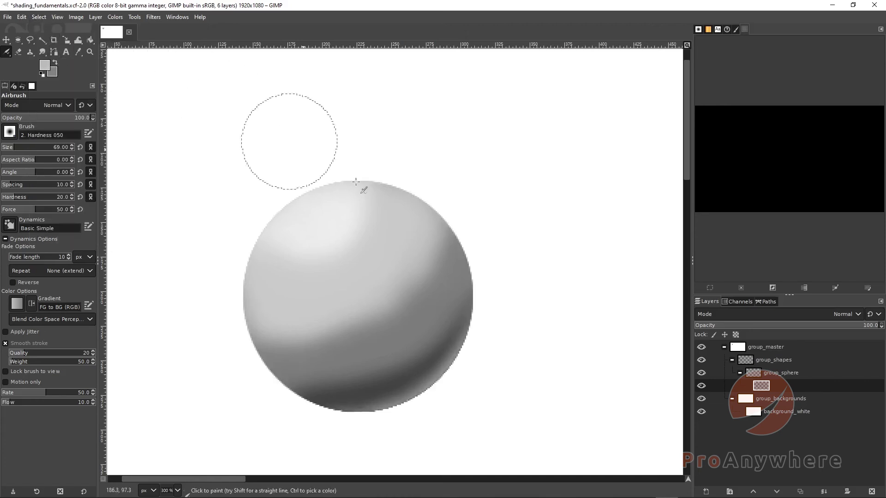
# - Rename the grey sphere's unnamed layer inside group_sphere as sphere_01
pyautogui.click(781, 373)
pyautogui.click(784, 386)
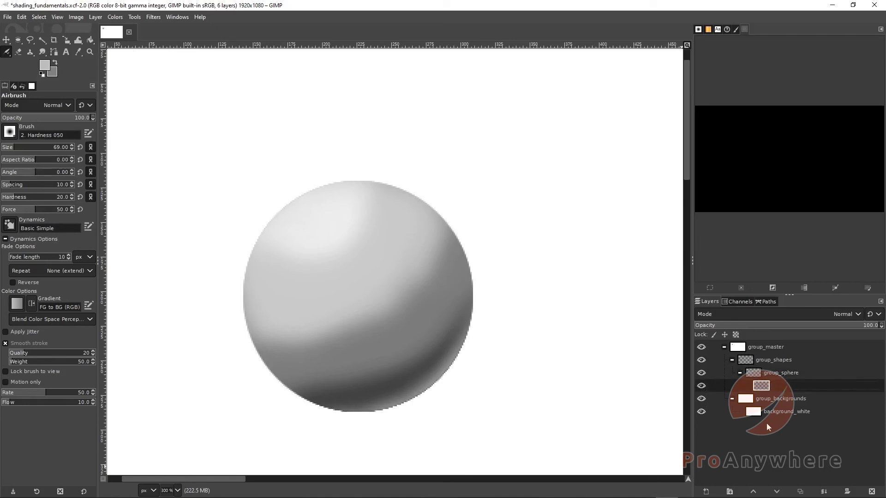
pyautogui.write('sphere_01')
pyautogui.press('Return')
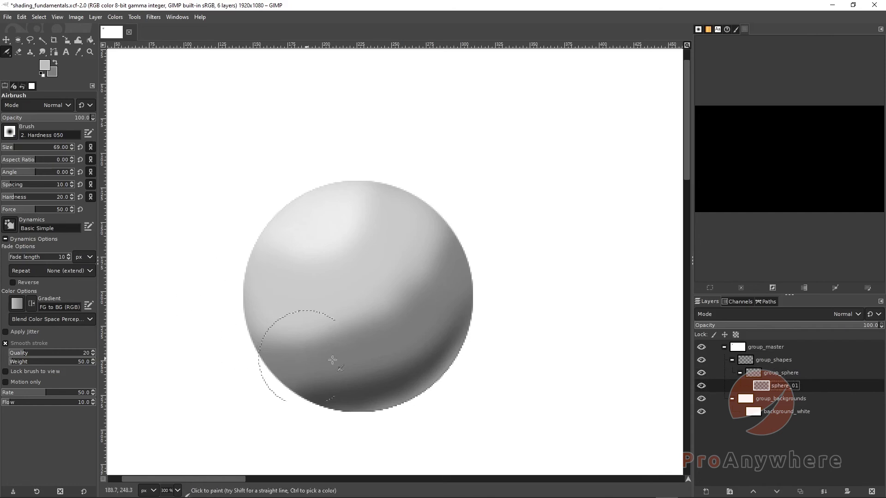
# - Add a 1920 × 1080 transparent layer named sphere_01_shadow and place it directly below sphere_01 in group_sphere
pyautogui.click(706, 493)
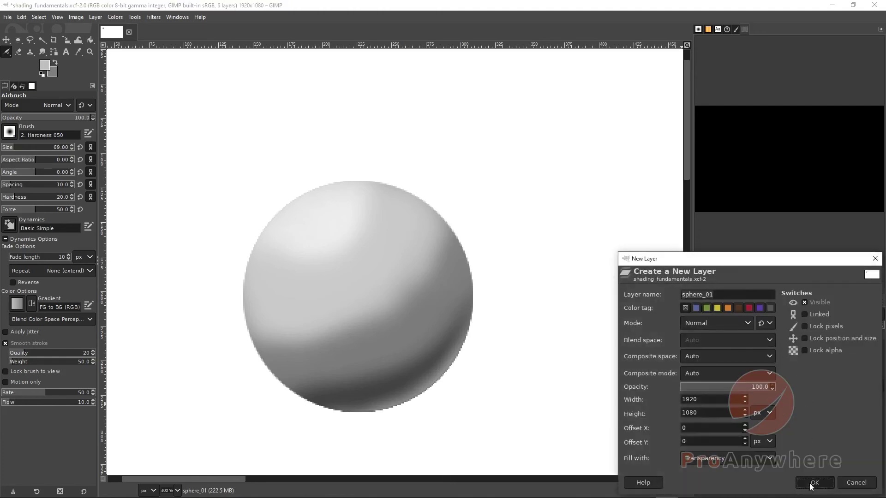
pyautogui.click(812, 483)
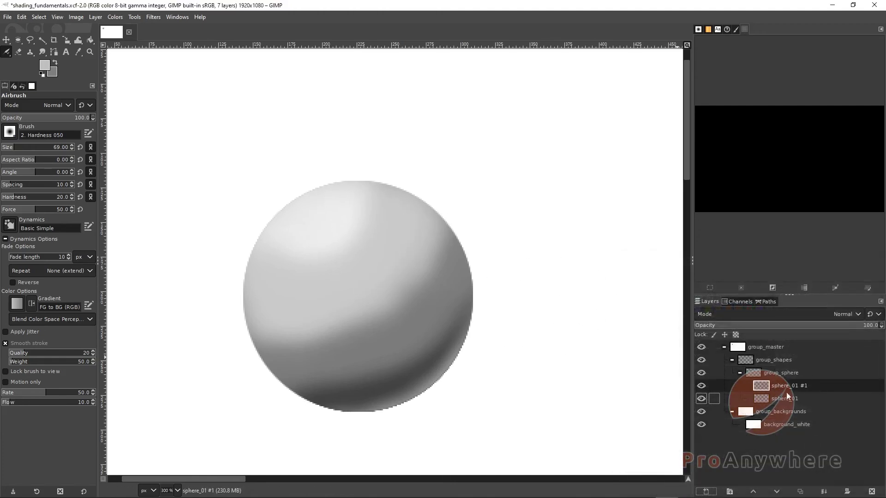
pyautogui.moveTo(789, 387); pyautogui.dragTo(809, 410)
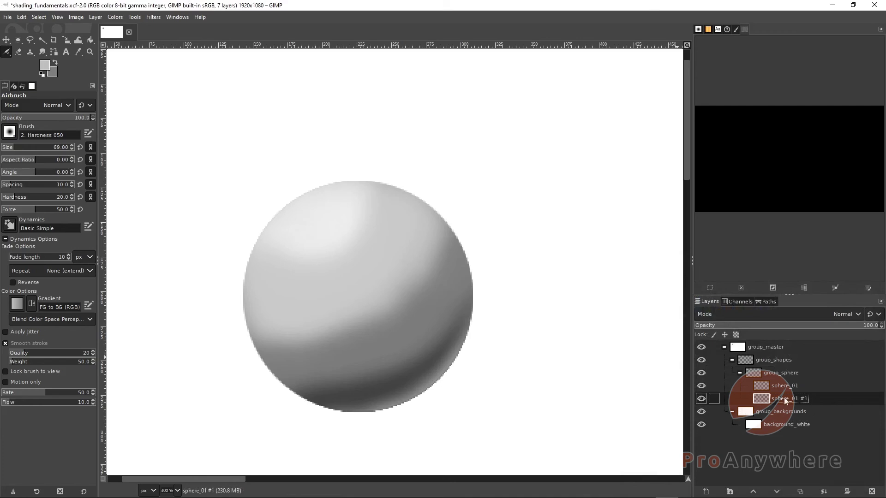
pyautogui.doubleClick(785, 400)
pyautogui.click(802, 399)
pyautogui.press('Return')
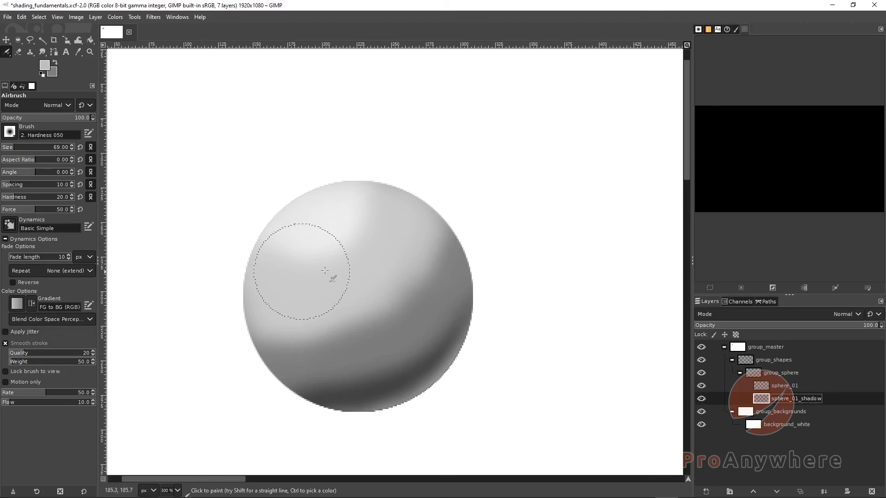
# - Darken the foreground colour to 191919, with an HSV value of 9.7
pyautogui.click(45, 67)
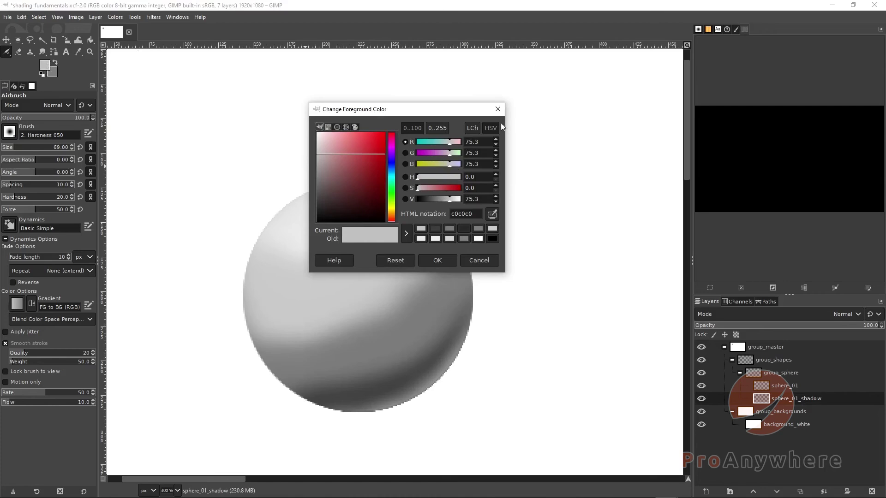
pyautogui.moveTo(433, 201); pyautogui.dragTo(421, 199)
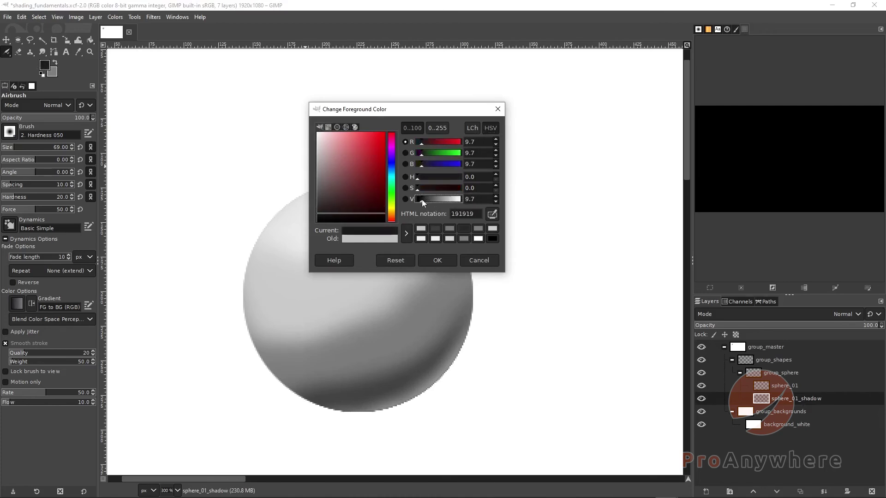
pyautogui.click(431, 259)
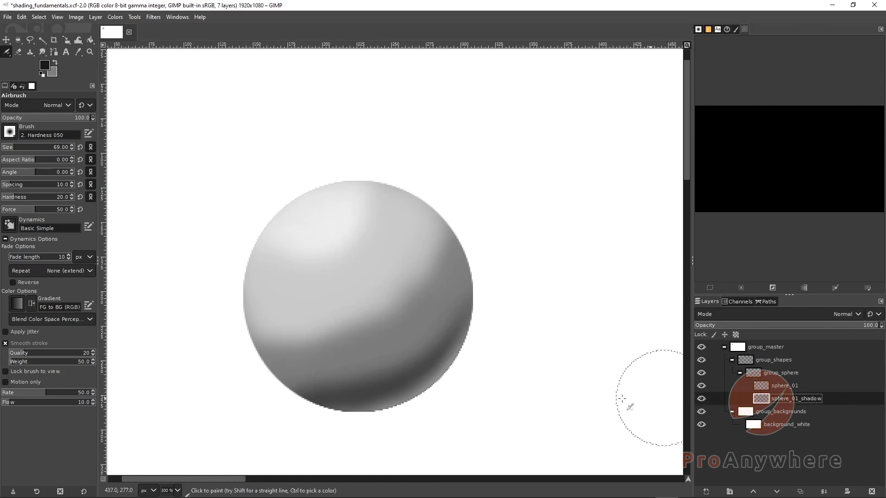
# - Airbrush a soft cast shadow on sphere_01_shadow, extending from the sphere's lower-right edge, enlarging the brush to size 72
pyautogui.moveTo(375, 390)
pyautogui.mouseDown()
pyautogui.moveTo(438, 395)
pyautogui.moveTo(398, 392)
pyautogui.moveTo(465, 384)
pyautogui.moveTo(381, 396)
pyautogui.moveTo(479, 378)
pyautogui.mouseUp()
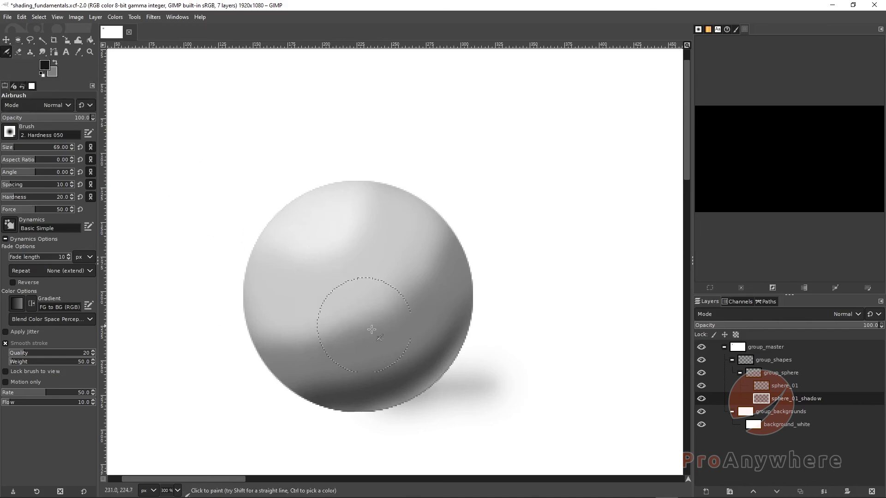
pyautogui.press('[')
pyautogui.press('[')
pyautogui.press(']')
pyautogui.press(']')
pyautogui.press(']')
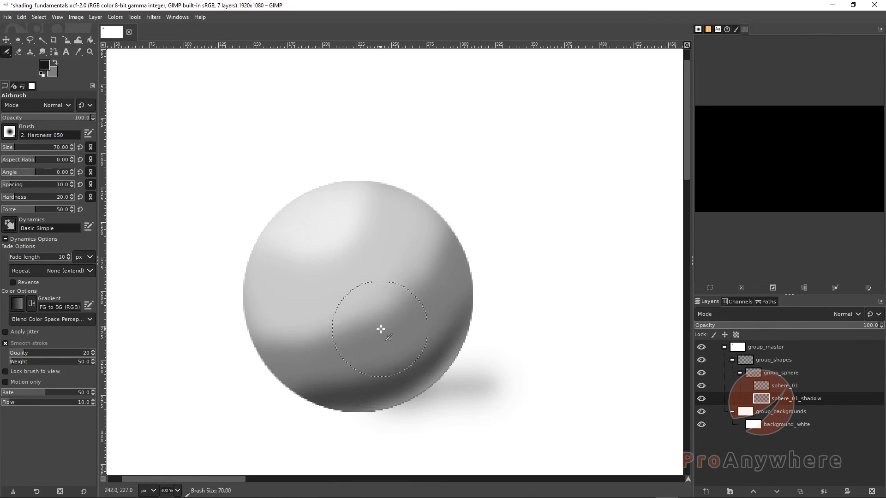
pyautogui.press(']')
pyautogui.press(']')
pyautogui.moveTo(413, 375)
pyautogui.mouseDown()
pyautogui.moveTo(484, 374)
pyautogui.moveTo(483, 384)
pyautogui.moveTo(428, 390)
pyautogui.moveTo(479, 387)
pyautogui.moveTo(455, 384)
pyautogui.moveTo(481, 379)
pyautogui.moveTo(375, 400)
pyautogui.moveTo(525, 375)
pyautogui.moveTo(406, 388)
pyautogui.mouseUp()
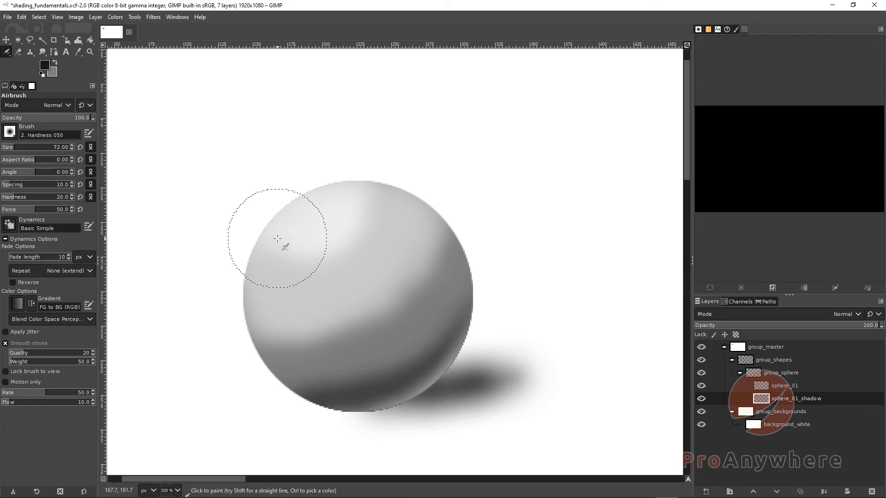
# - Airbrush more shadow at the sphere's lower right, and remove the painted cast shadow from the layer
pyautogui.press('1')
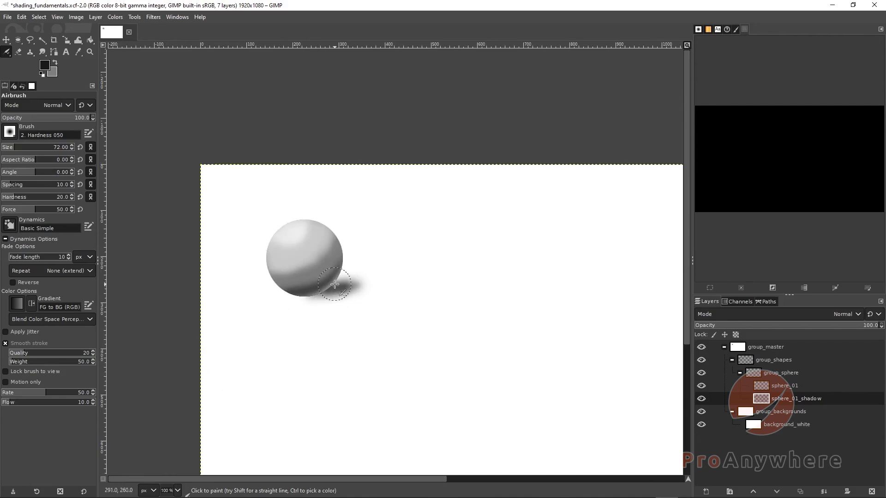
pyautogui.moveTo(347, 294)
pyautogui.mouseDown()
pyautogui.moveTo(364, 301)
pyautogui.moveTo(319, 296)
pyautogui.moveTo(350, 283)
pyautogui.moveTo(337, 283)
pyautogui.moveTo(347, 293)
pyautogui.moveTo(358, 285)
pyautogui.moveTo(318, 294)
pyautogui.moveTo(353, 294)
pyautogui.mouseUp()
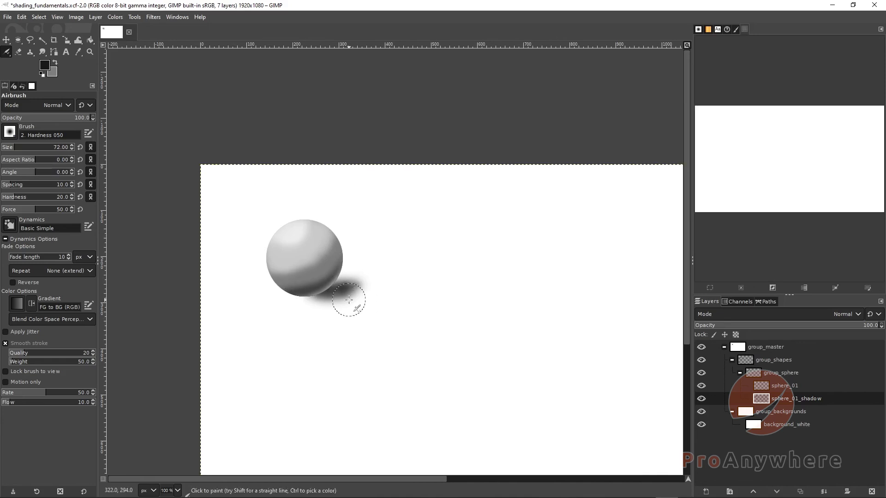
pyautogui.hotkey('ctrl', 'z')
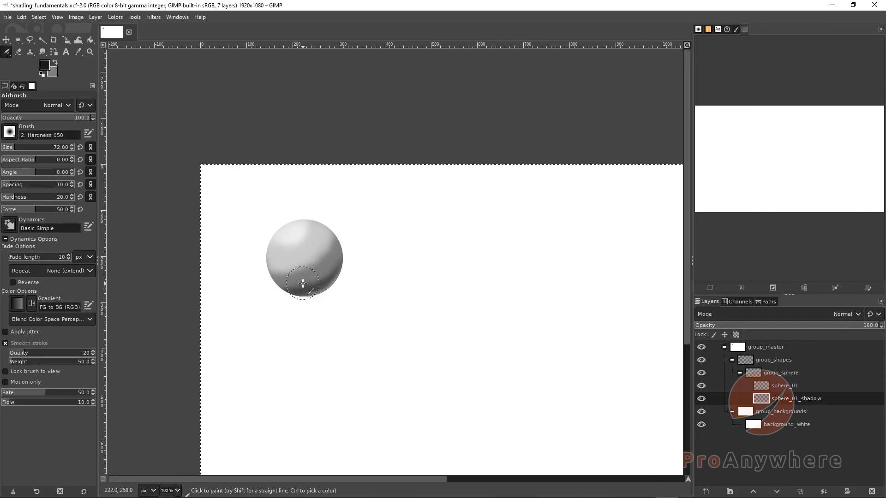
# - Airbrush a new cast shadow from beneath the sphere towards the right and trim its lower edge with the Eraser
pyautogui.moveTo(303, 282)
pyautogui.mouseDown()
pyautogui.moveTo(353, 285)
pyautogui.moveTo(310, 295)
pyautogui.moveTo(350, 286)
pyautogui.moveTo(334, 282)
pyautogui.moveTo(350, 293)
pyautogui.moveTo(333, 290)
pyautogui.moveTo(352, 292)
pyautogui.mouseUp()
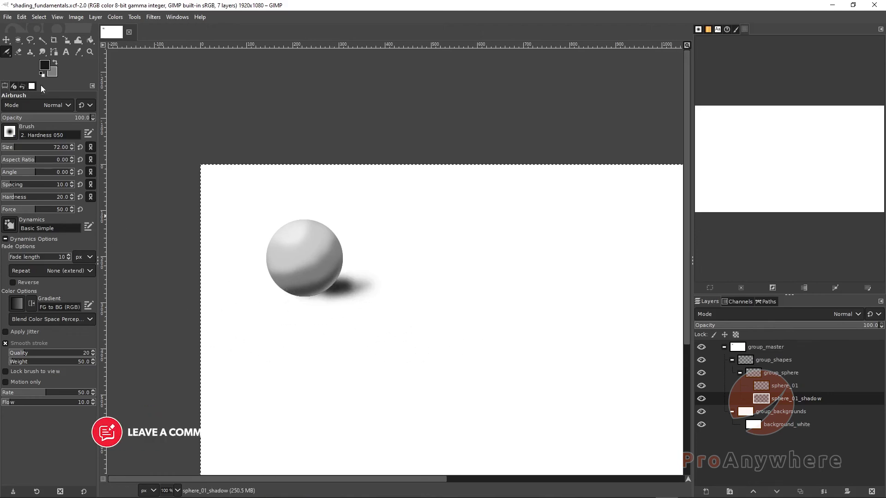
pyautogui.click(19, 52)
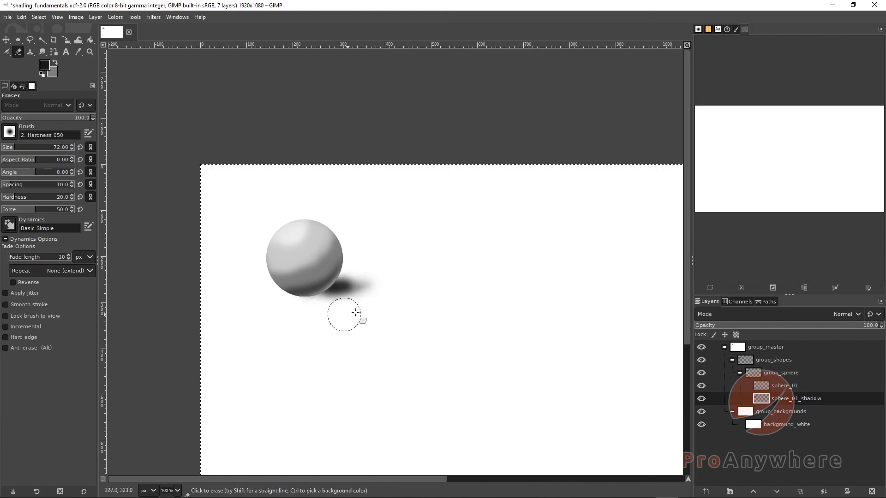
pyautogui.moveTo(370, 308)
pyautogui.mouseDown()
pyautogui.moveTo(400, 277)
pyautogui.moveTo(372, 259)
pyautogui.moveTo(408, 291)
pyautogui.mouseUp()
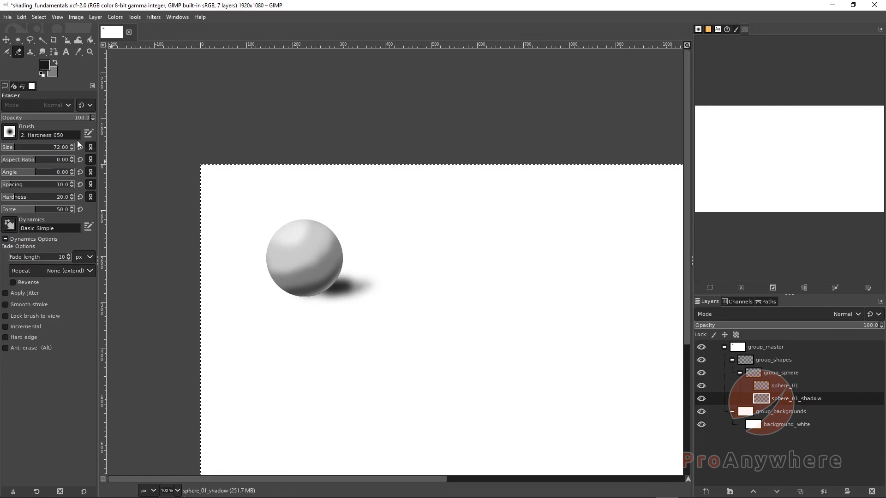
# - Reduce the Airbrush size to 63 and darken the cast shadow beside the sphere's lower-right edge
pyautogui.click(6, 52)
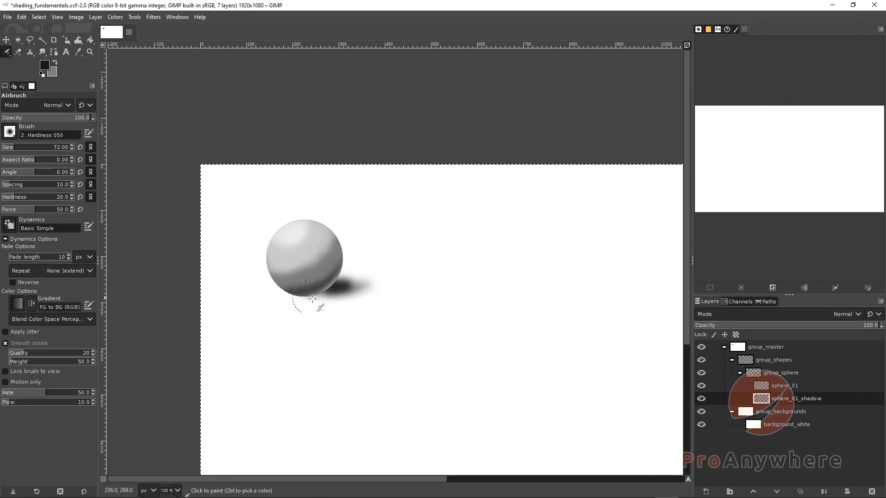
pyautogui.press('[')
pyautogui.press('[')
pyautogui.press('[')
pyautogui.press('[')
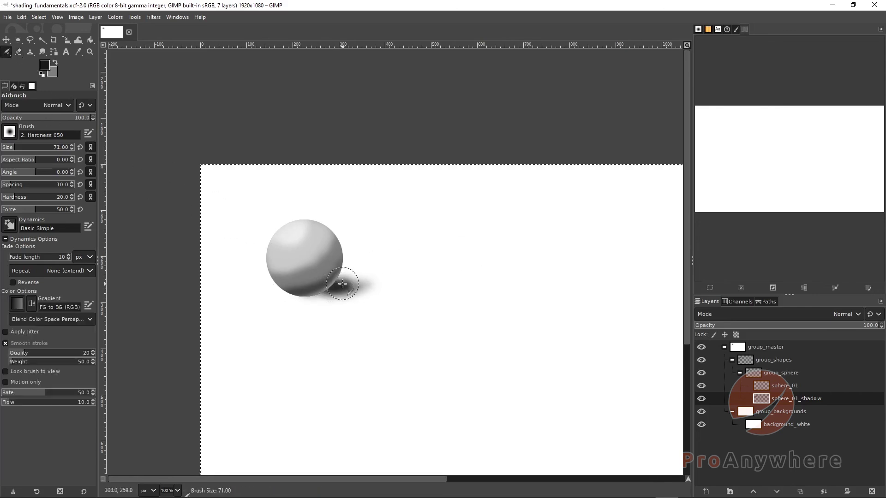
pyautogui.press('[')
pyautogui.moveTo(346, 288)
pyautogui.mouseDown()
pyautogui.moveTo(358, 290)
pyautogui.moveTo(333, 287)
pyautogui.moveTo(326, 297)
pyautogui.moveTo(348, 285)
pyautogui.moveTo(352, 295)
pyautogui.mouseUp()
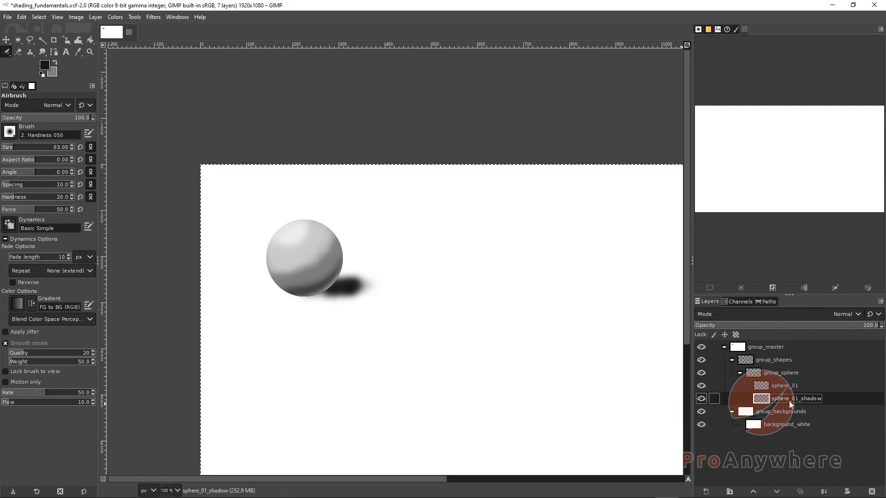
# - Try progressively lower opacities on the sphere_01_shadow layer, including 61 percent, to lighten the cast shadow
pyautogui.click(876, 327)
pyautogui.write('85')
pyautogui.press('Return')
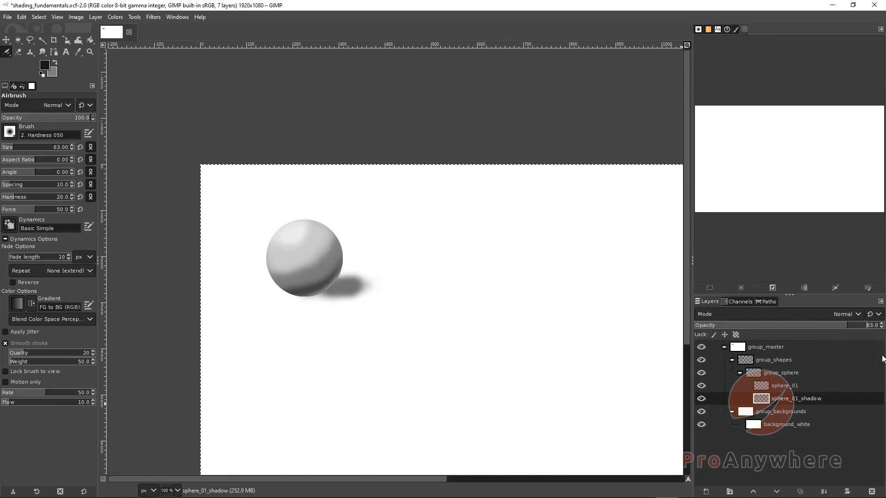
pyautogui.press('Down')
pyautogui.press('Down')
pyautogui.press('Down')
pyautogui.press('Down')
pyautogui.press('Down')
pyautogui.press('Down')
pyautogui.press('Down')
pyautogui.press('Down')
pyautogui.press('Down')
pyautogui.press('Down')
pyautogui.press('Down')
pyautogui.press('Down')
pyautogui.press('Down')
pyautogui.press('Down')
pyautogui.press('Down')
pyautogui.press('Down')
pyautogui.press('Down')
pyautogui.press('Down')
pyautogui.press('Down')
pyautogui.press('Down')
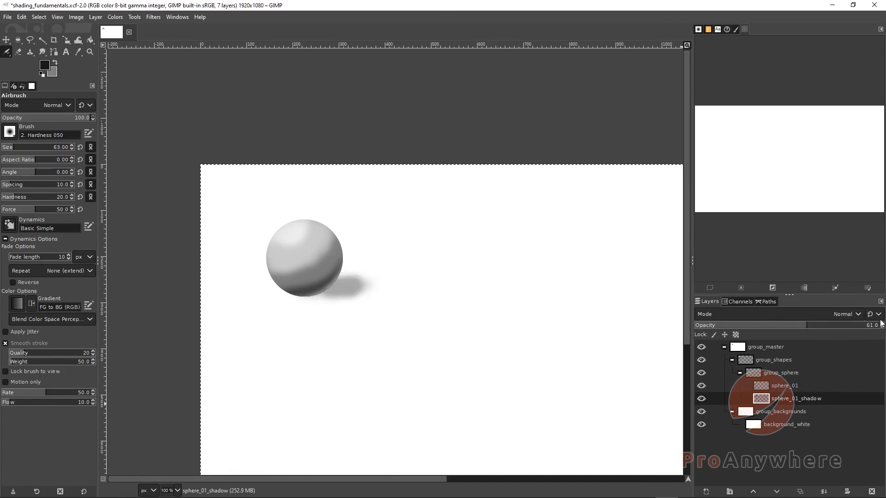
pyautogui.click(881, 324)
pyautogui.click(880, 318)
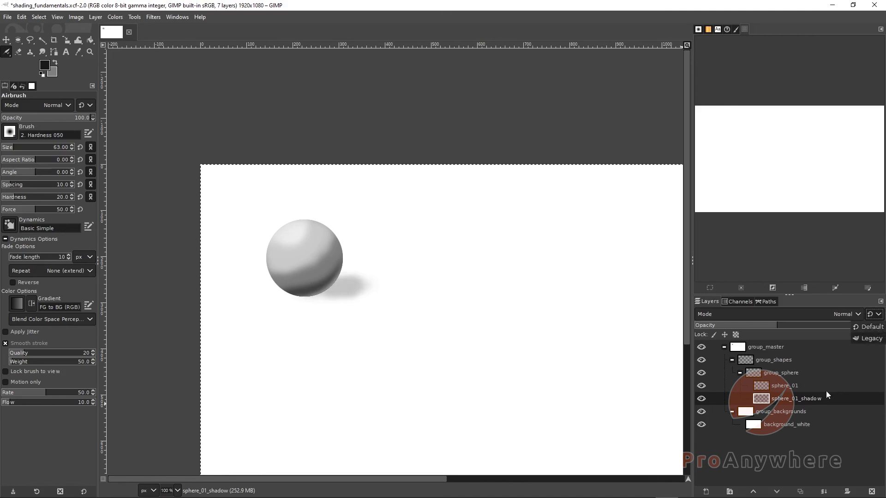
pyautogui.click(823, 475)
# - Compare the shadow layer at 22.3 and 86.3 percent opacity, and restore its opacity to 100 percent
pyautogui.moveTo(863, 326); pyautogui.dragTo(739, 322)
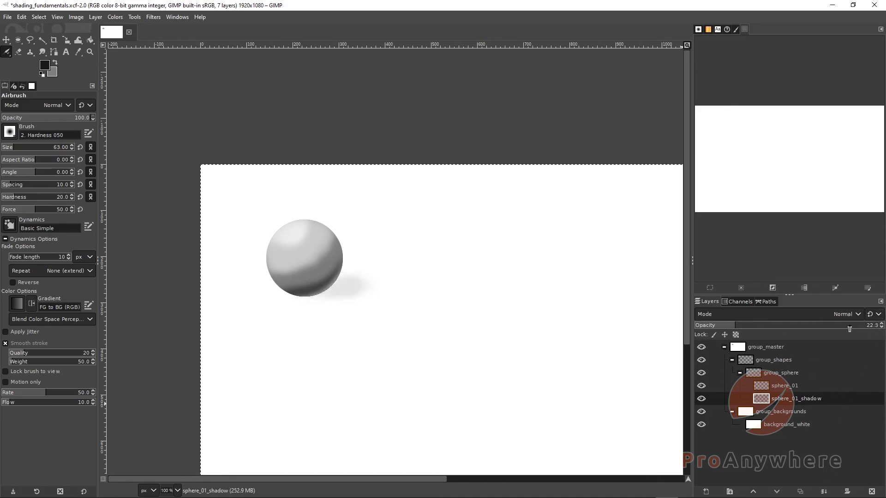
pyautogui.moveTo(849, 329)
pyautogui.mouseDown()
pyautogui.moveTo(869, 328)
pyautogui.moveTo(817, 325)
pyautogui.moveTo(855, 329)
pyautogui.mouseUp()
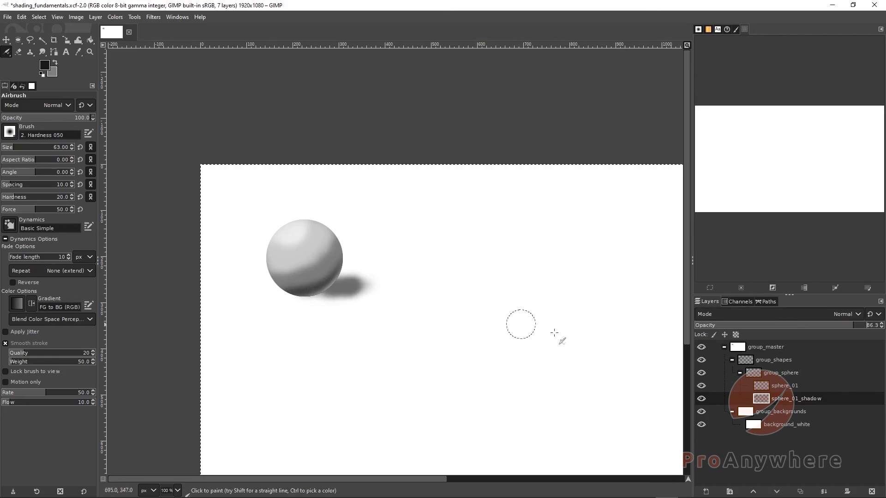
pyautogui.click(868, 326)
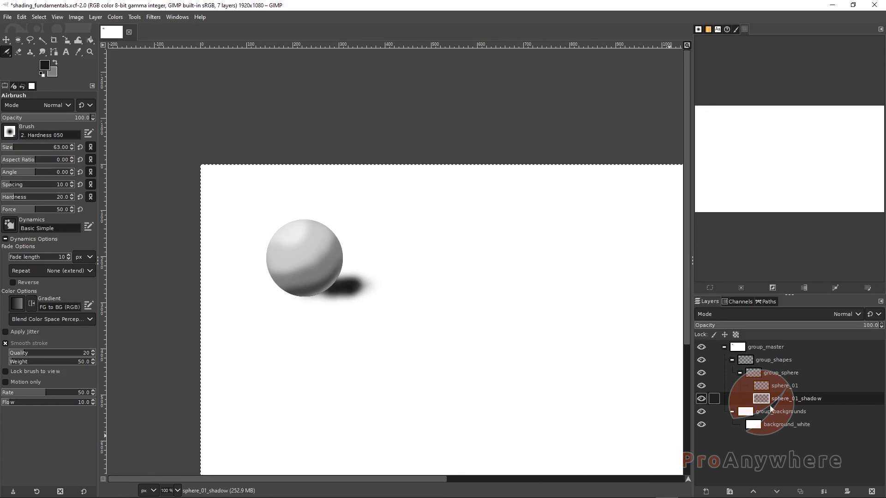
# - Delete everything painted on the sphere_01_shadow layer and clear the selection
pyautogui.click(47, 17)
pyautogui.click(41, 32)
pyautogui.press('Delete')
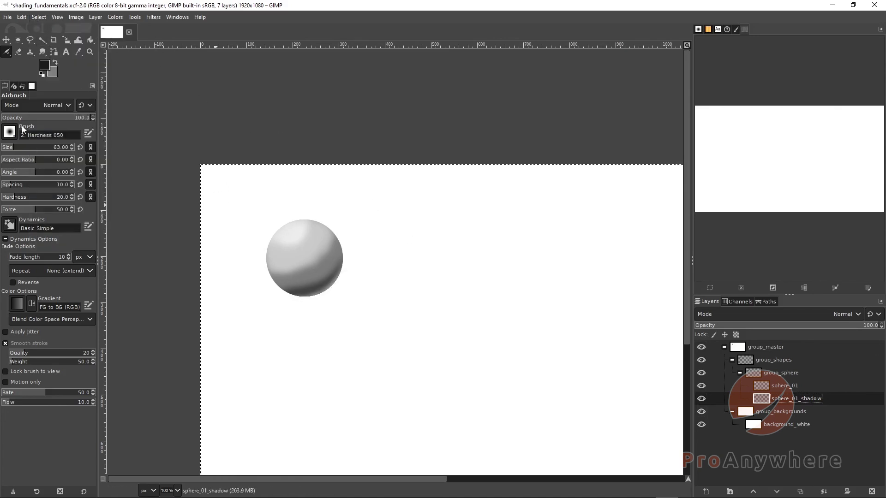
pyautogui.click(39, 18)
pyautogui.click(50, 43)
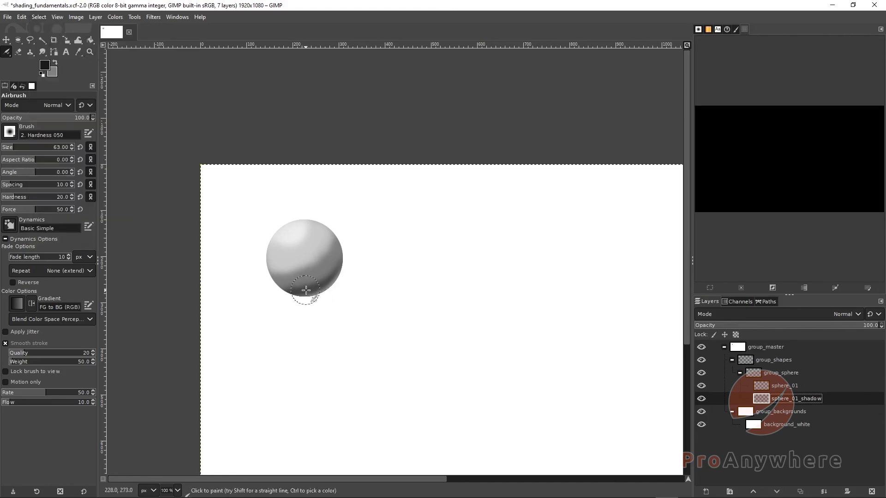
# - Set the foreground colour to a dark grey with an HSV value of 20.4
pyautogui.rightClick(3, 53)
pyautogui.click(22, 75)
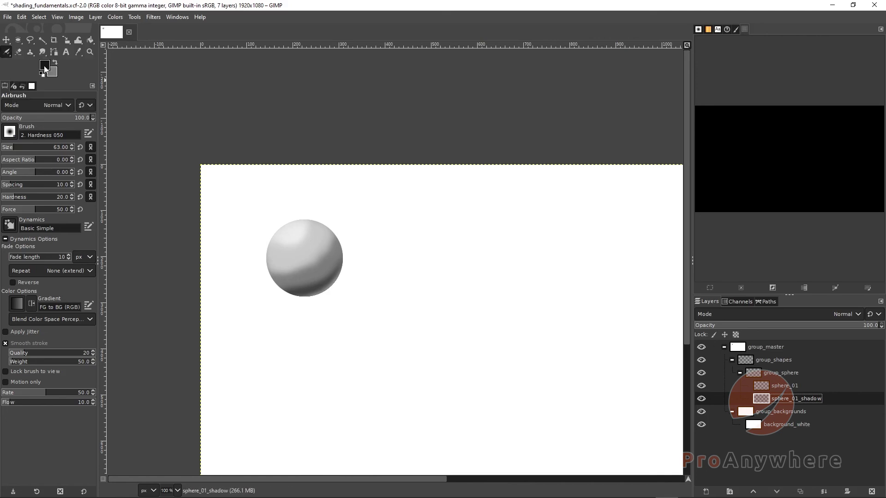
pyautogui.click(45, 68)
pyautogui.moveTo(422, 201); pyautogui.dragTo(426, 200)
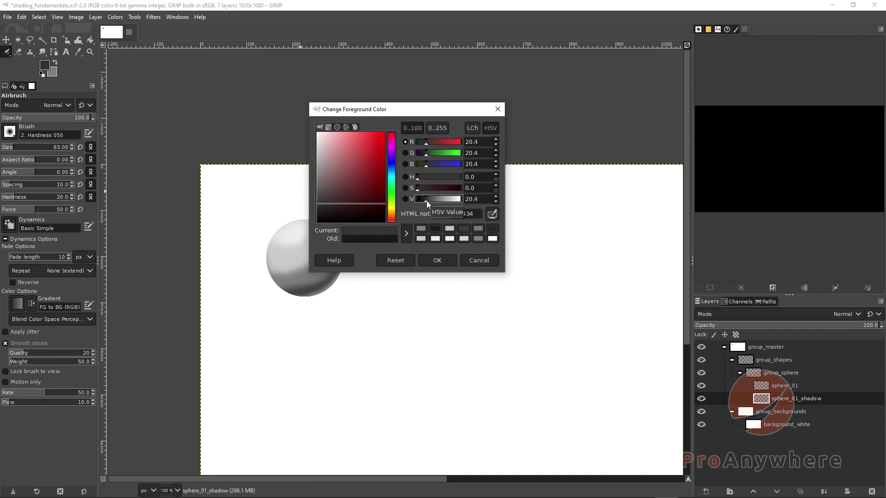
pyautogui.click(443, 260)
# - Airbrush a short dark cast shadow beneath the sphere's lower-right edge at brush size 63, undoing the excess stroke at its far end
pyautogui.moveTo(309, 292)
pyautogui.mouseDown()
pyautogui.moveTo(352, 294)
pyautogui.moveTo(341, 297)
pyautogui.mouseUp()
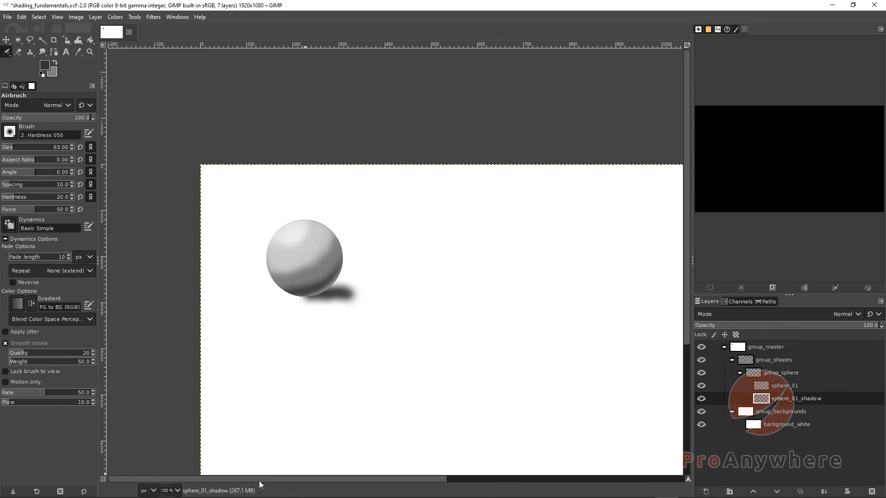
pyautogui.click(179, 488)
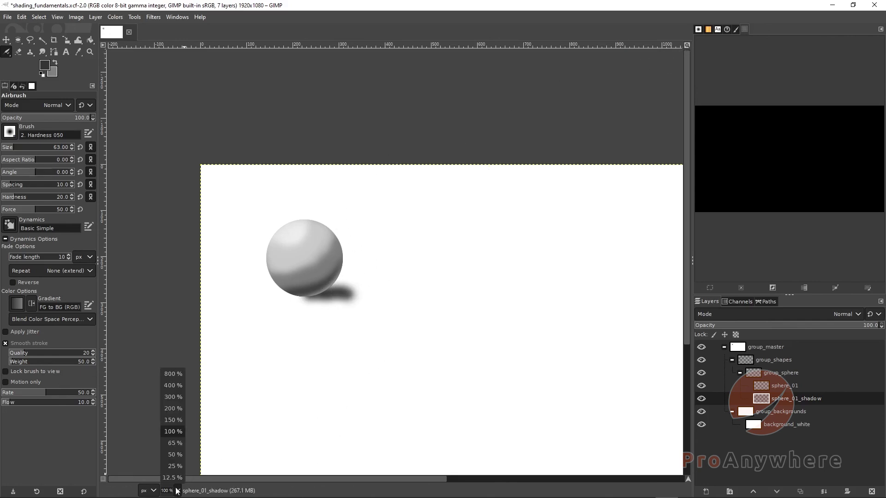
pyautogui.click(377, 162)
pyautogui.moveTo(384, 327)
pyautogui.mouseDown()
pyautogui.moveTo(272, 238)
pyautogui.moveTo(278, 223)
pyautogui.moveTo(299, 240)
pyautogui.mouseUp()
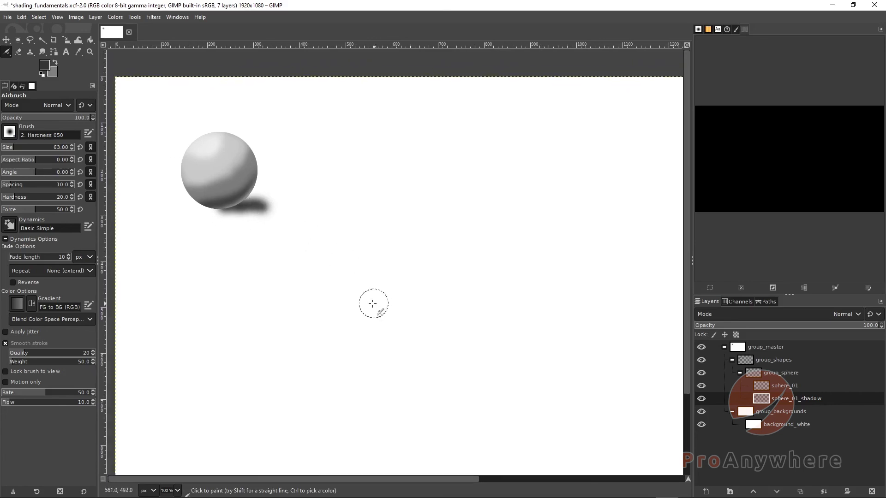
pyautogui.hotkey('ctrl', 'z')
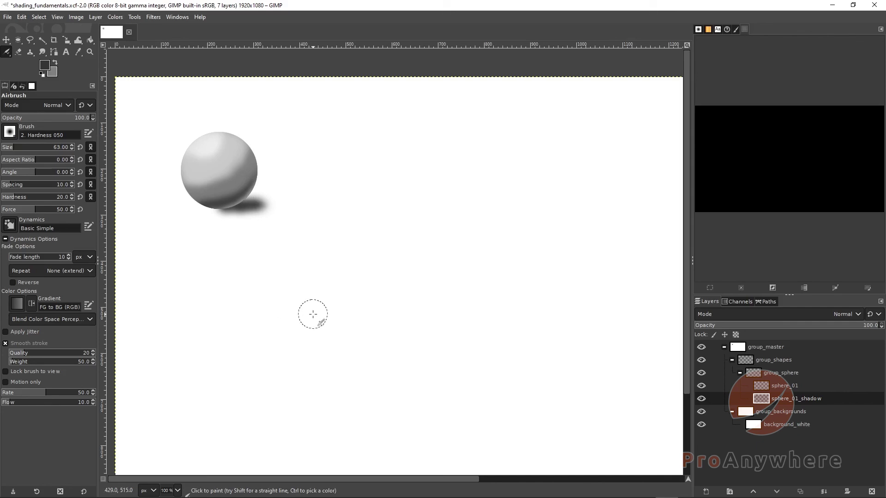
# - Make the sphere_01 layer active and choose the Airbrush tool for painting on it
pyautogui.press('-')
pyautogui.press('-')
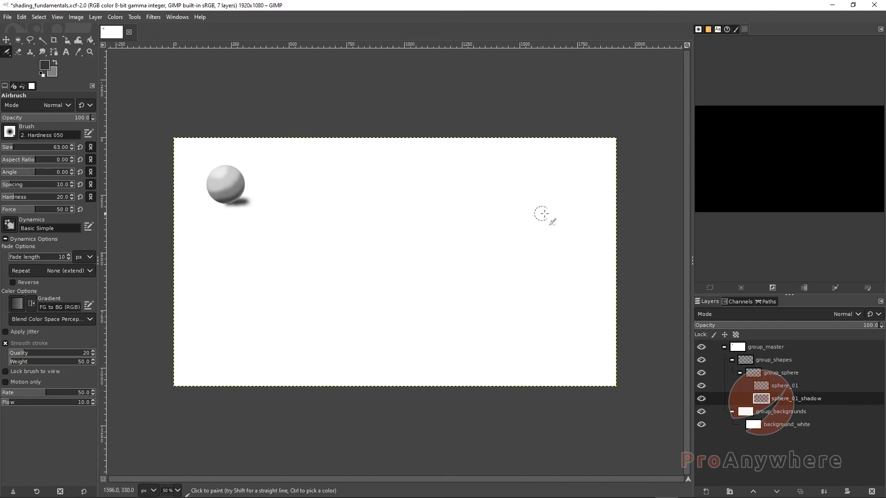
pyautogui.click(687, 45)
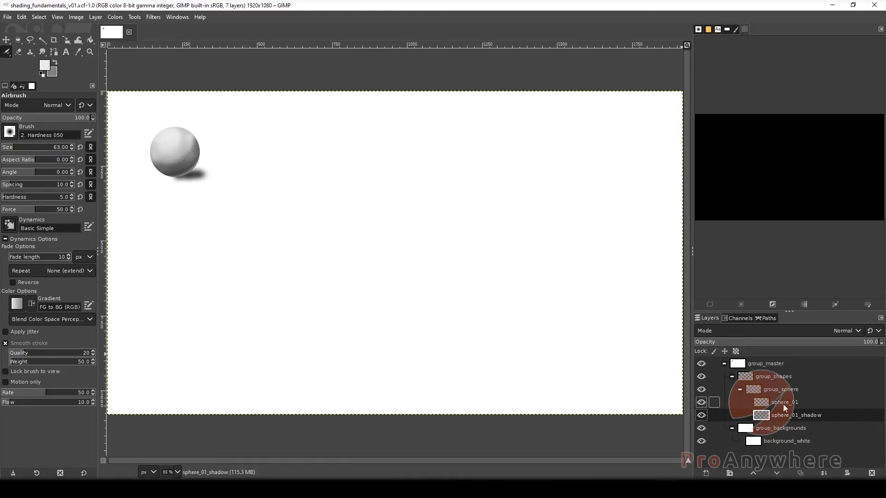
pyautogui.click(782, 404)
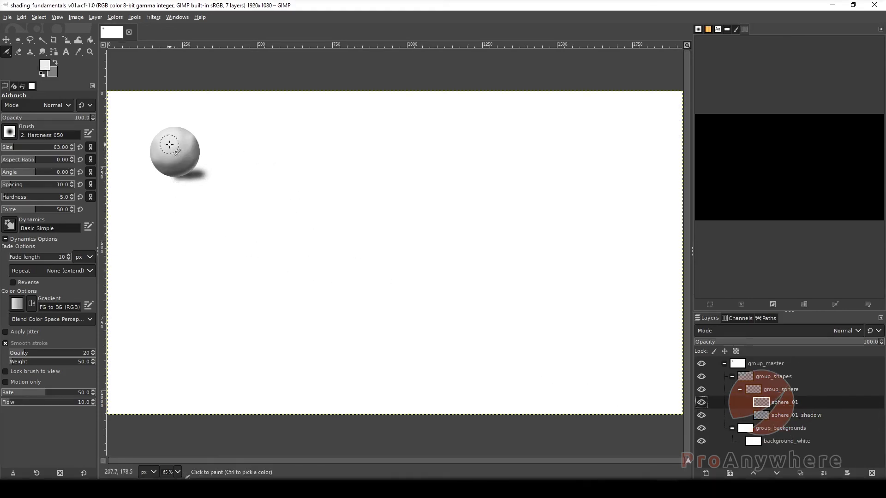
pyautogui.rightClick(7, 53)
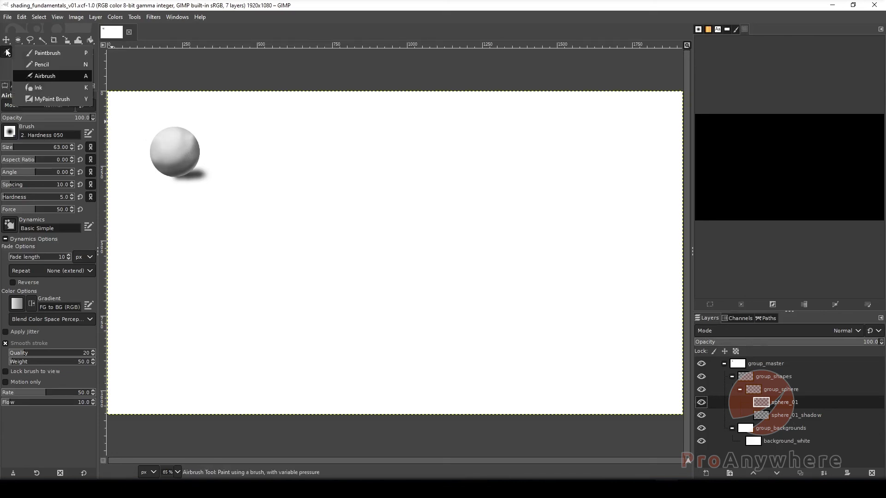
pyautogui.click(37, 76)
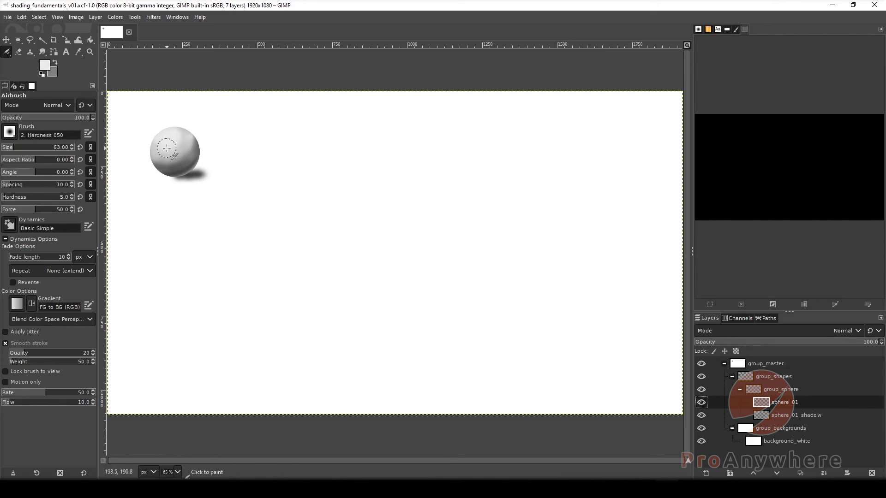
# - Sample dark and light greys from the sphere and airbrush over its lit area to soften the tones
pyautogui.press('ctrl')
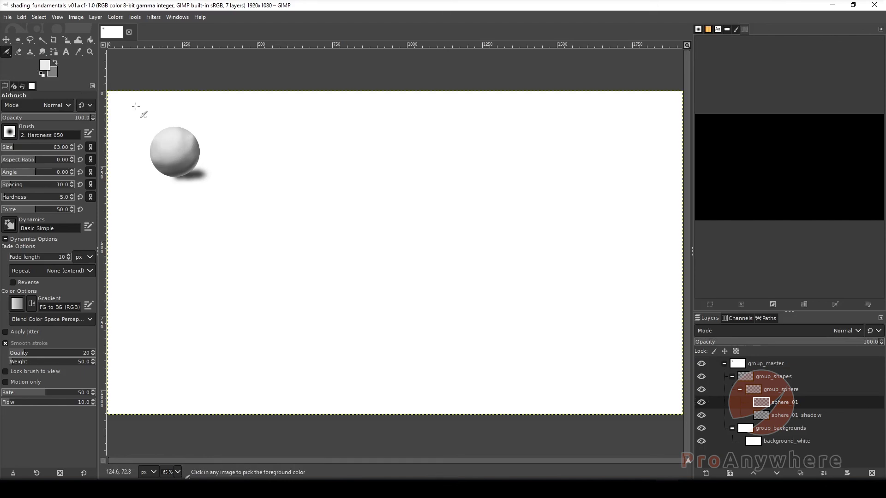
pyautogui.keyDown('ctrl'); pyautogui.click(180, 173); pyautogui.keyUp('ctrl')
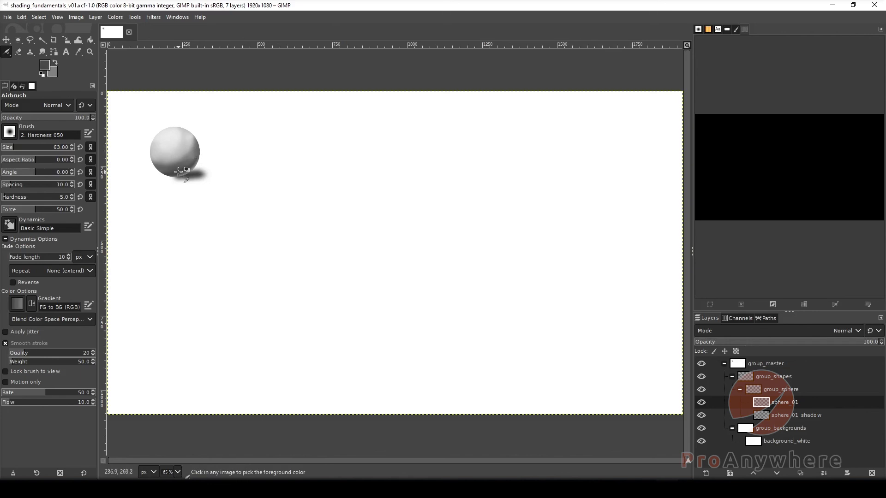
pyautogui.moveTo(178, 172); pyautogui.dragTo(166, 142)
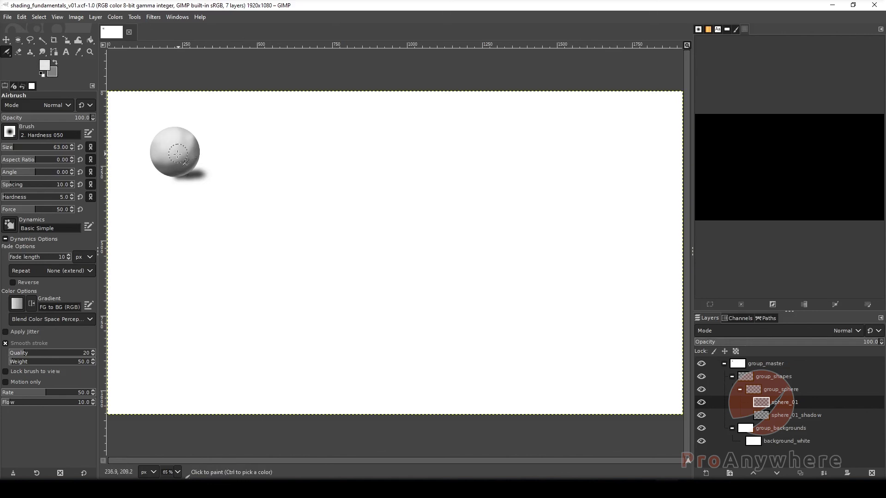
pyautogui.moveTo(172, 152); pyautogui.dragTo(183, 137)
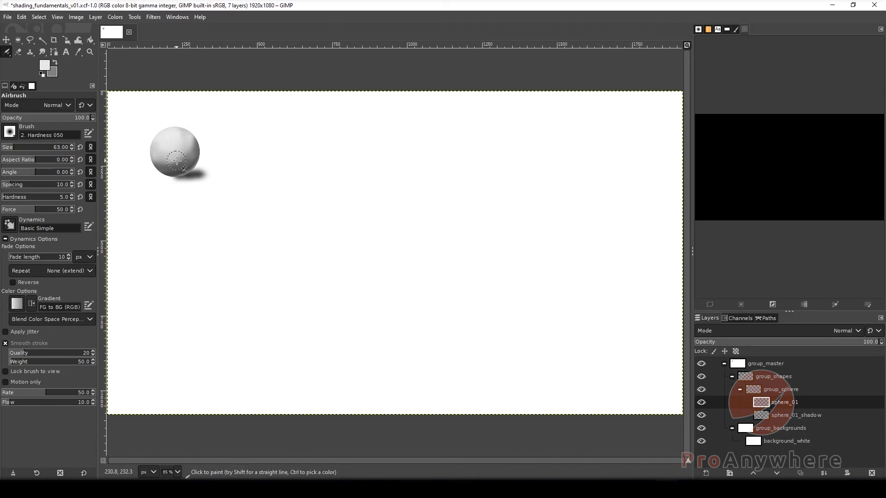
# - Try blending the sphere's lower shading with a sampled mid grey at brush sizes 63 and 83, undoing the strokes
pyautogui.press('ctrl')
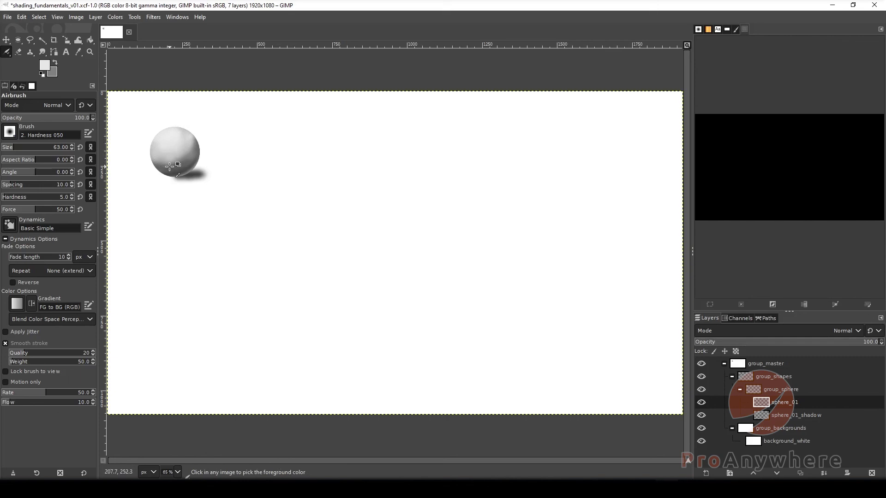
pyautogui.keyDown('ctrl'); pyautogui.click(169, 166); pyautogui.keyUp('ctrl')
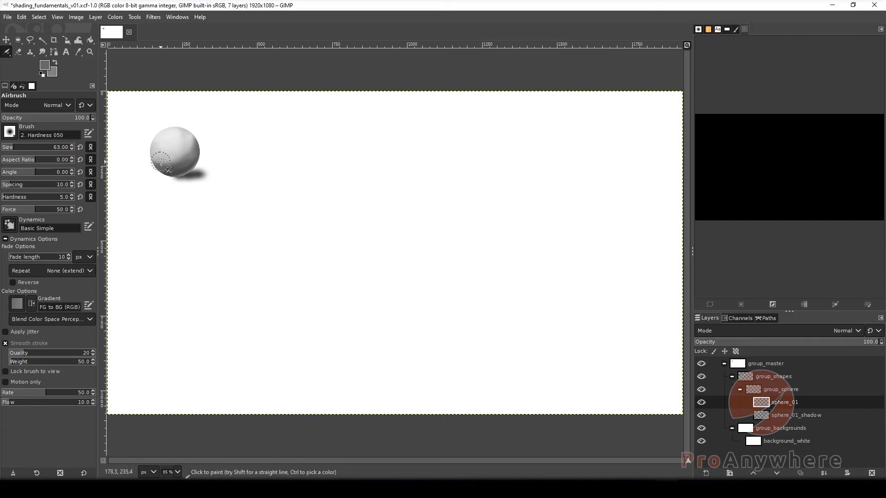
pyautogui.moveTo(177, 158)
pyautogui.mouseDown()
pyautogui.moveTo(188, 141)
pyautogui.moveTo(170, 158)
pyautogui.mouseUp()
pyautogui.hotkey('ctrl', 'z')
pyautogui.press(']')
pyautogui.press(']')
pyautogui.press(']')
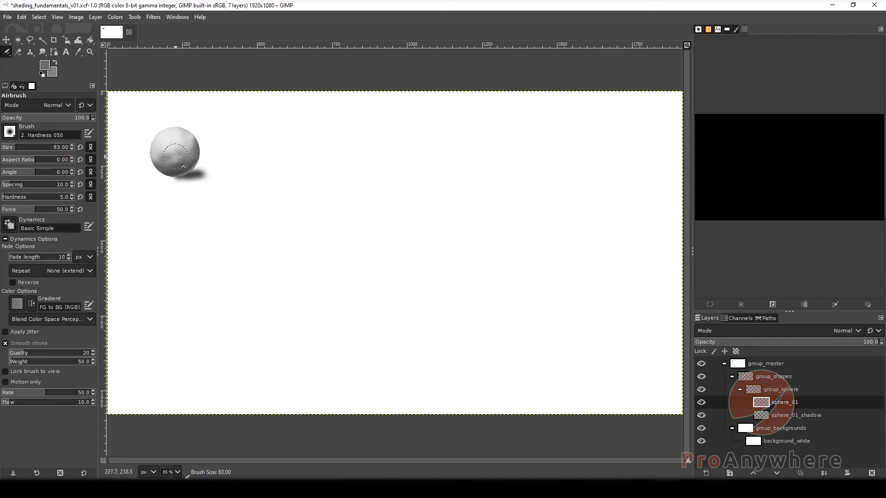
pyautogui.moveTo(175, 157); pyautogui.dragTo(162, 165)
pyautogui.hotkey('ctrl', 'z')
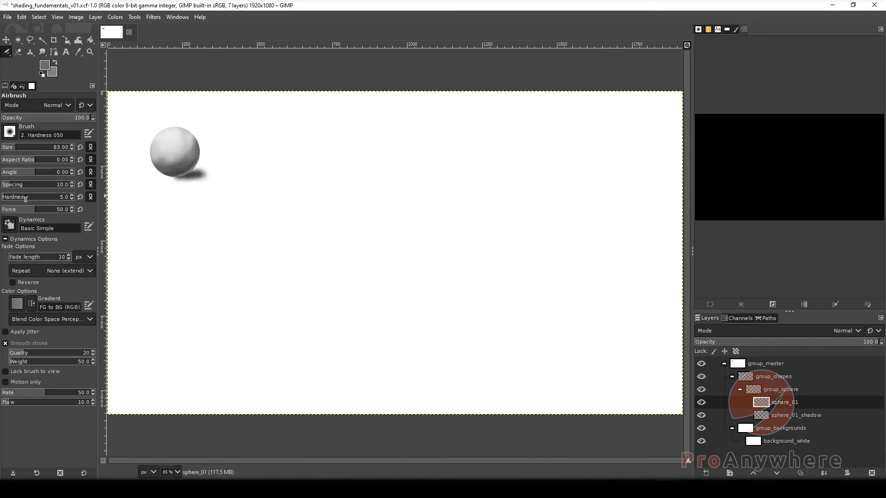
# - Set the airbrush hardness to 10 and size to 209, and select the sphere's opaque area with Alpha to Selection
pyautogui.moveTo(7, 199); pyautogui.dragTo(16, 192)
pyautogui.moveTo(14, 152); pyautogui.dragTo(28, 150)
pyautogui.rightClick(778, 406)
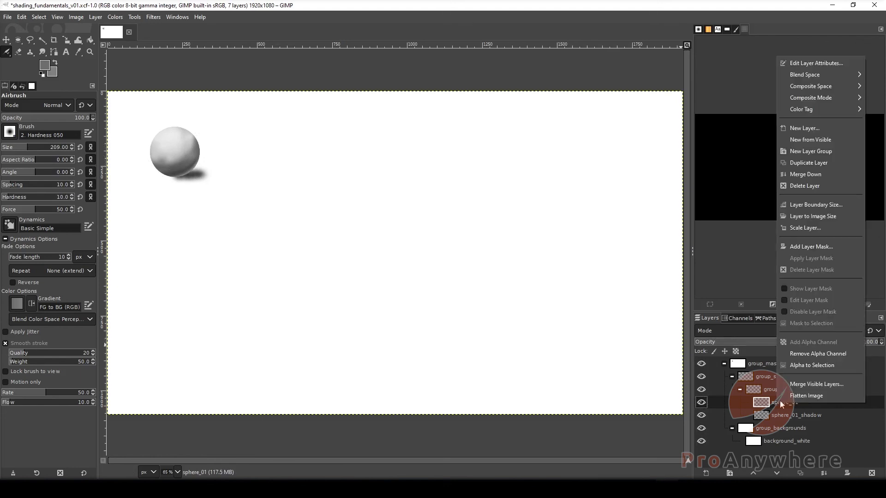
pyautogui.click(810, 365)
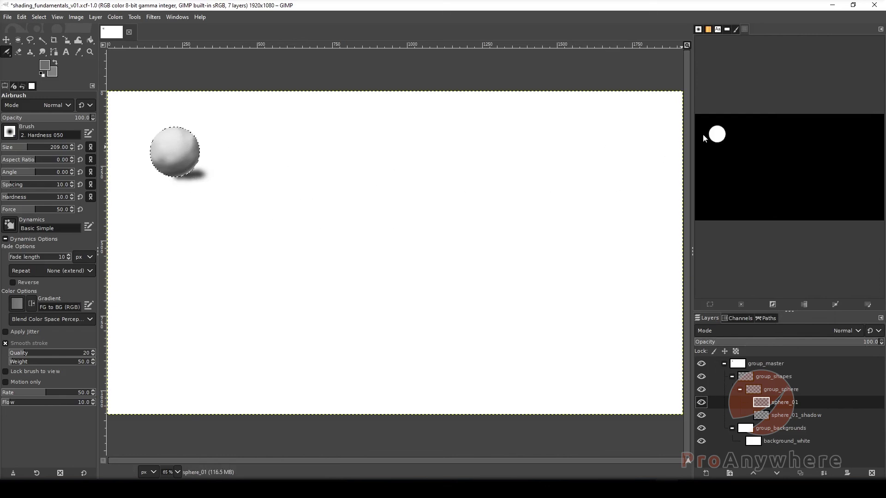
# - Airbrush smoother light-to-dark shading inside the selection with greys sampled from the sphere, and clear the selection
pyautogui.keyDown('ctrl'); pyautogui.click(167, 143); pyautogui.keyUp('ctrl')
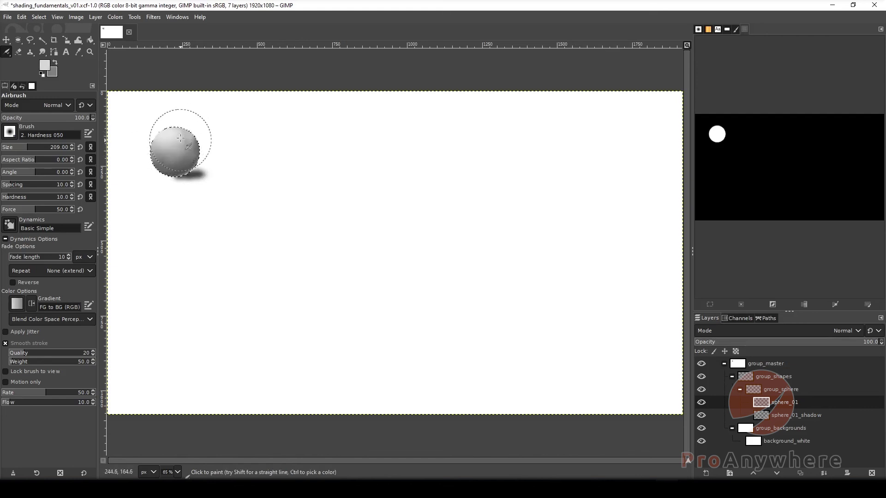
pyautogui.keyDown('ctrl'); pyautogui.click(180, 172); pyautogui.keyUp('ctrl')
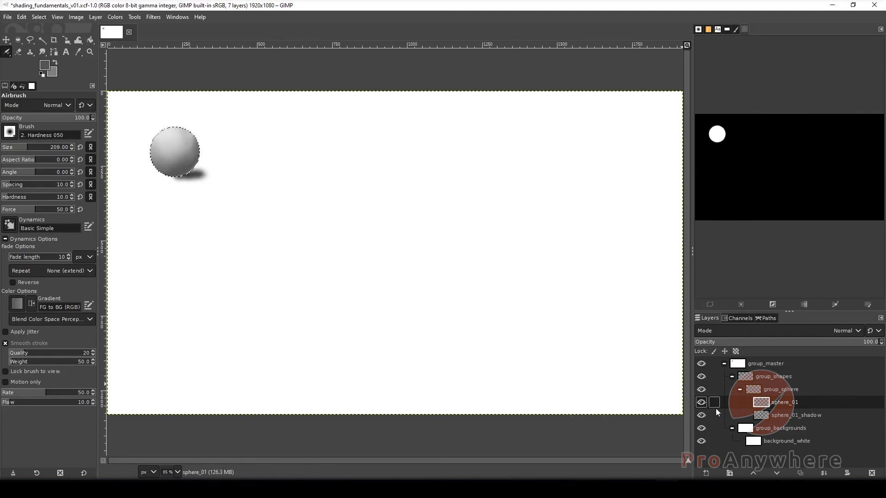
pyautogui.press('shift')
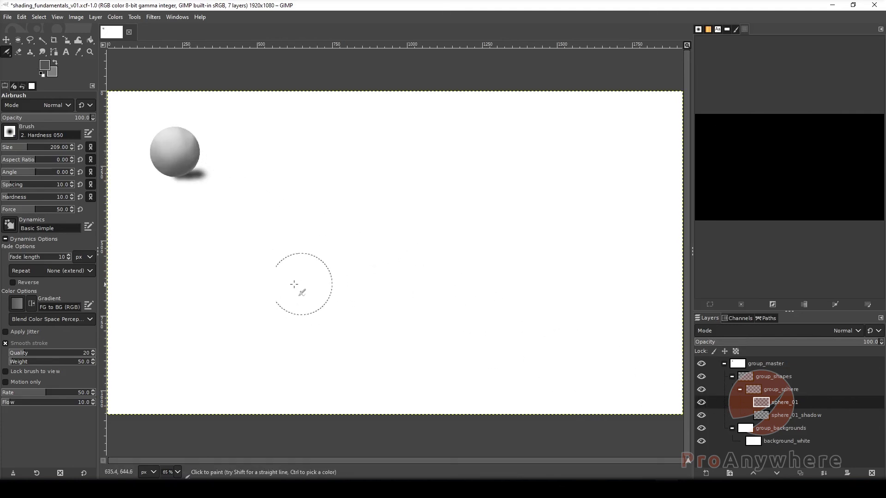
pyautogui.press('shift')
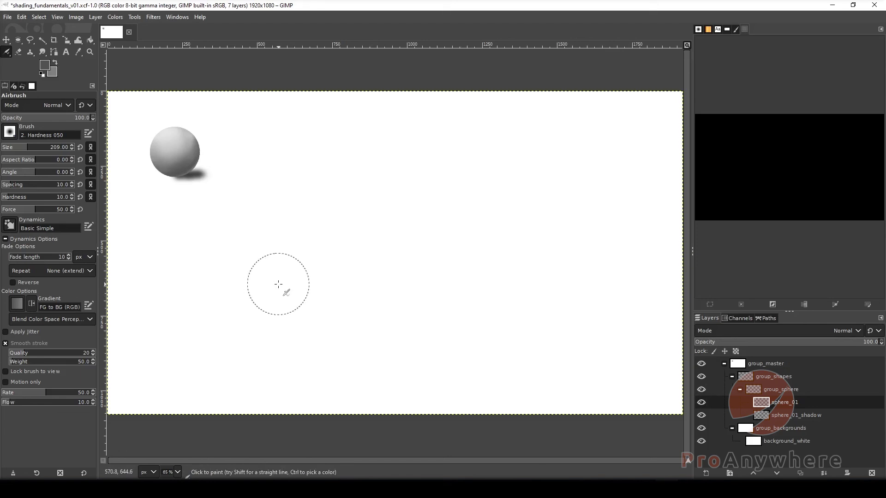